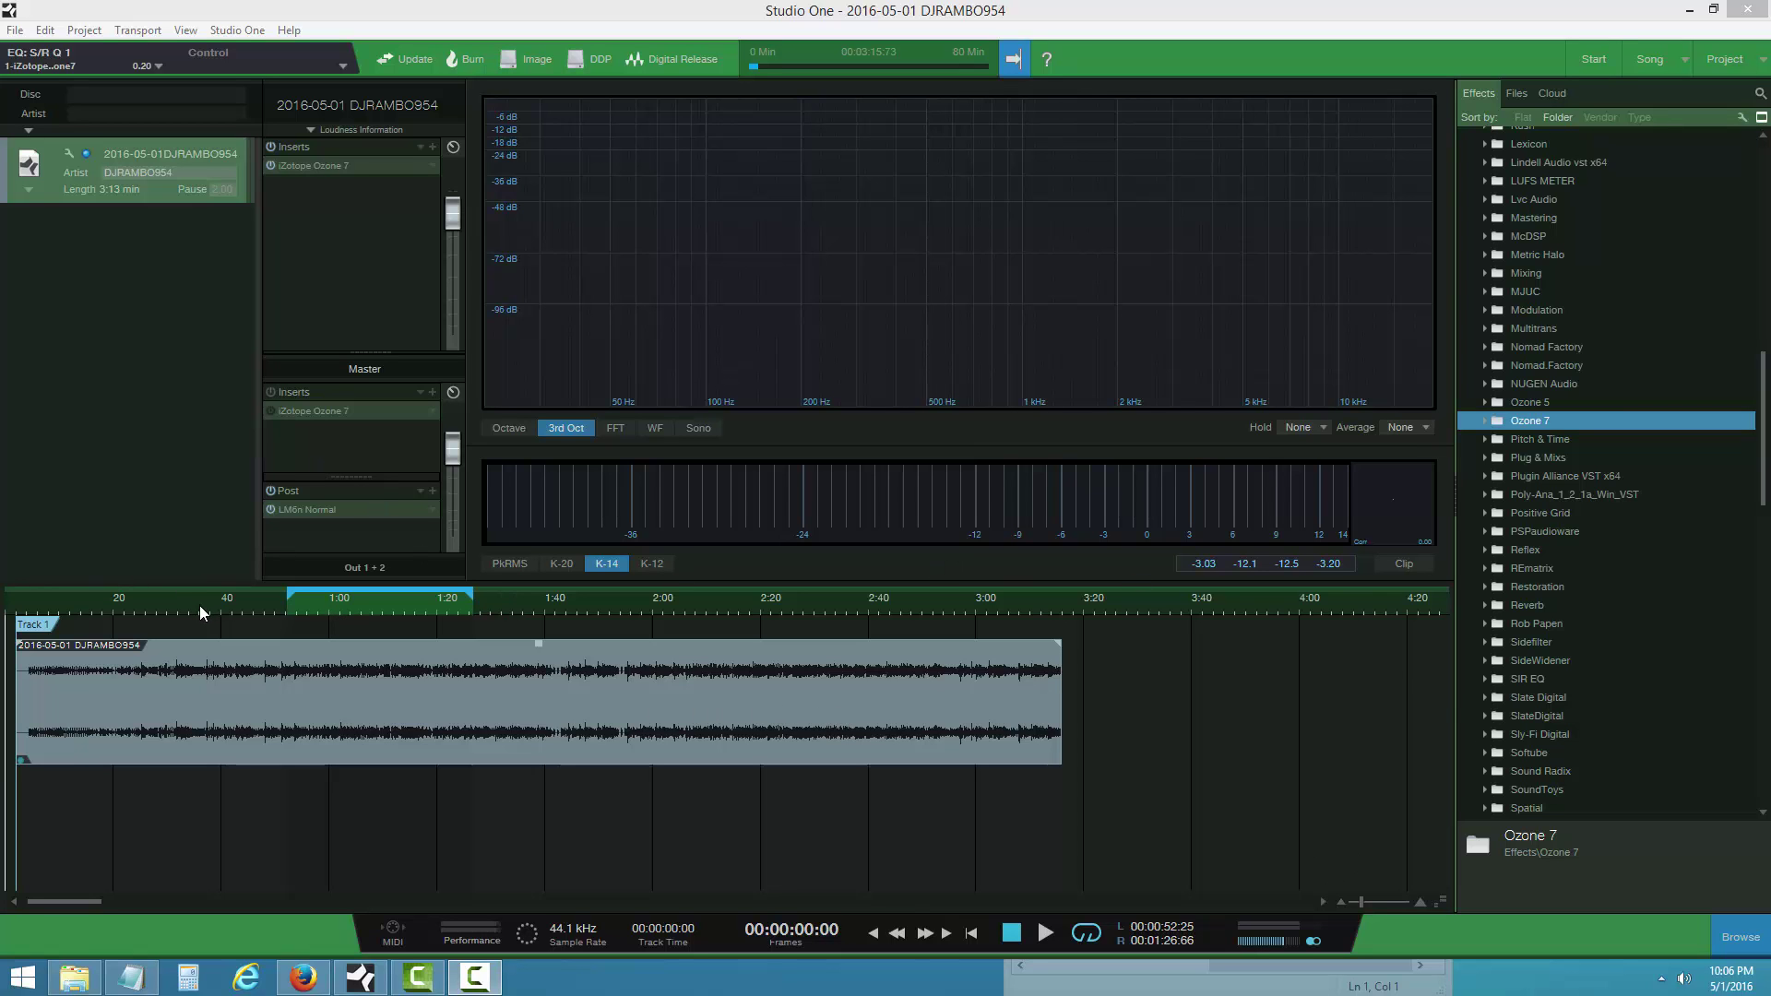
# - Widen the track waveform and expand the Ozone 7 folder in the Effects browser
pyautogui.moveTo(199, 606); pyautogui.dragTo(288, 634)
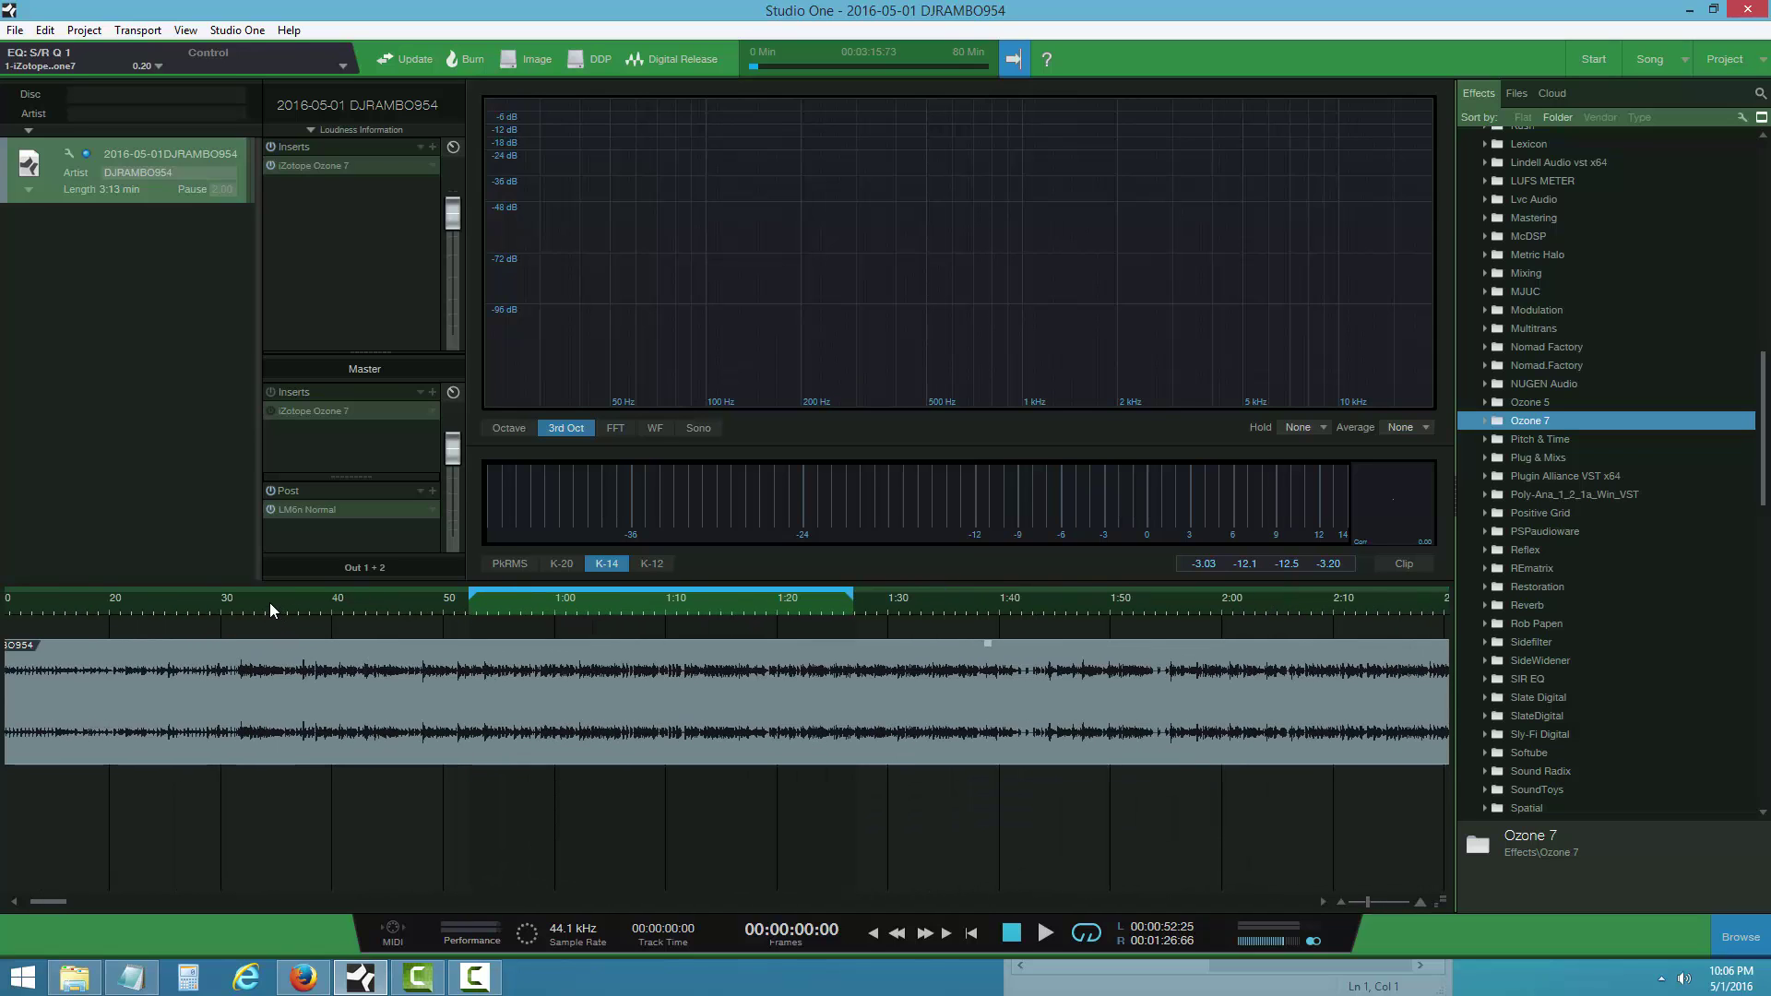
pyautogui.doubleClick(1535, 418)
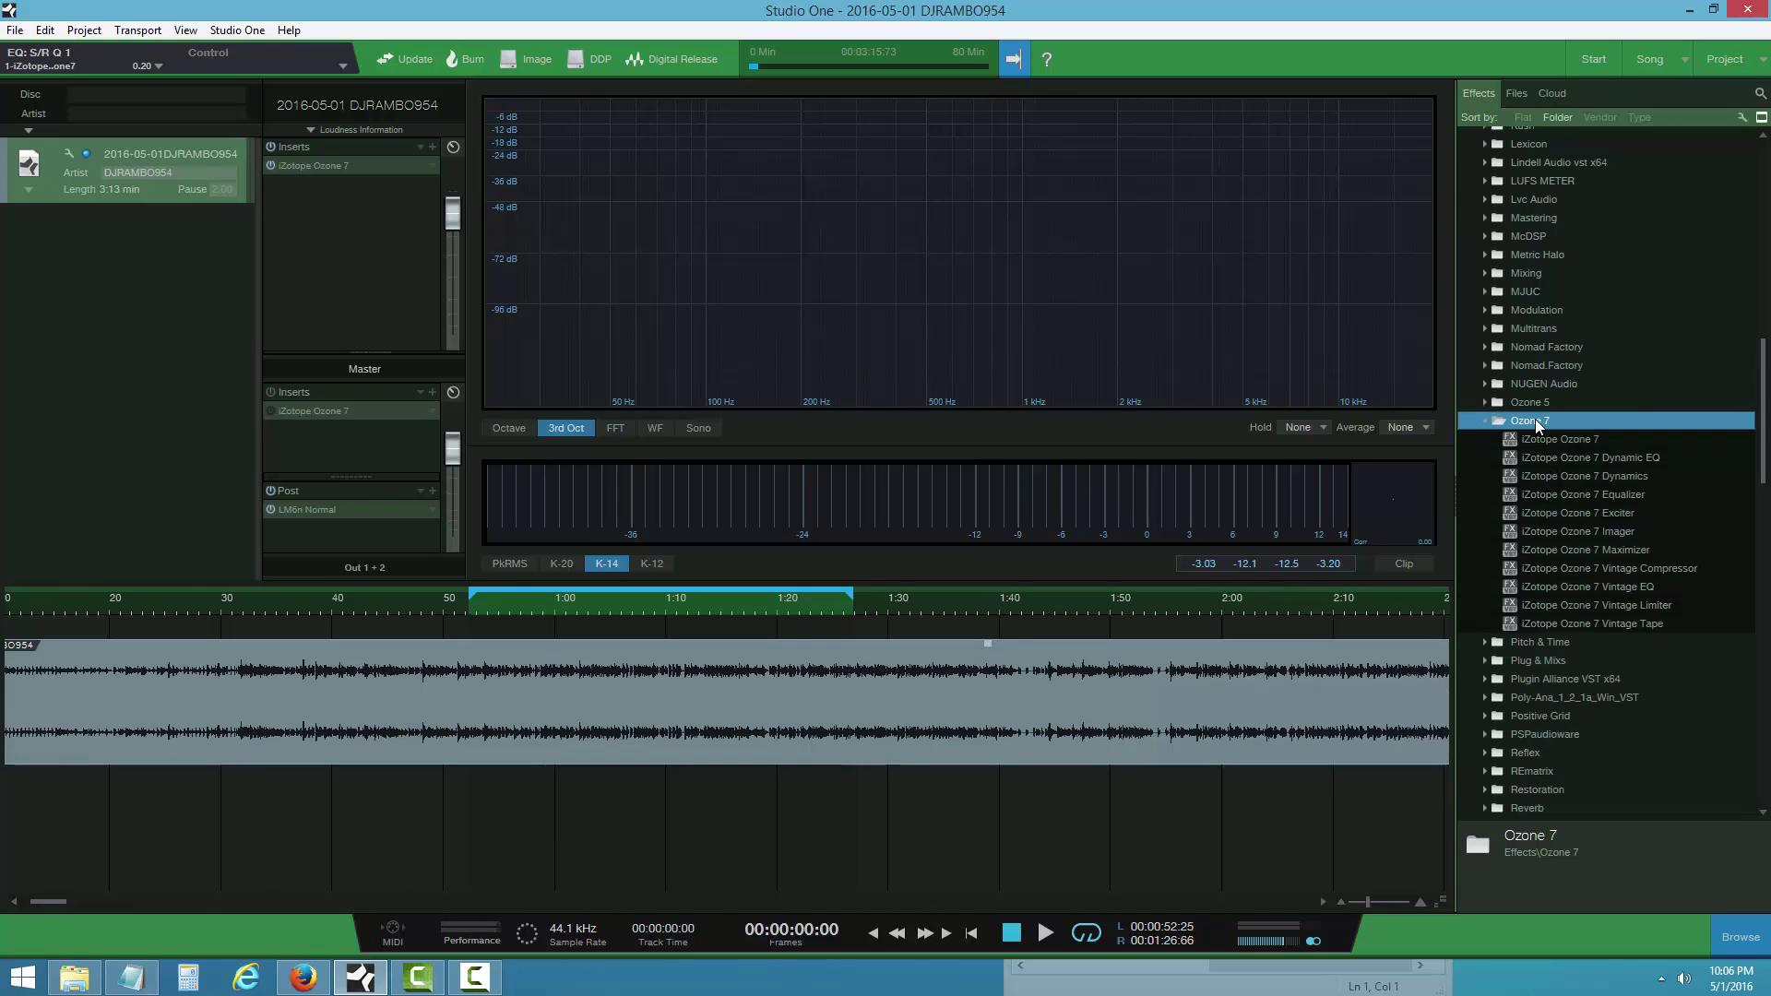
# - Open the Ozone 7 editor on its Vintage Tape module (5.0 dB drive, 30 ips, 4.2 harmonics)
pyautogui.click(311, 167)
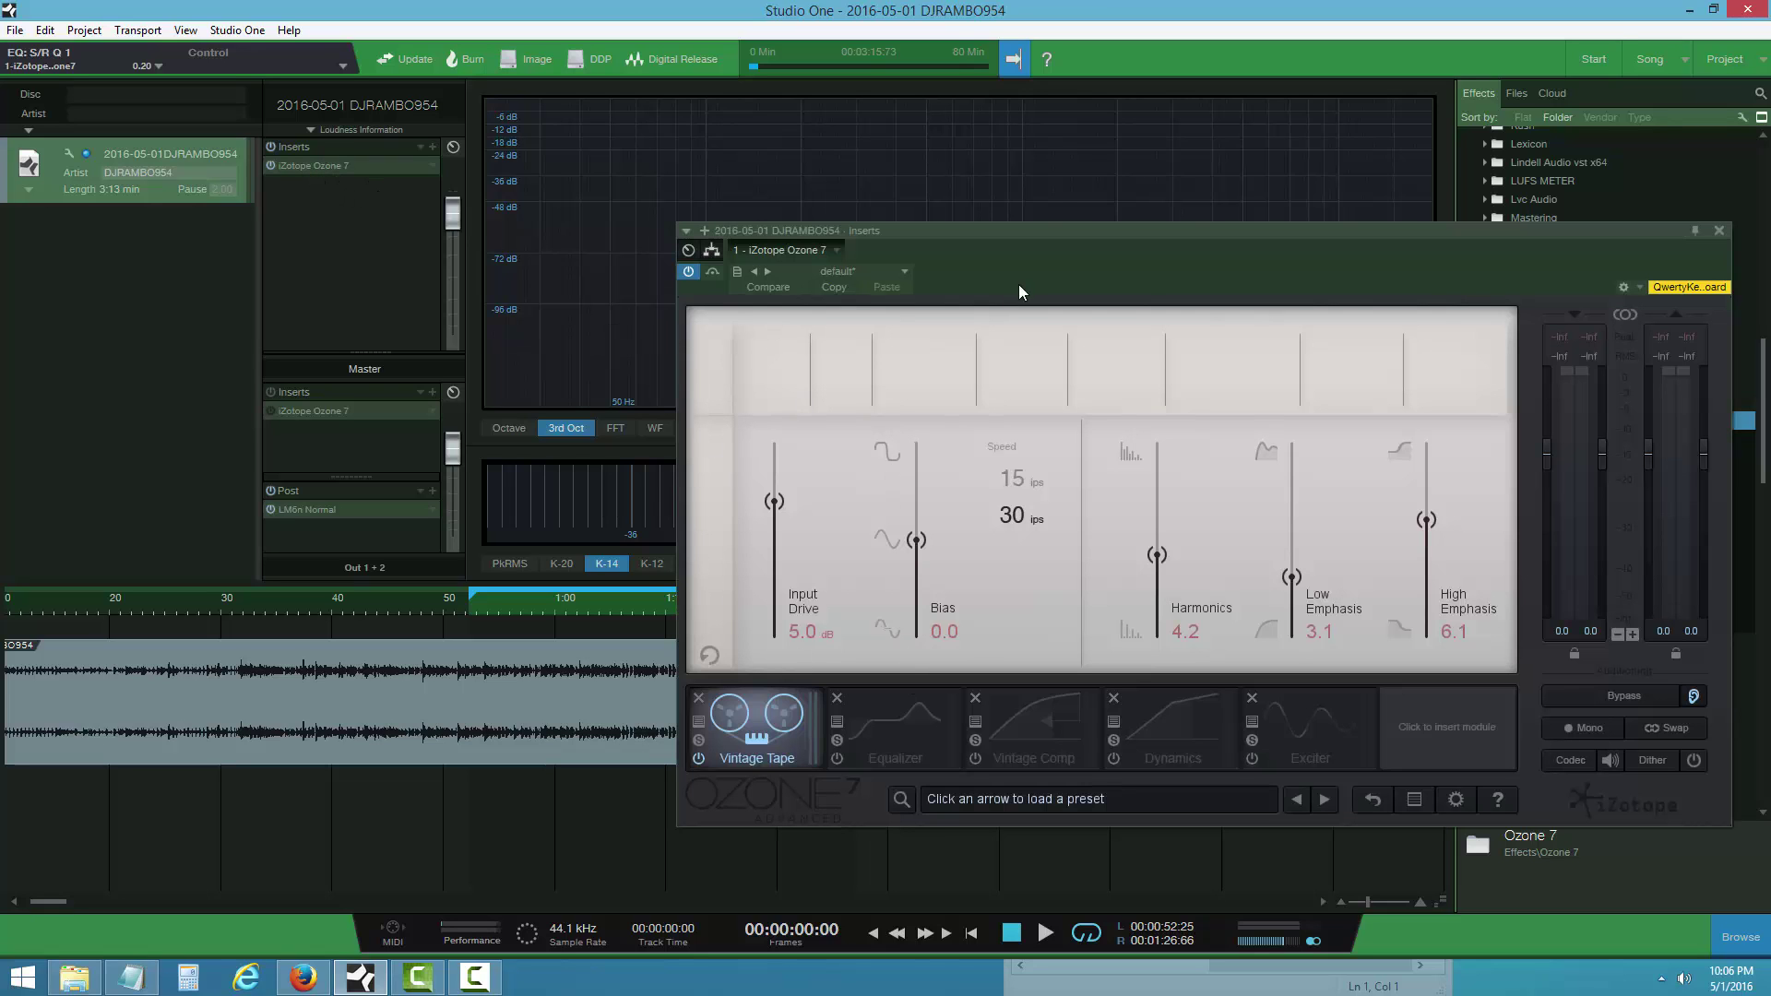
pyautogui.click(1435, 745)
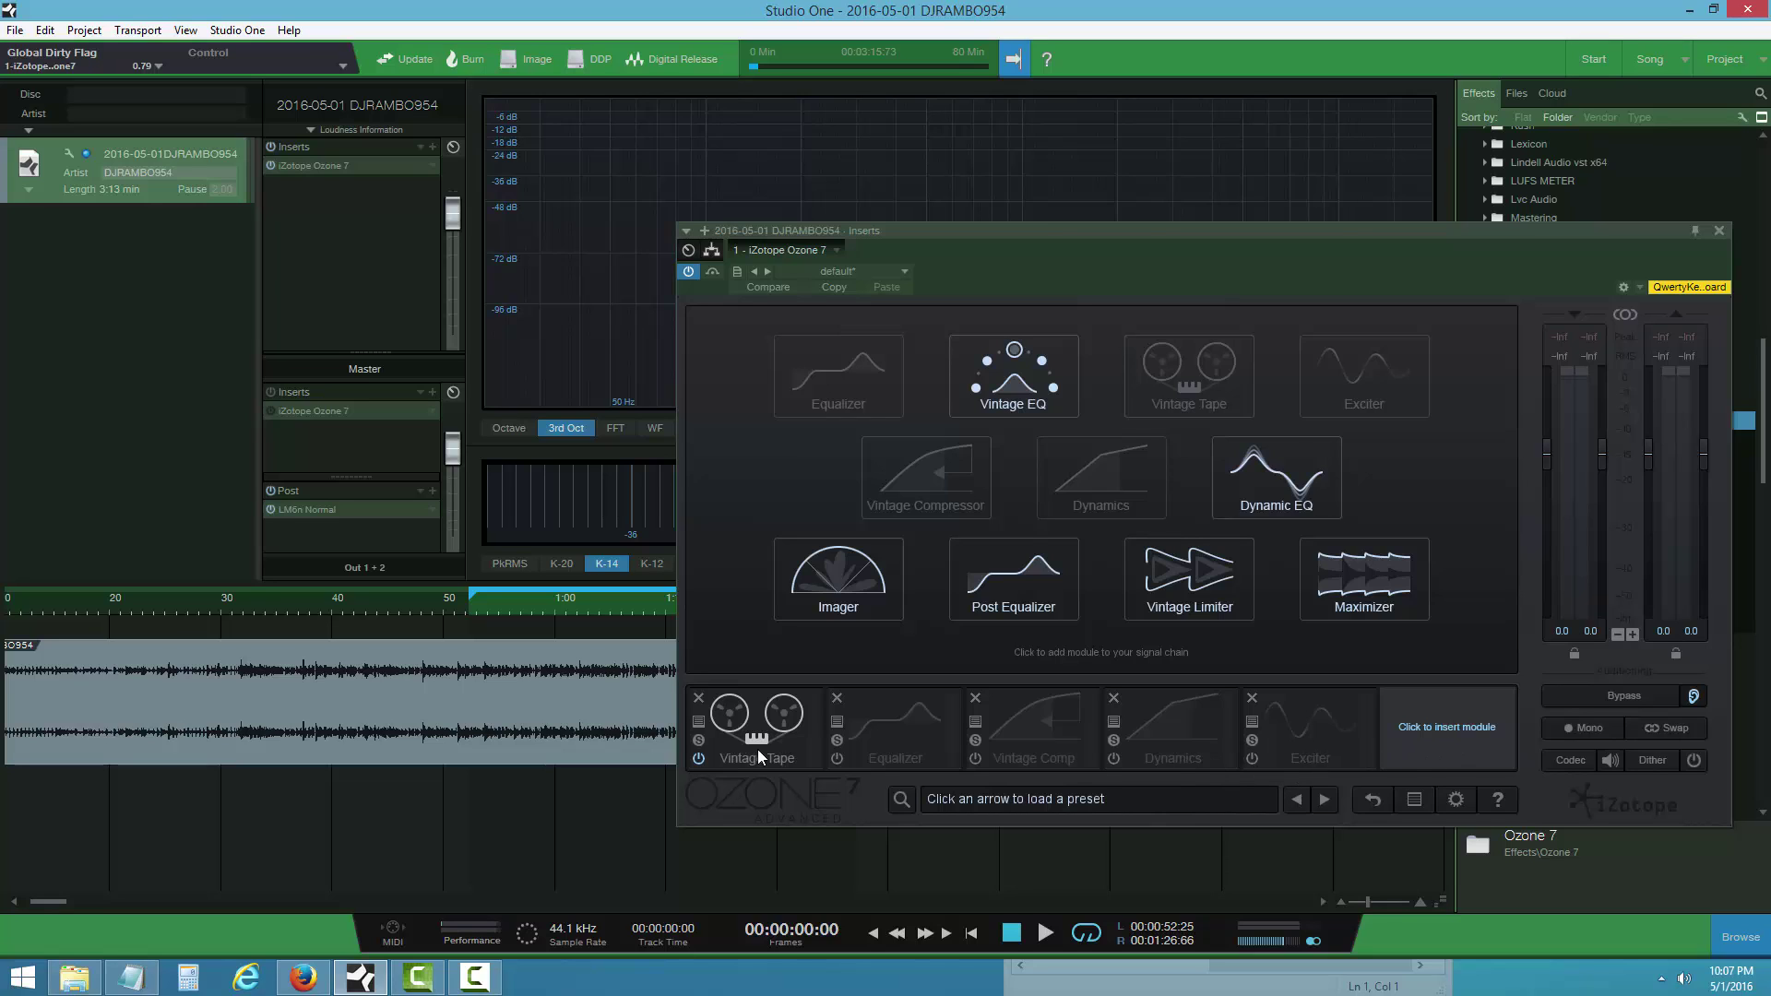
pyautogui.click(785, 716)
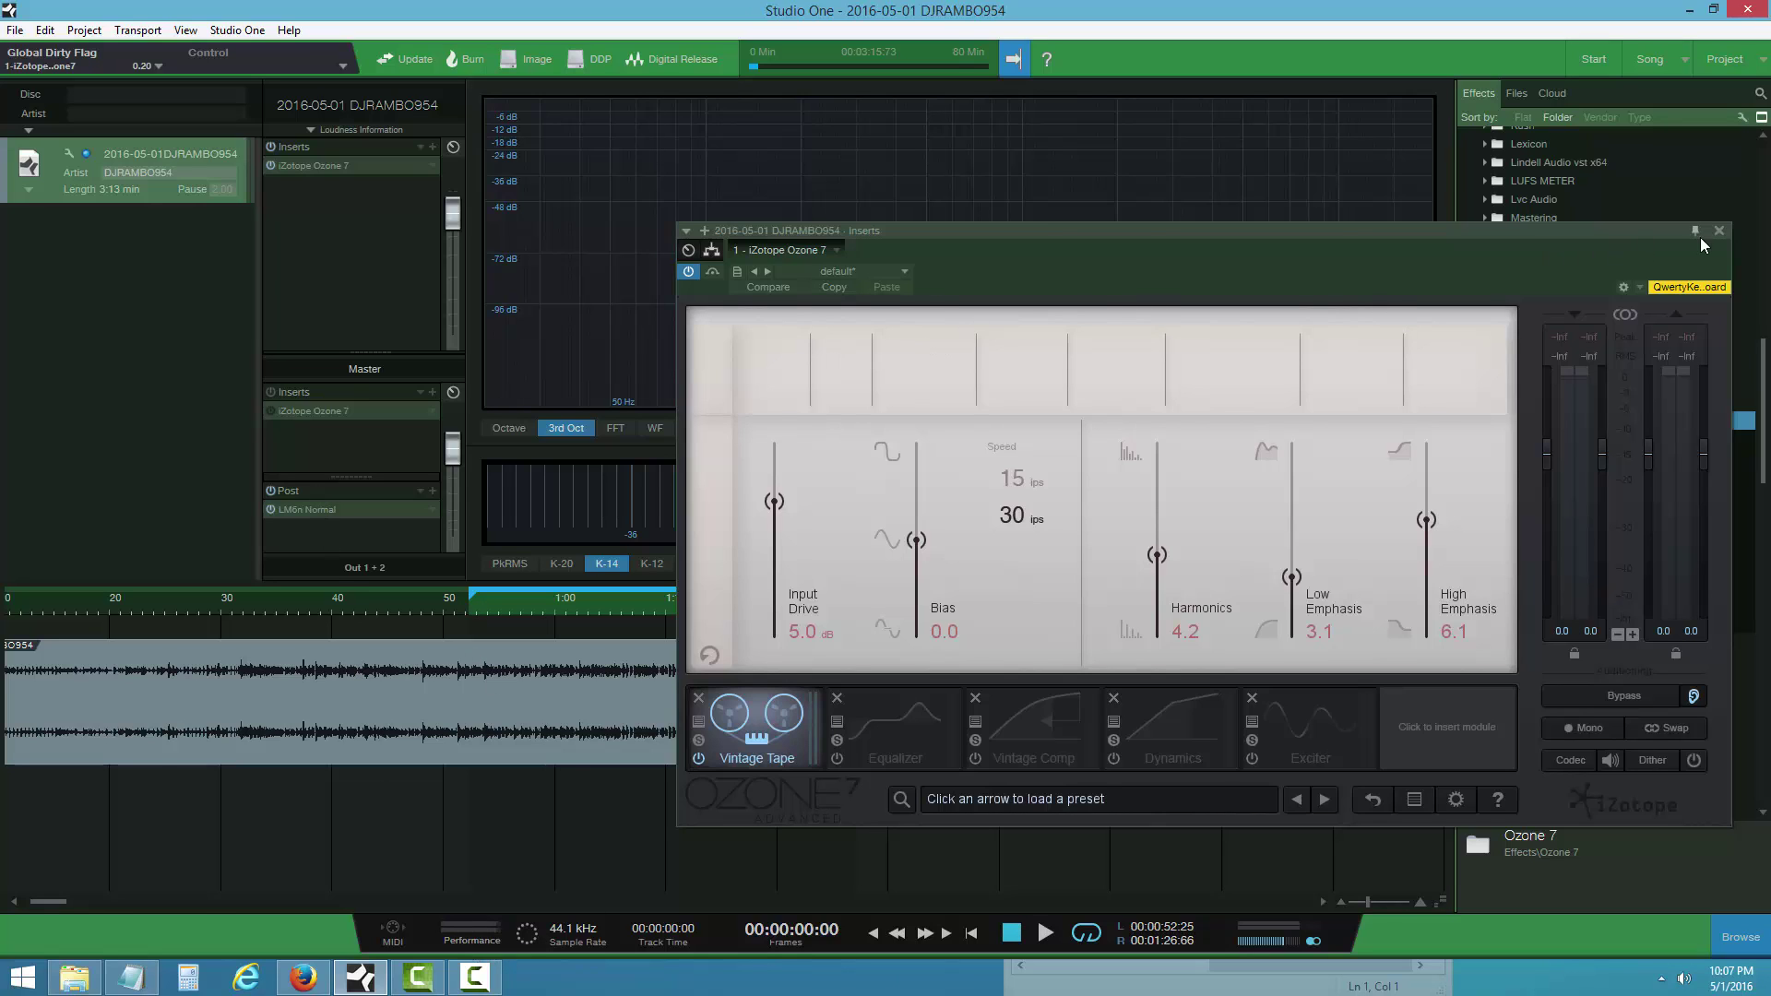
# - Open the LM6n radar, move the Ozone 7 editor aside, and bypass Ozone
pyautogui.click(315, 513)
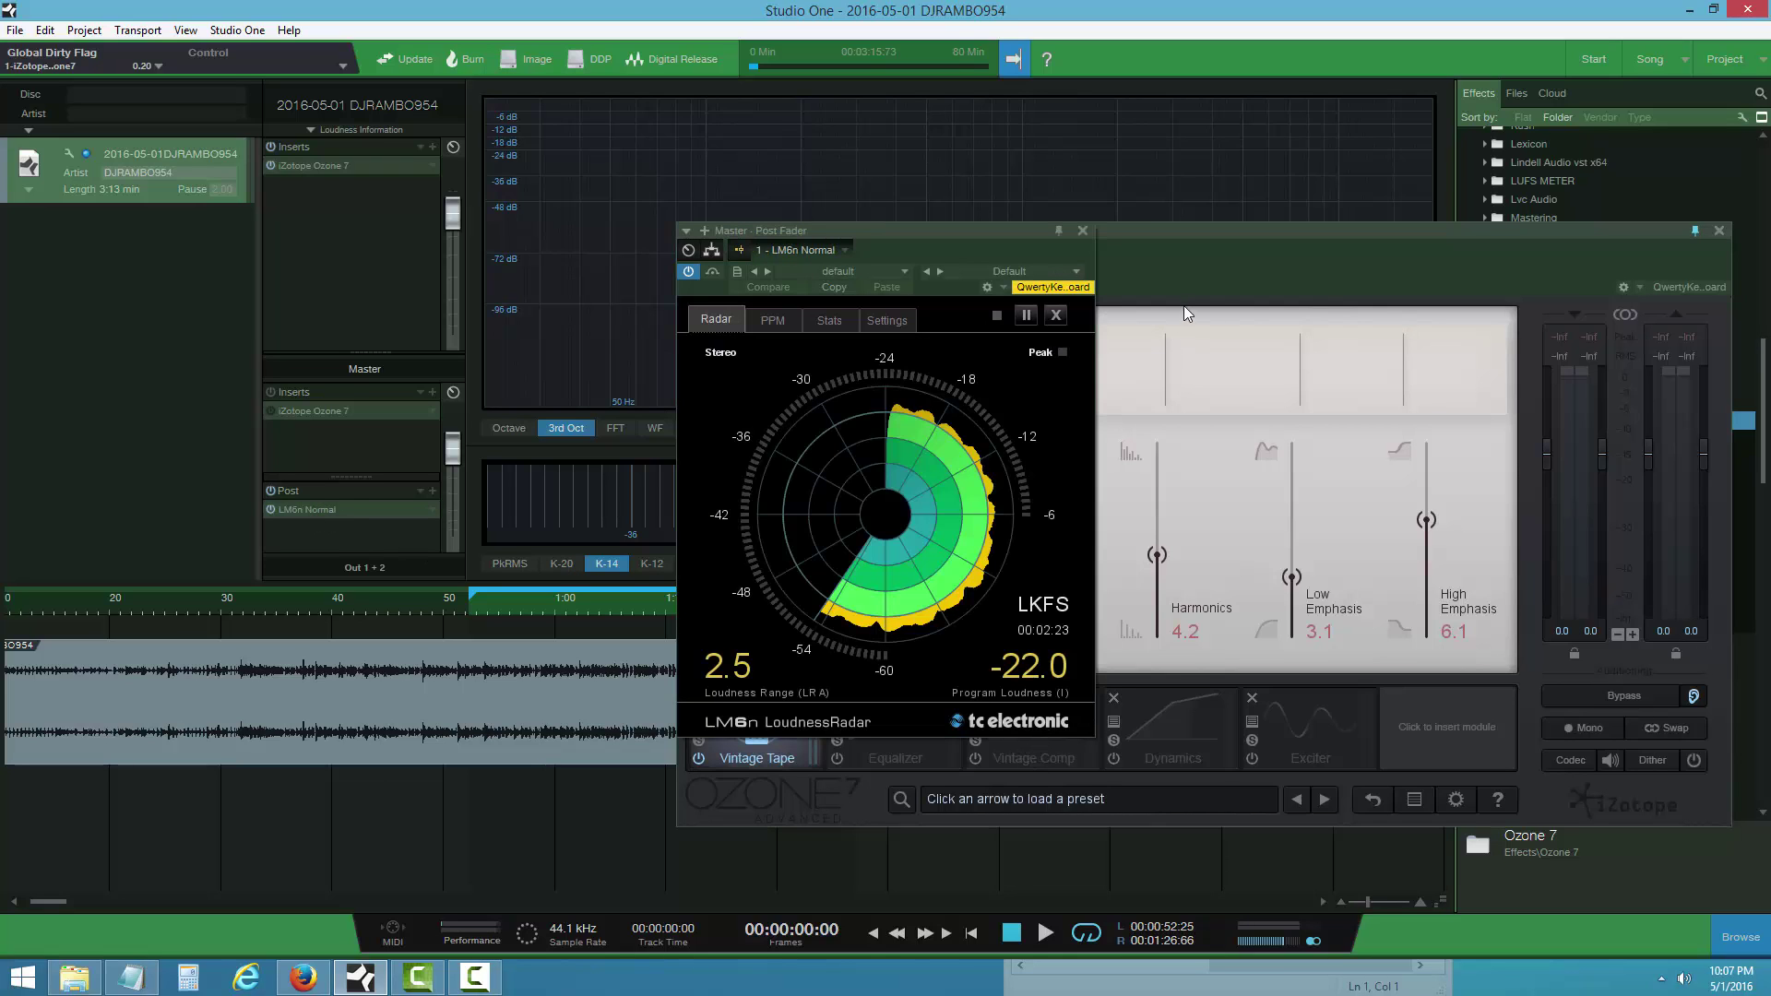
pyautogui.click(1234, 267)
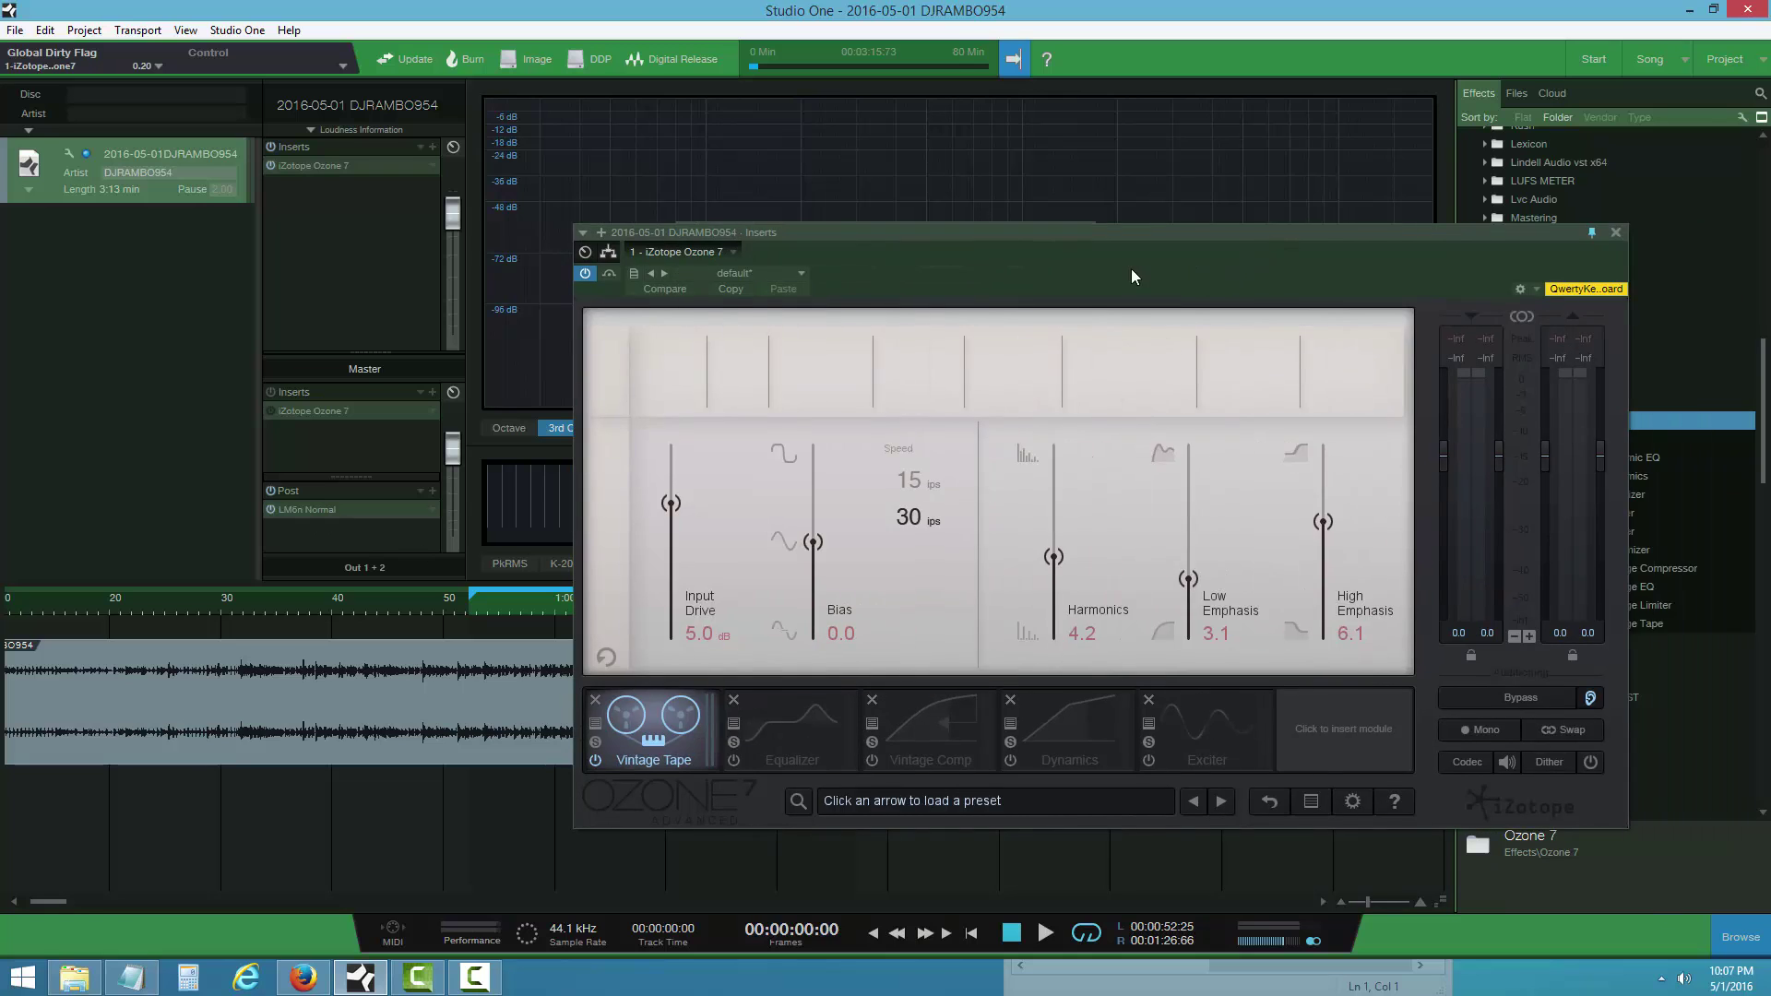
pyautogui.moveTo(1020, 275); pyautogui.dragTo(1109, 434)
pyautogui.click(870, 436)
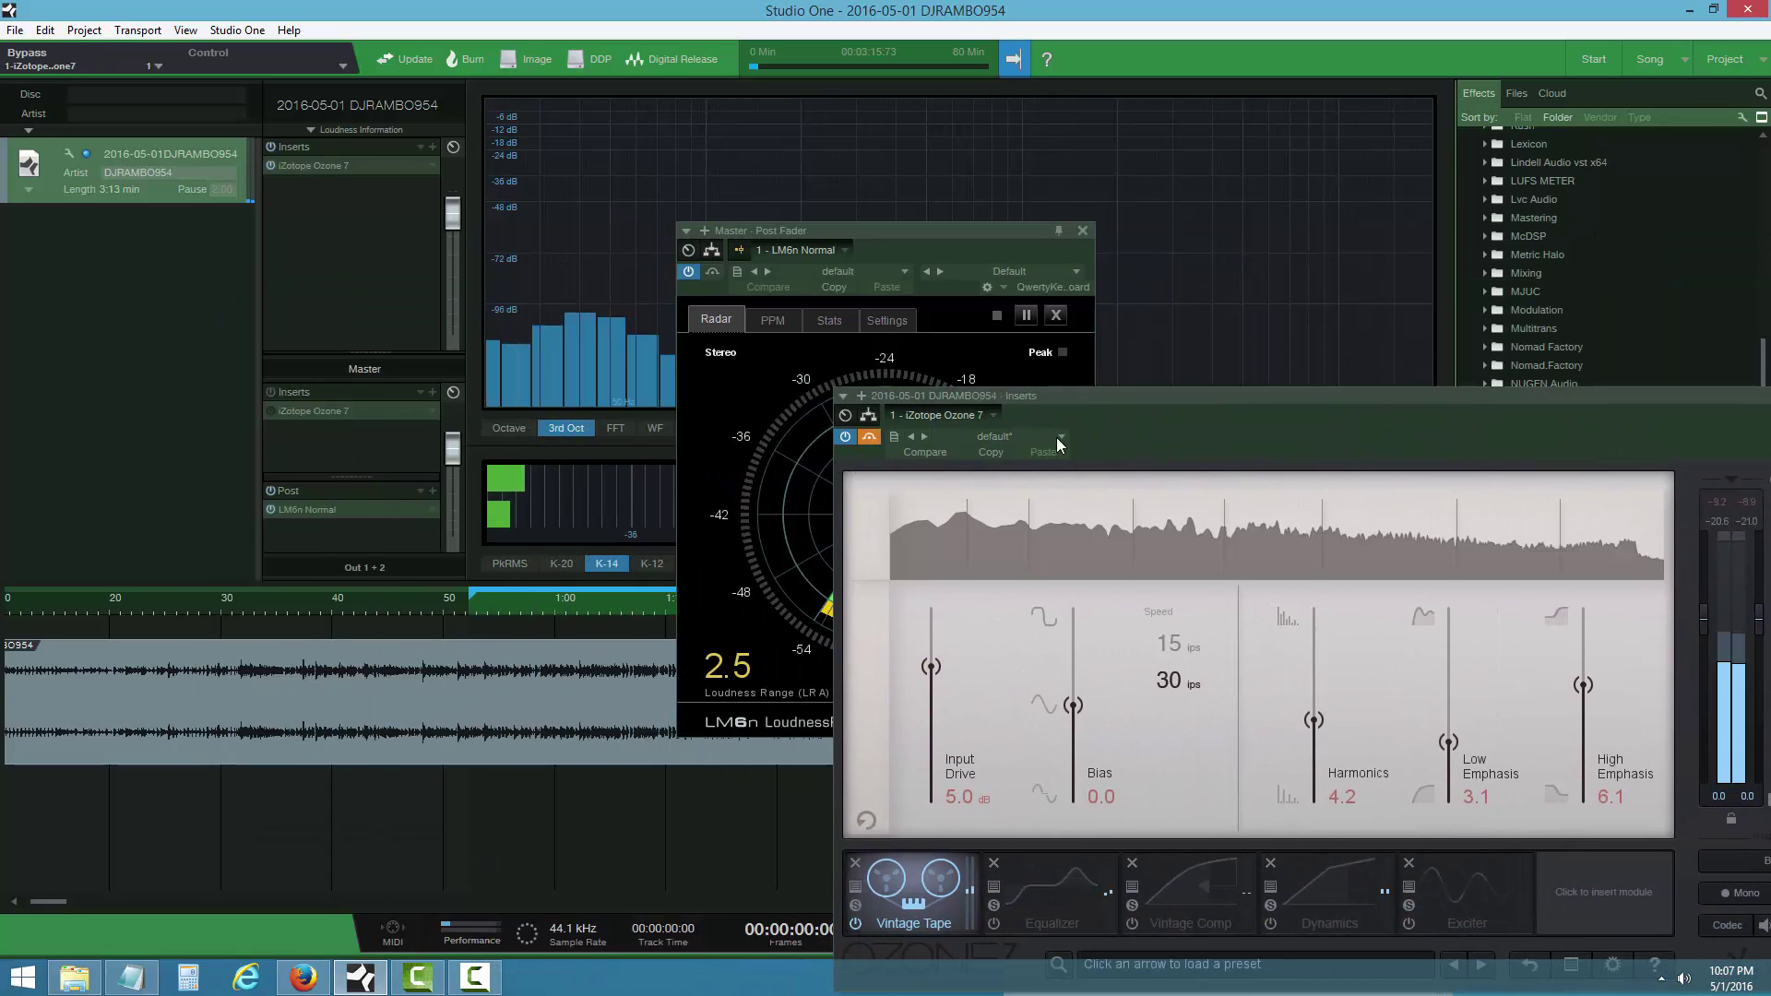
pyautogui.moveTo(1231, 425); pyautogui.dragTo(1749, 410)
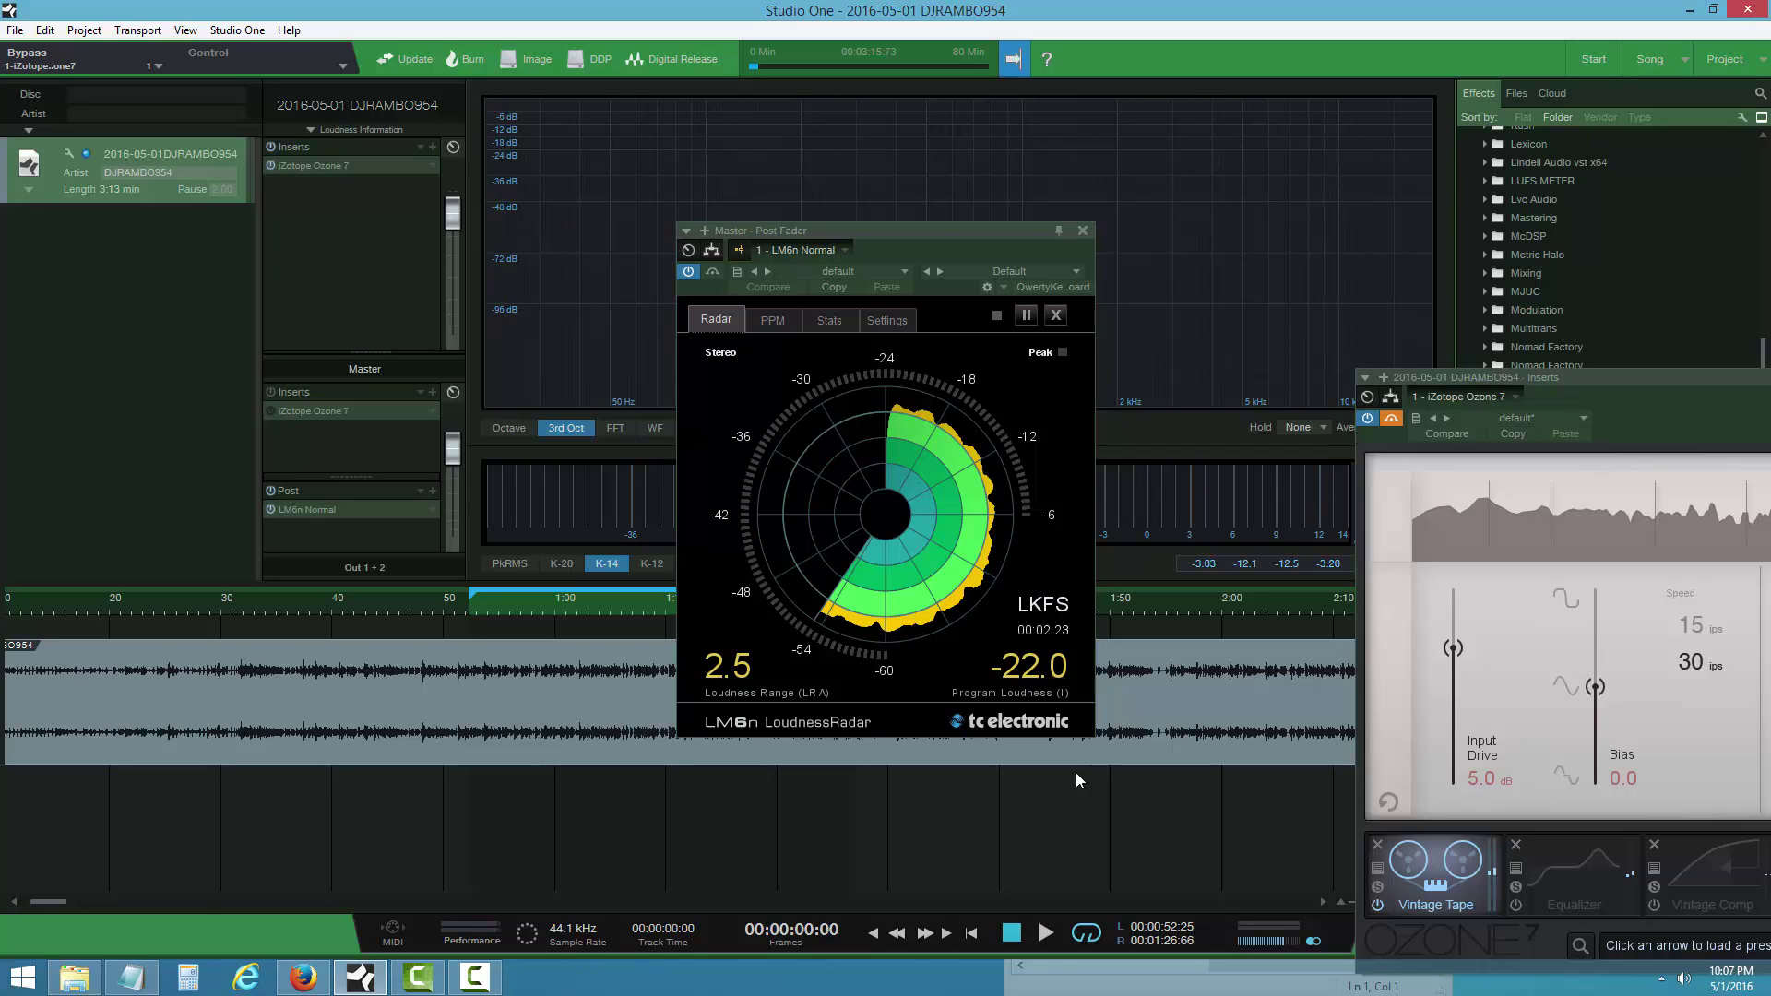
# - Measure the unprocessed track from about 32 s on a reset radar: -23.1 LKFS, range 3.9
pyautogui.click(1045, 935)
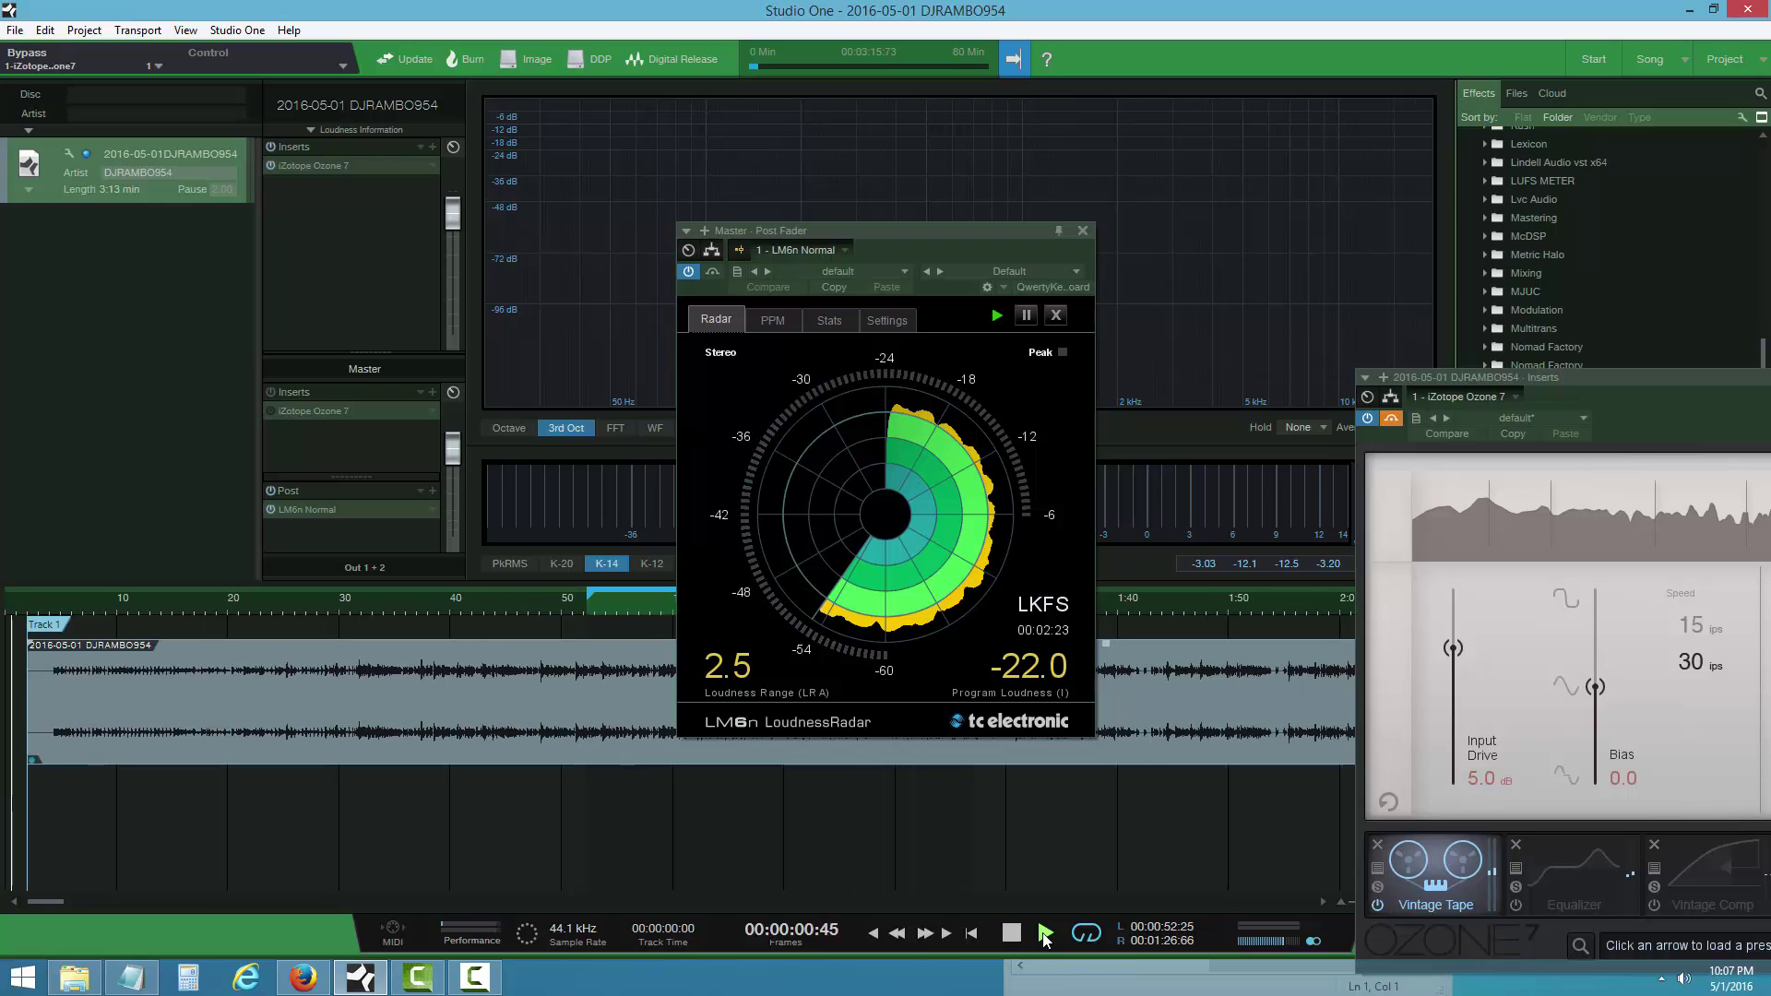
pyautogui.click(364, 616)
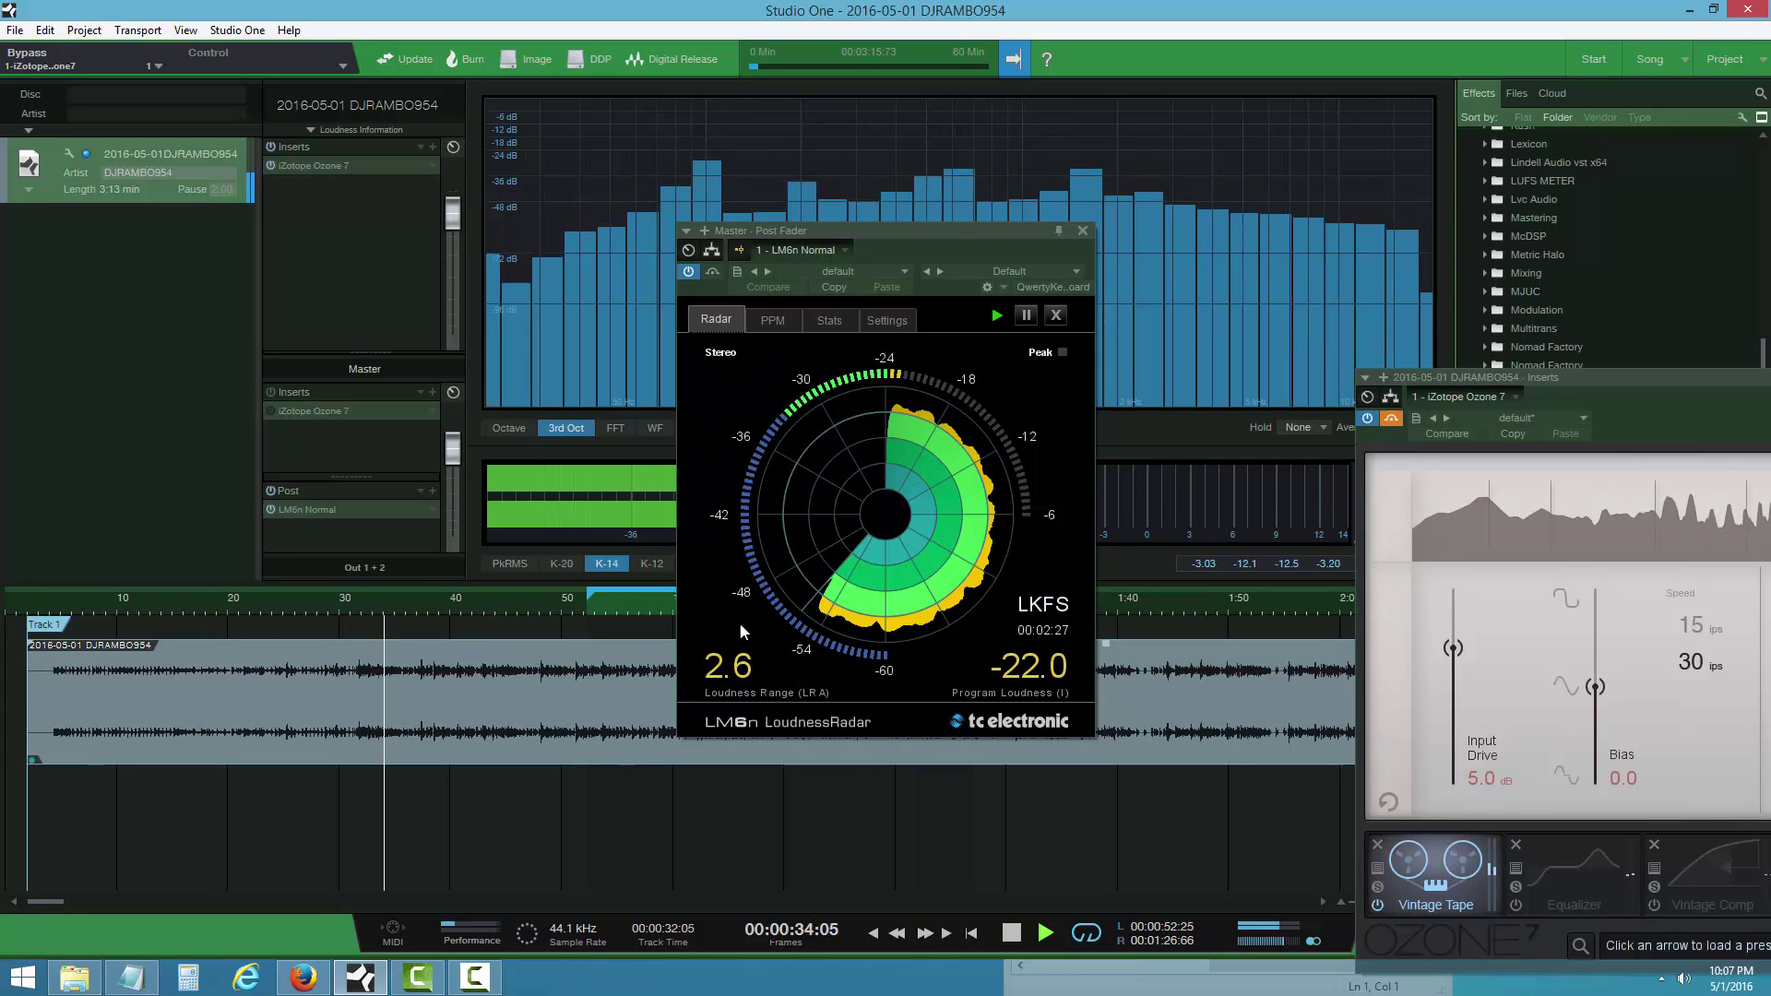
pyautogui.click(1056, 315)
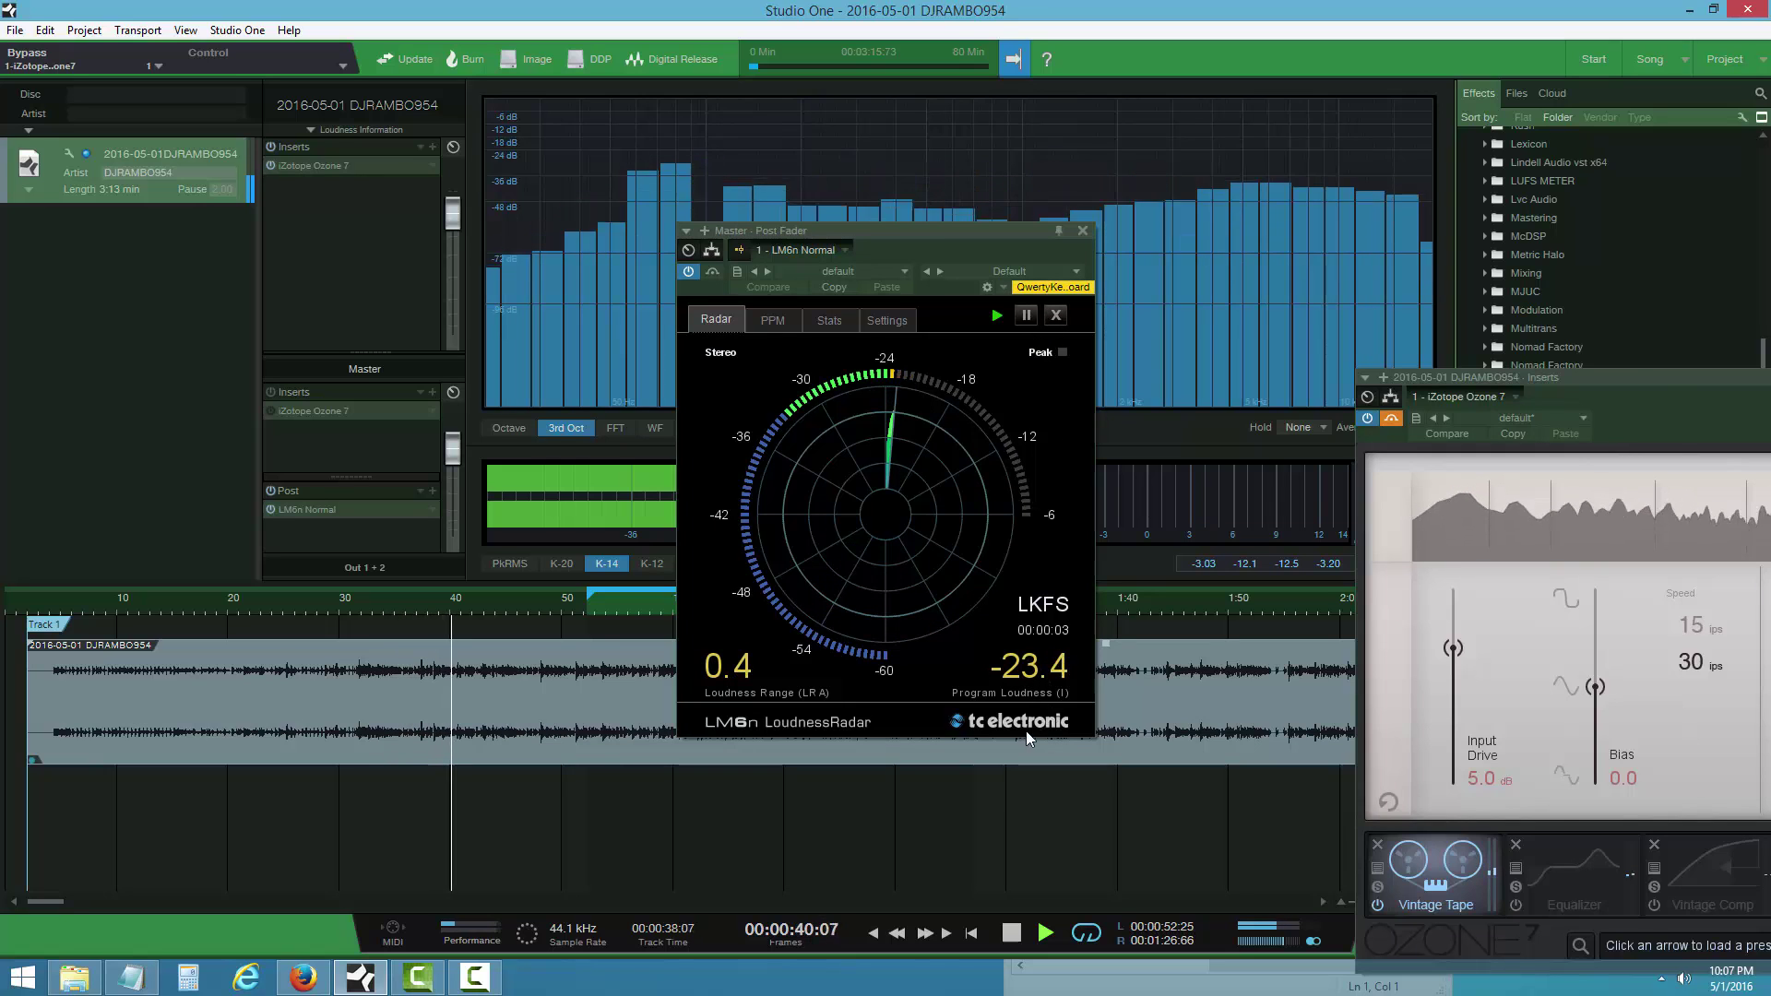
pyautogui.click(1012, 933)
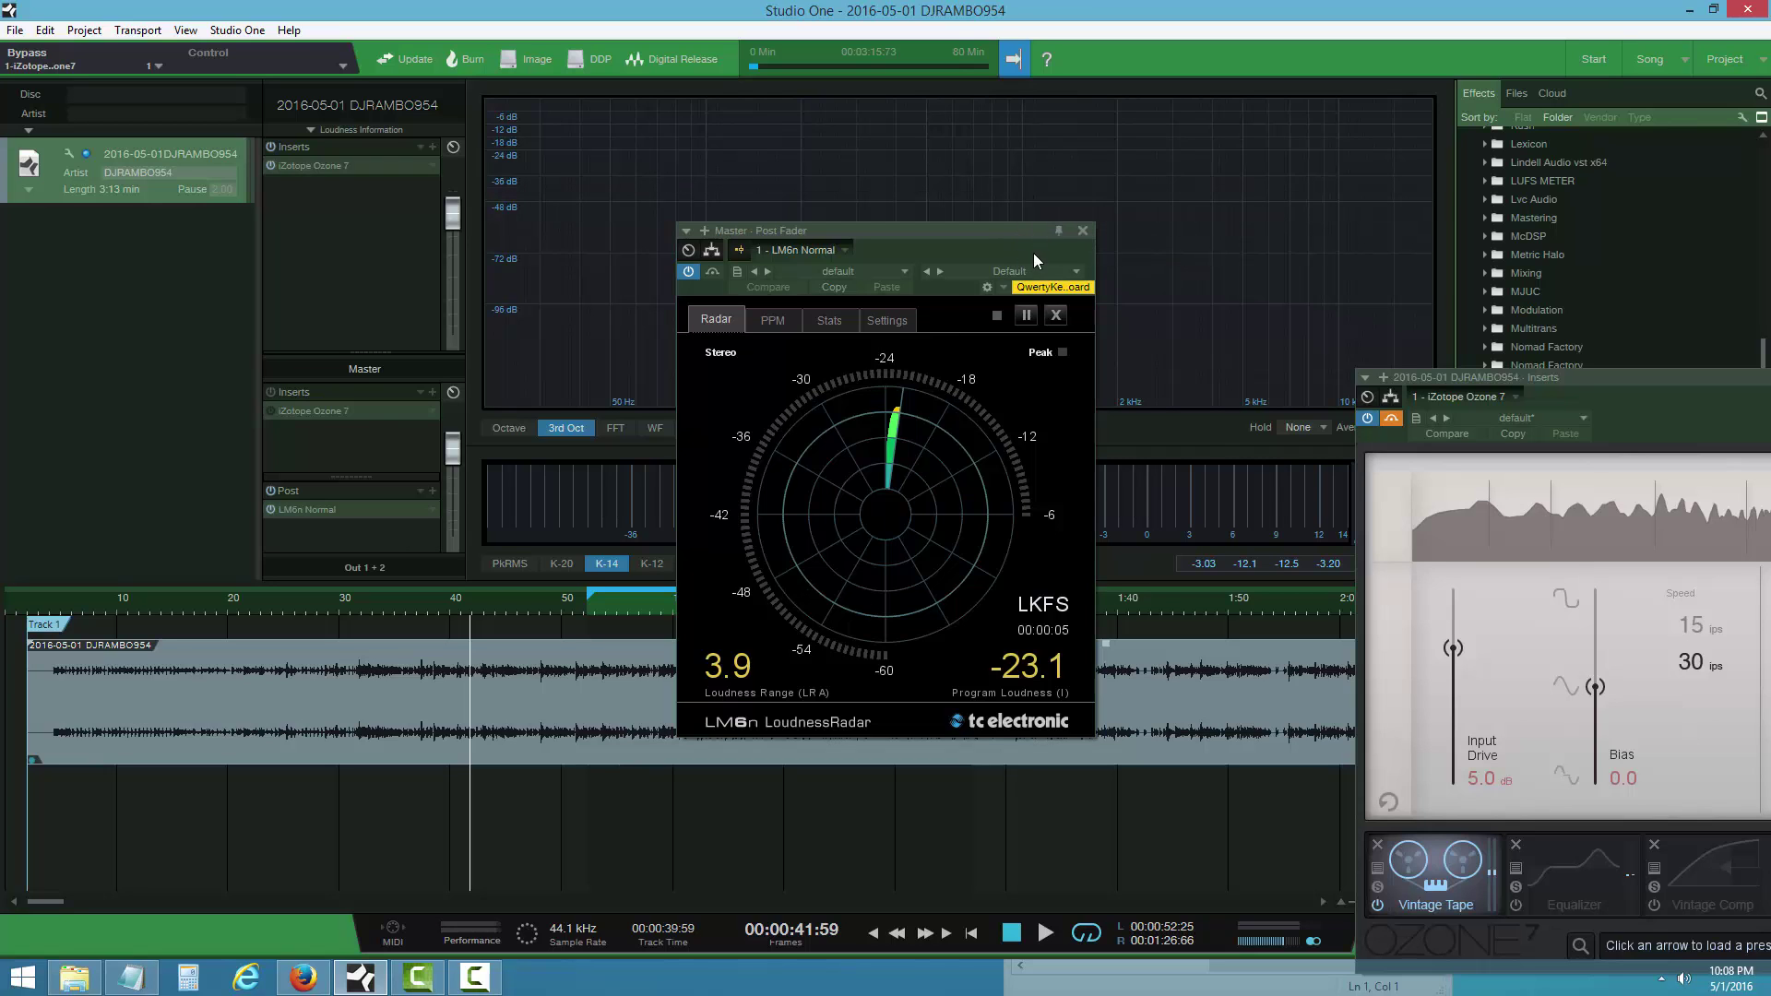
# - Move the radar left and play a stretch, reading -23.3 LKFS with Ozone bypassed
pyautogui.moveTo(1017, 259); pyautogui.dragTo(136, 316)
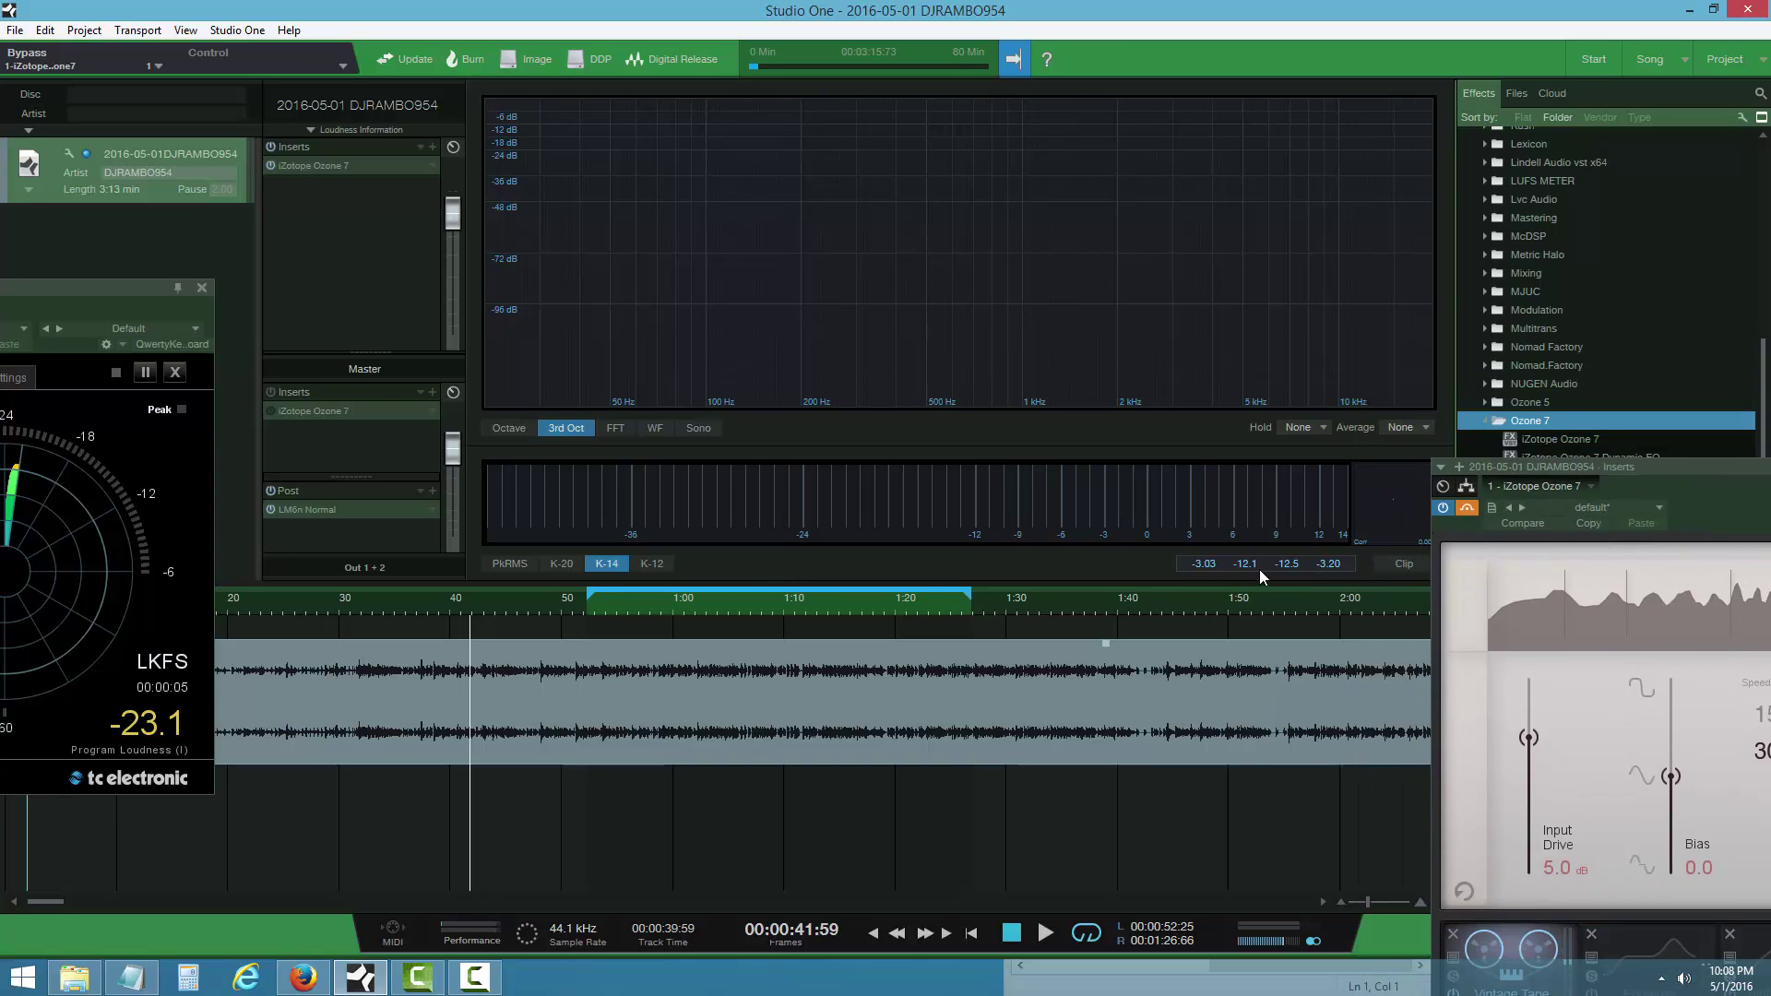
pyautogui.click(1045, 933)
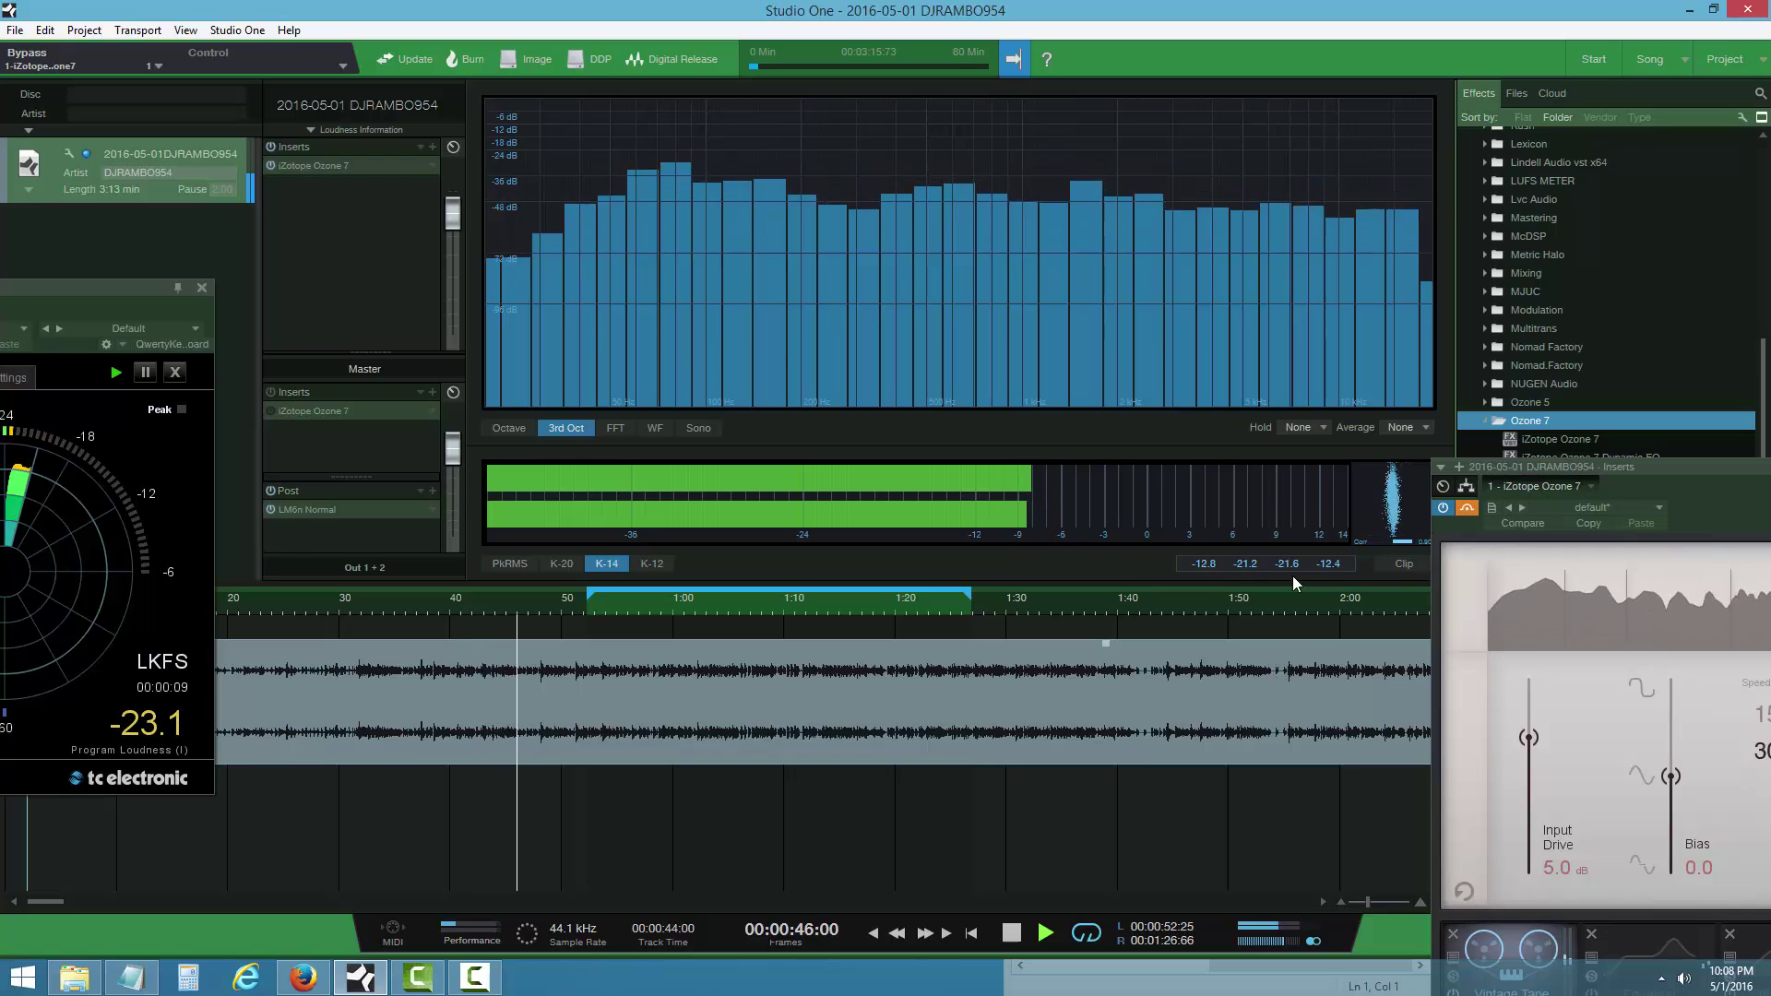
pyautogui.click(1012, 933)
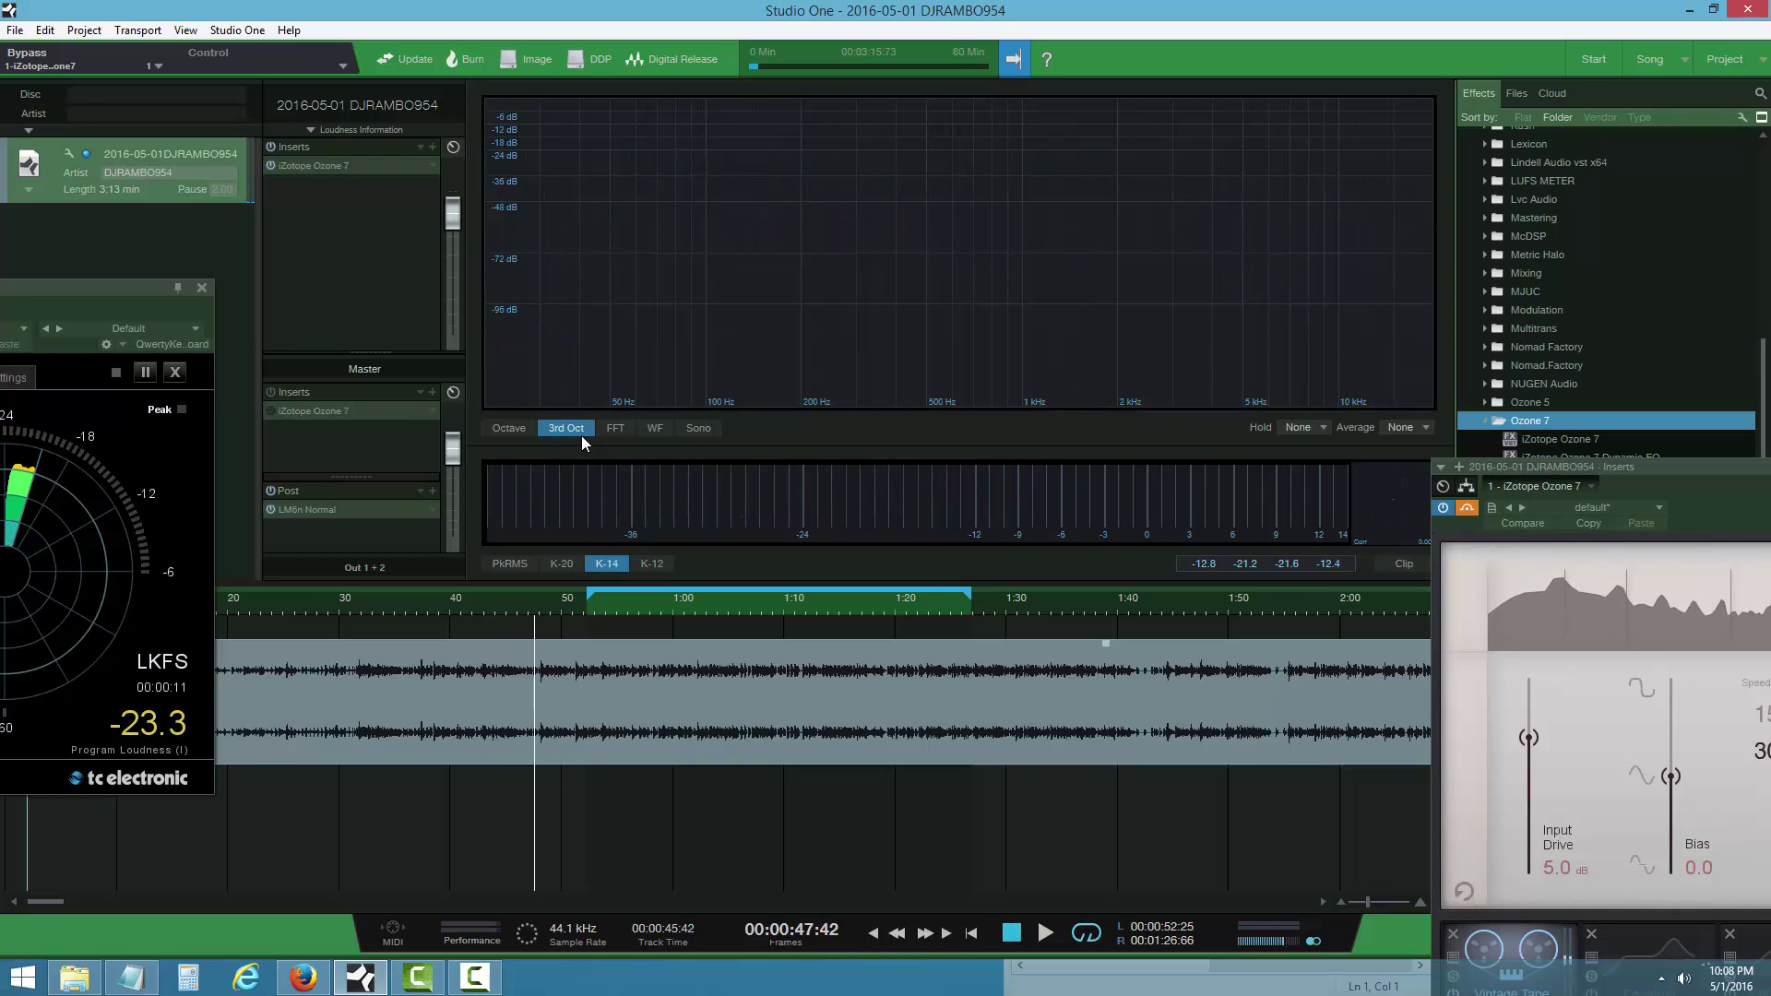
# - Set the analyzer to third-octave bands and place the radar beside the Ozone editor
pyautogui.click(612, 428)
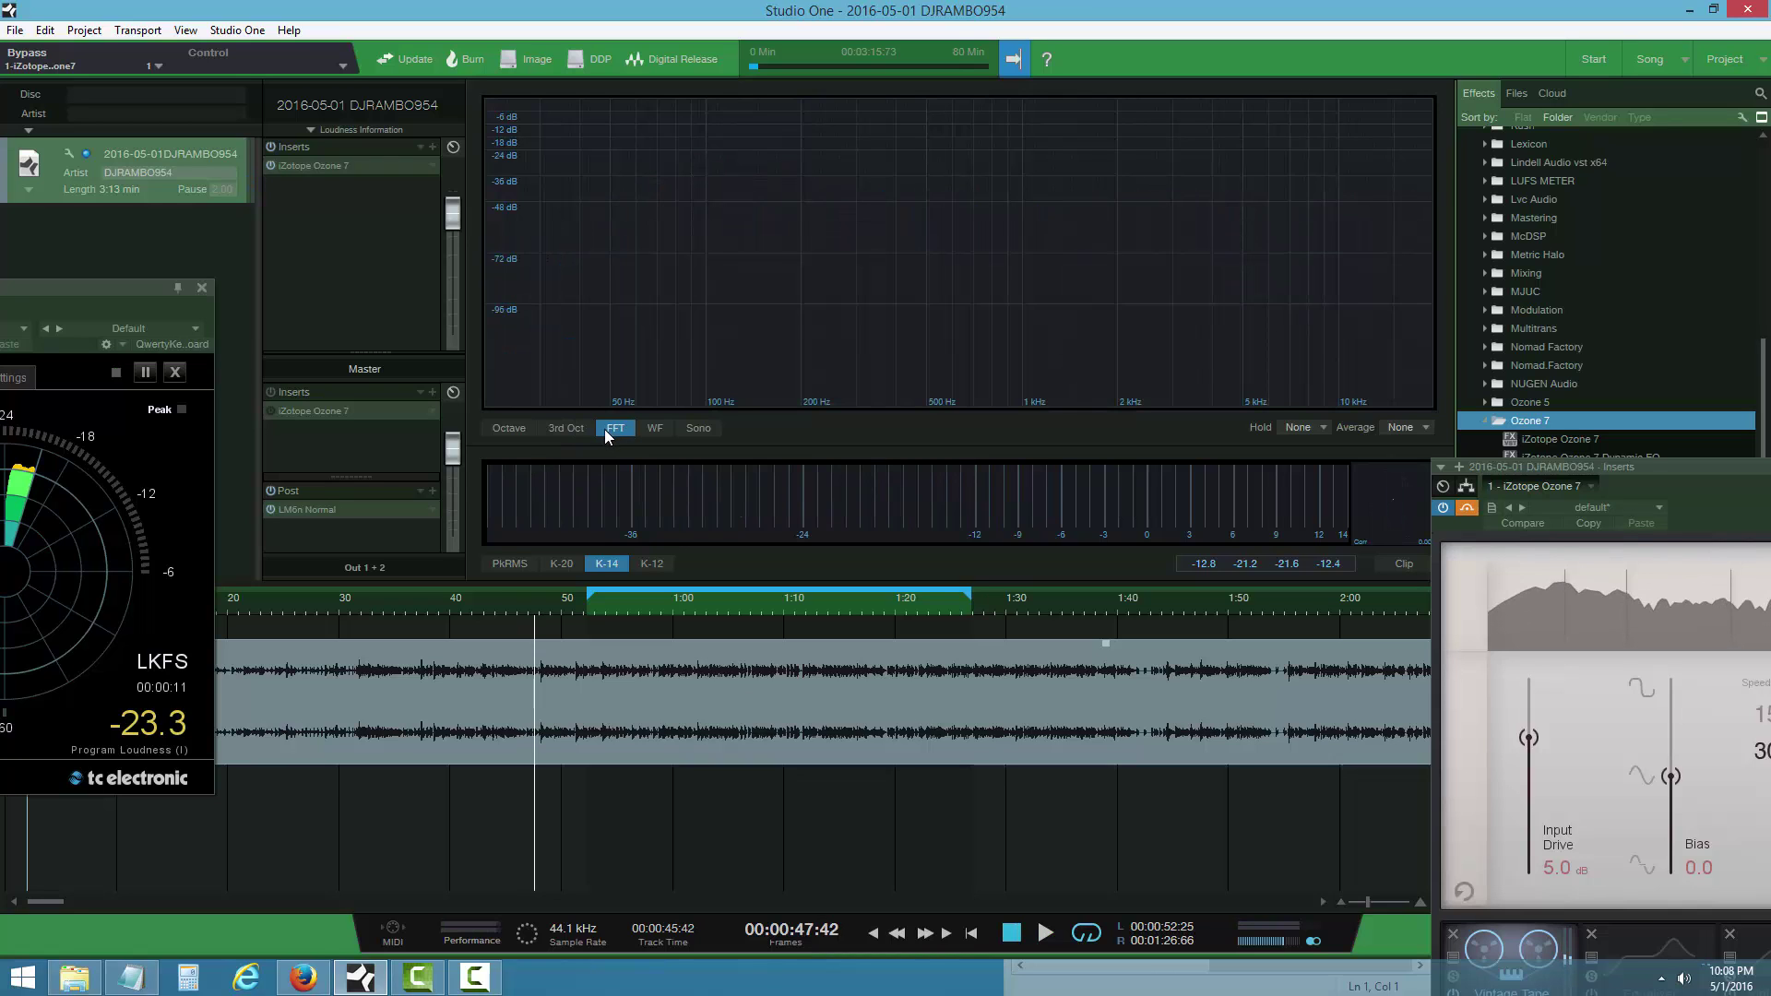
pyautogui.click(564, 430)
pyautogui.moveTo(52, 292); pyautogui.dragTo(783, 236)
pyautogui.moveTo(1732, 492); pyautogui.dragTo(1272, 403)
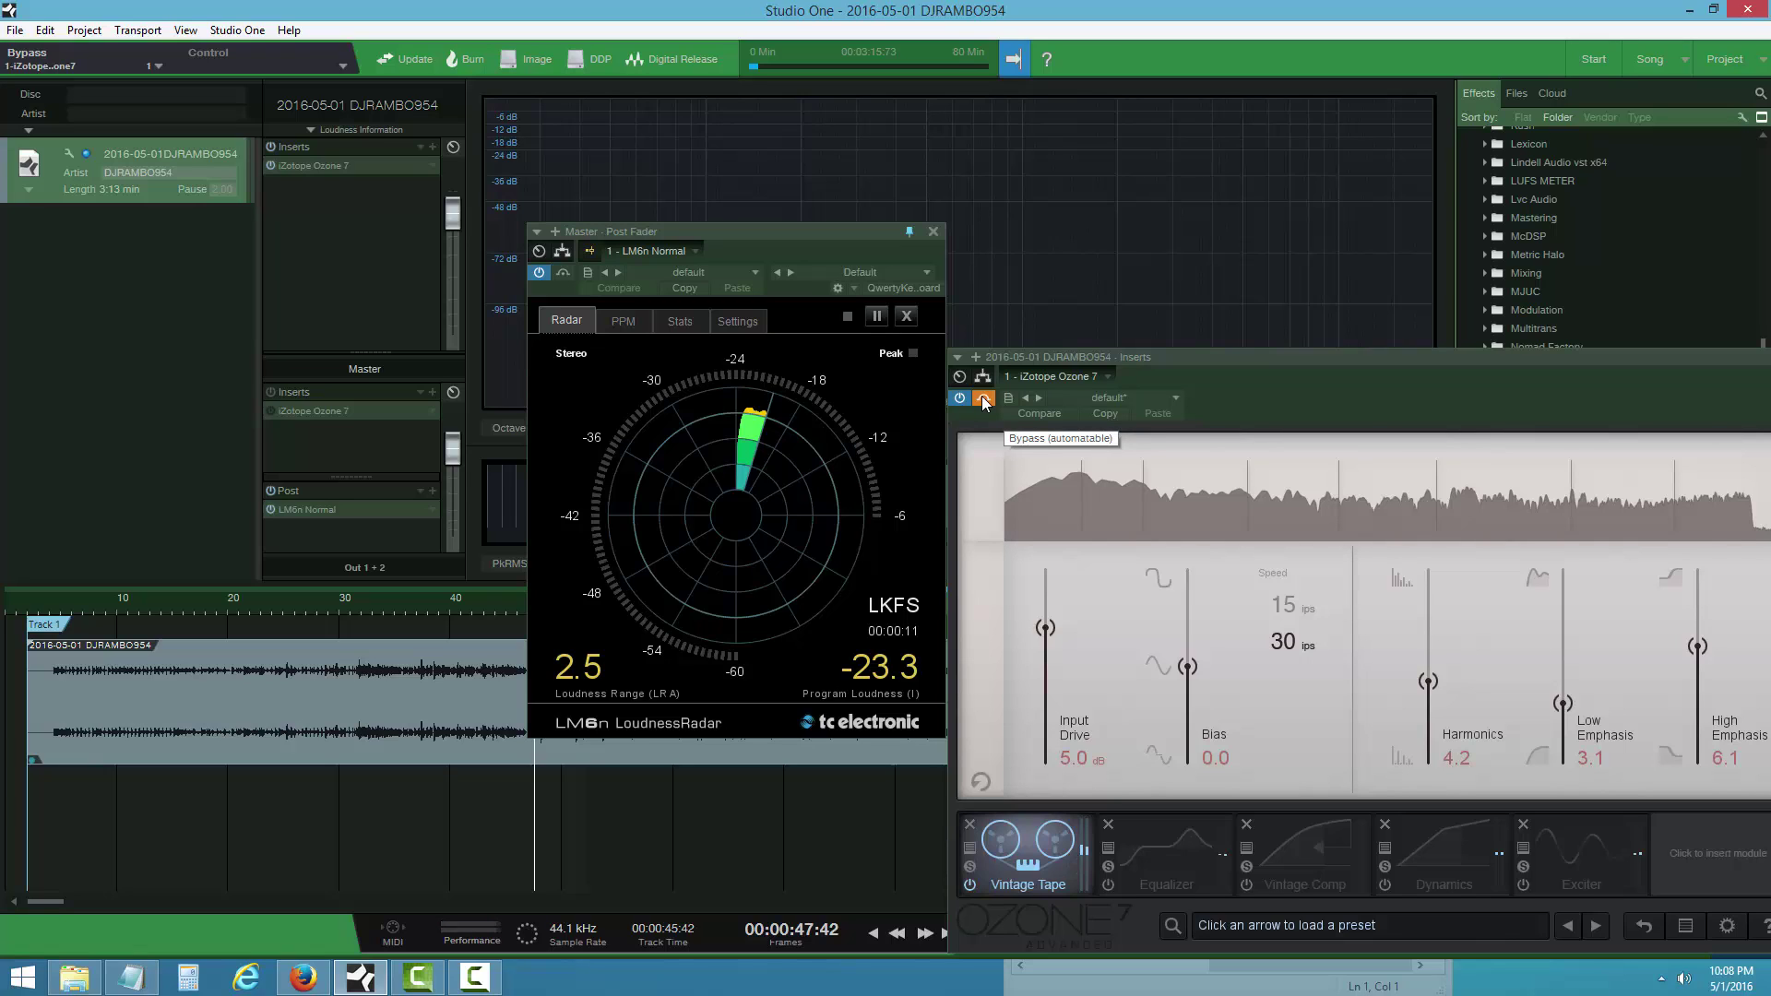
# - Re-enable Ozone 7 and audition the processed track with Vintage Tape in front
pyautogui.click(984, 400)
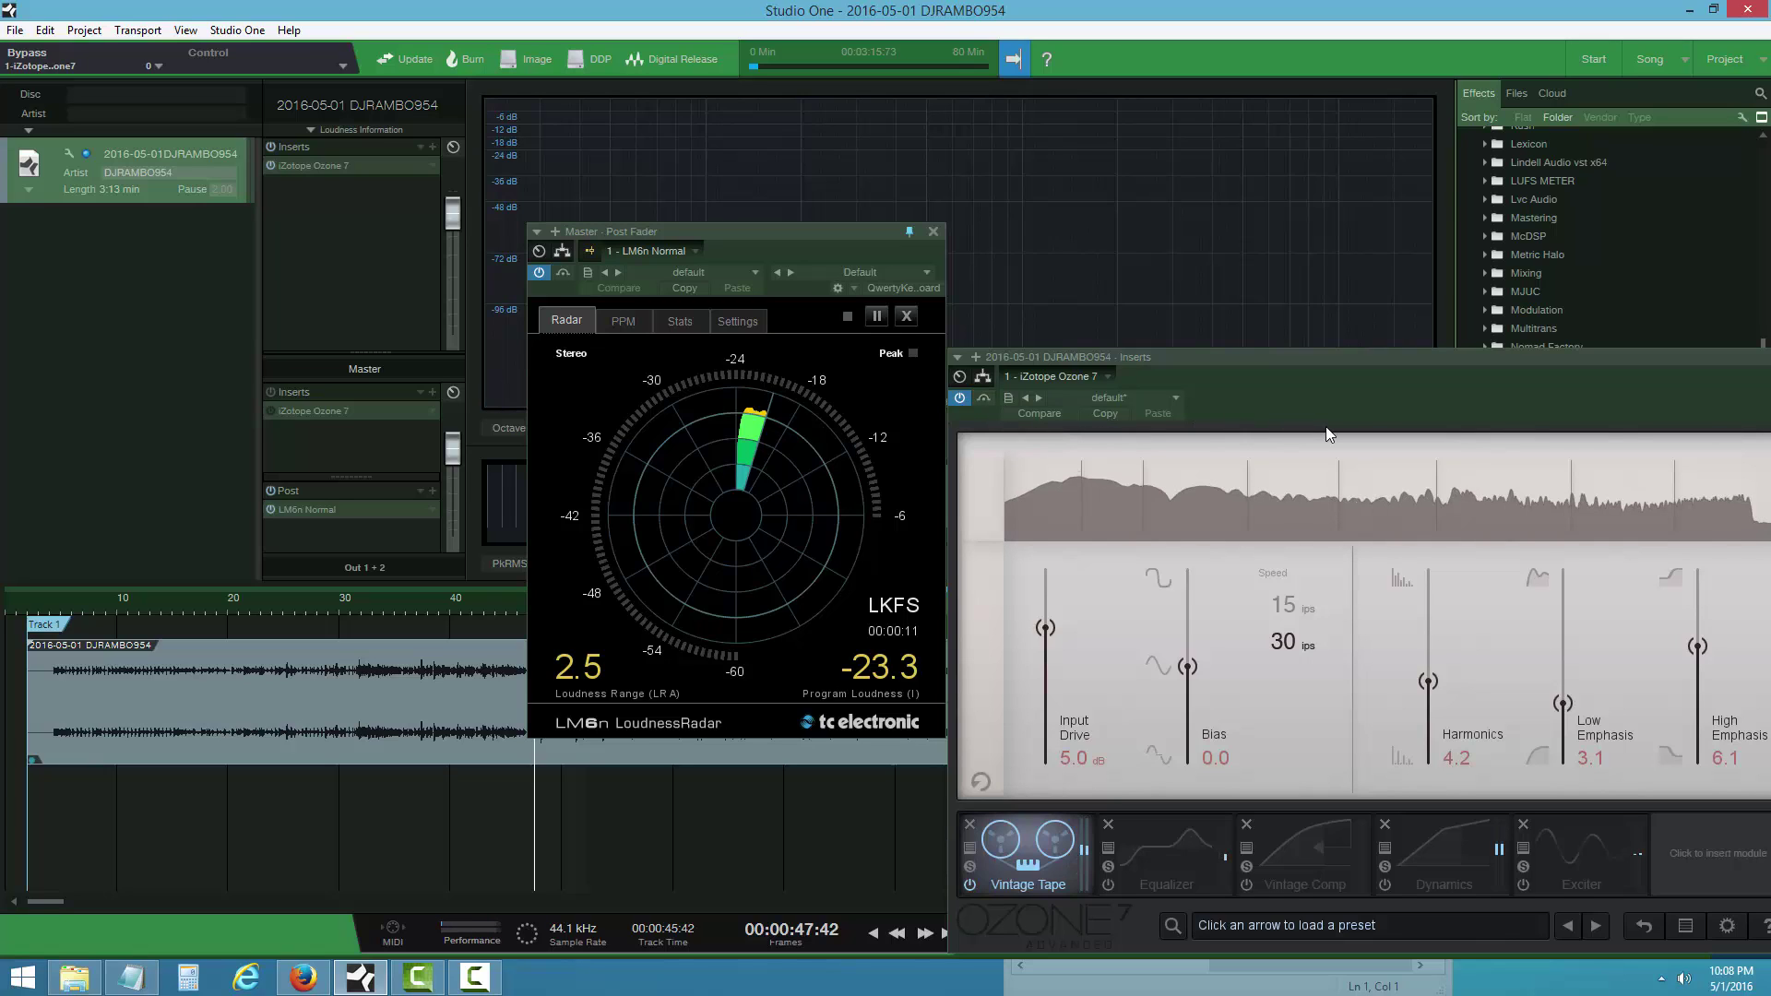
pyautogui.moveTo(1309, 358); pyautogui.dragTo(1291, 267)
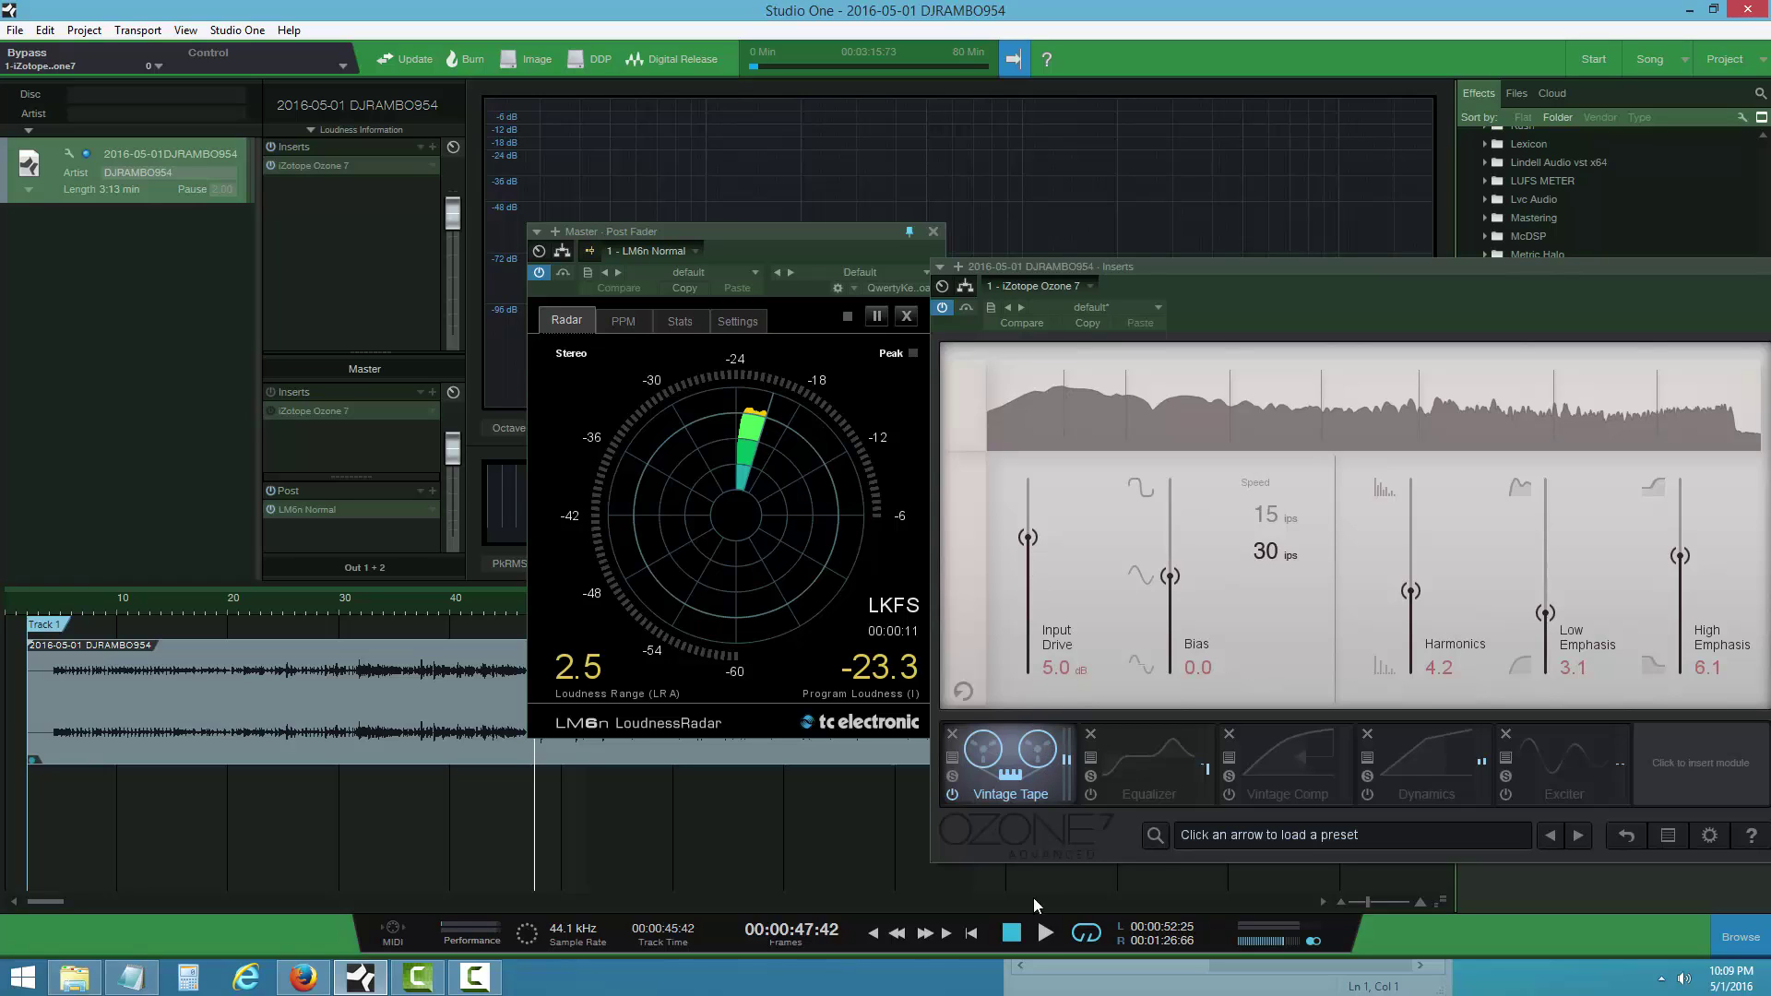
pyautogui.click(1050, 935)
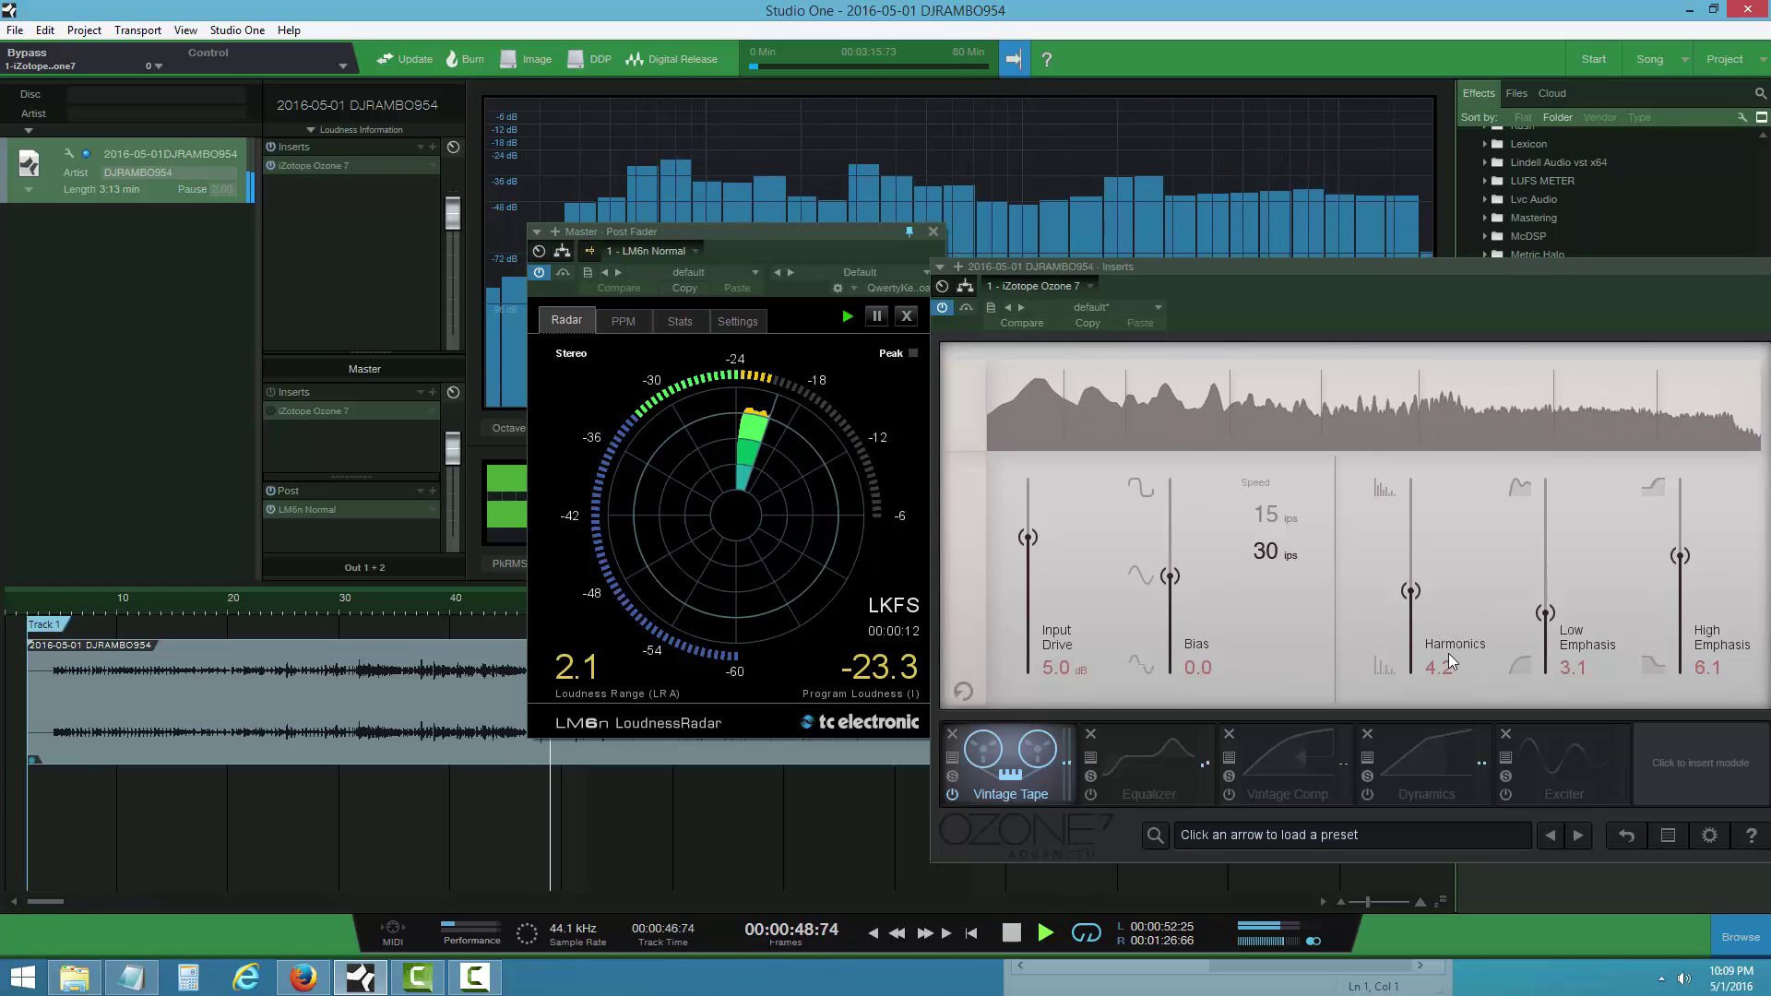
pyautogui.click(1133, 266)
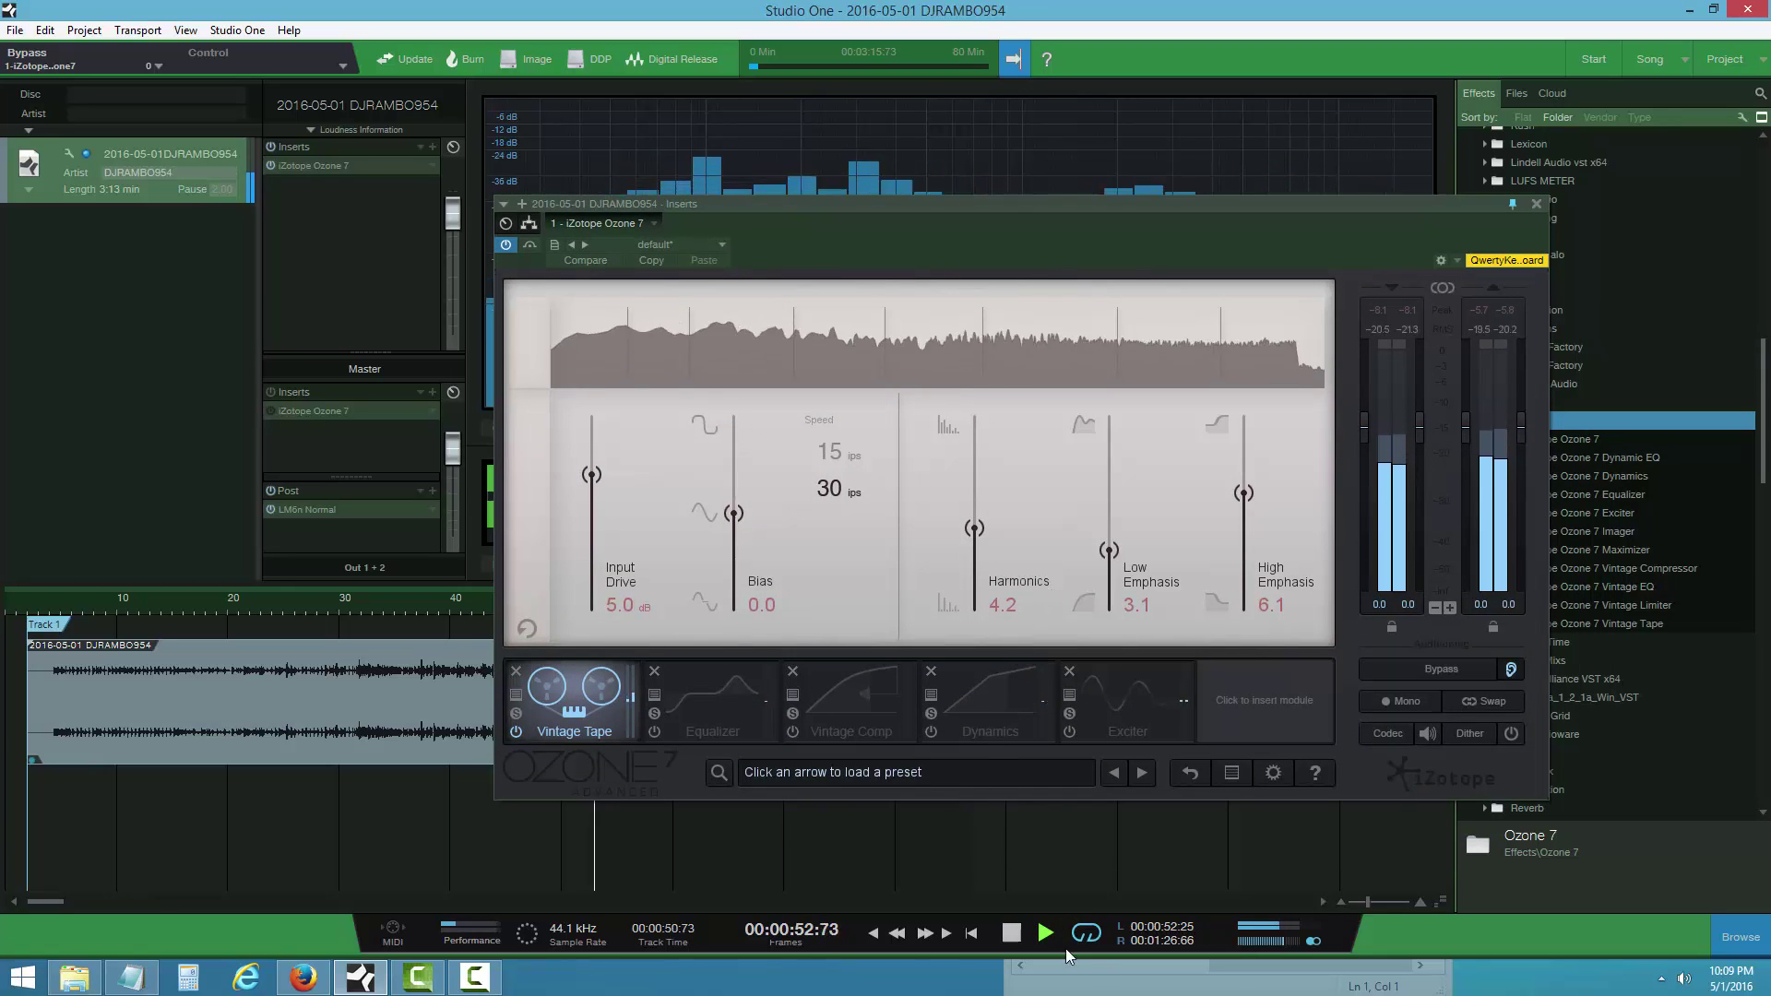
pyautogui.click(1012, 932)
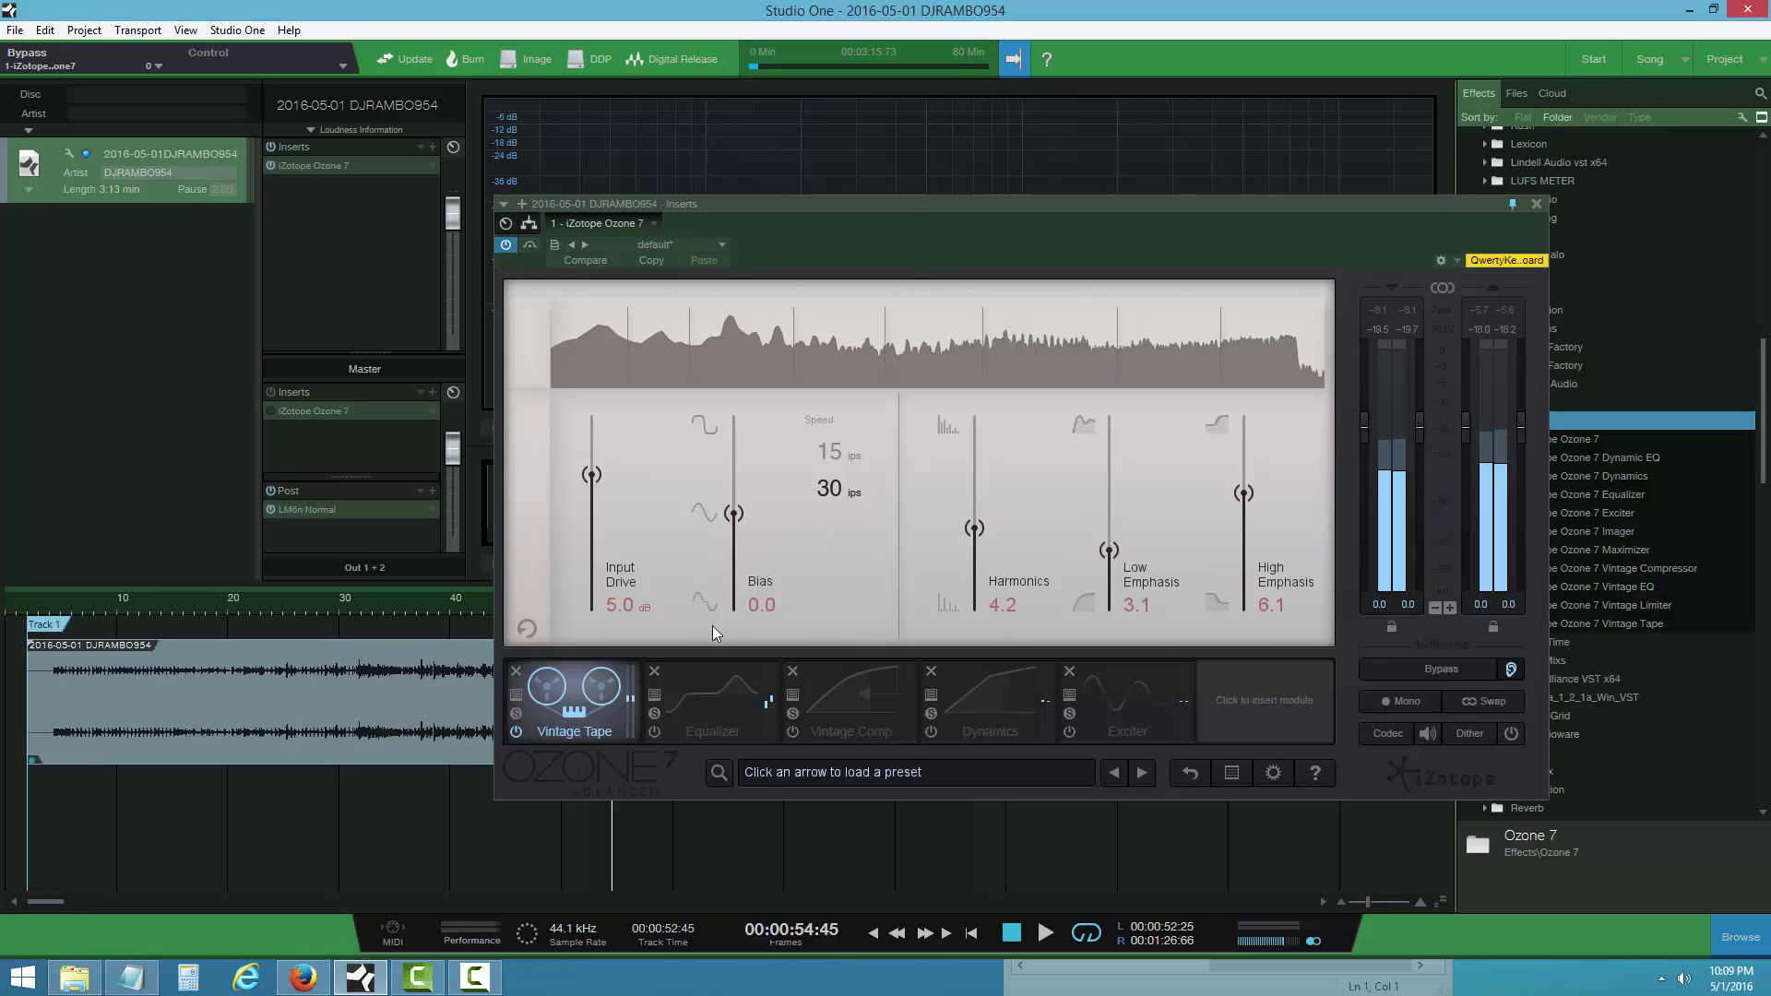
# - Enable the Equalizer module and select band 3 at 561 Hz
pyautogui.click(712, 707)
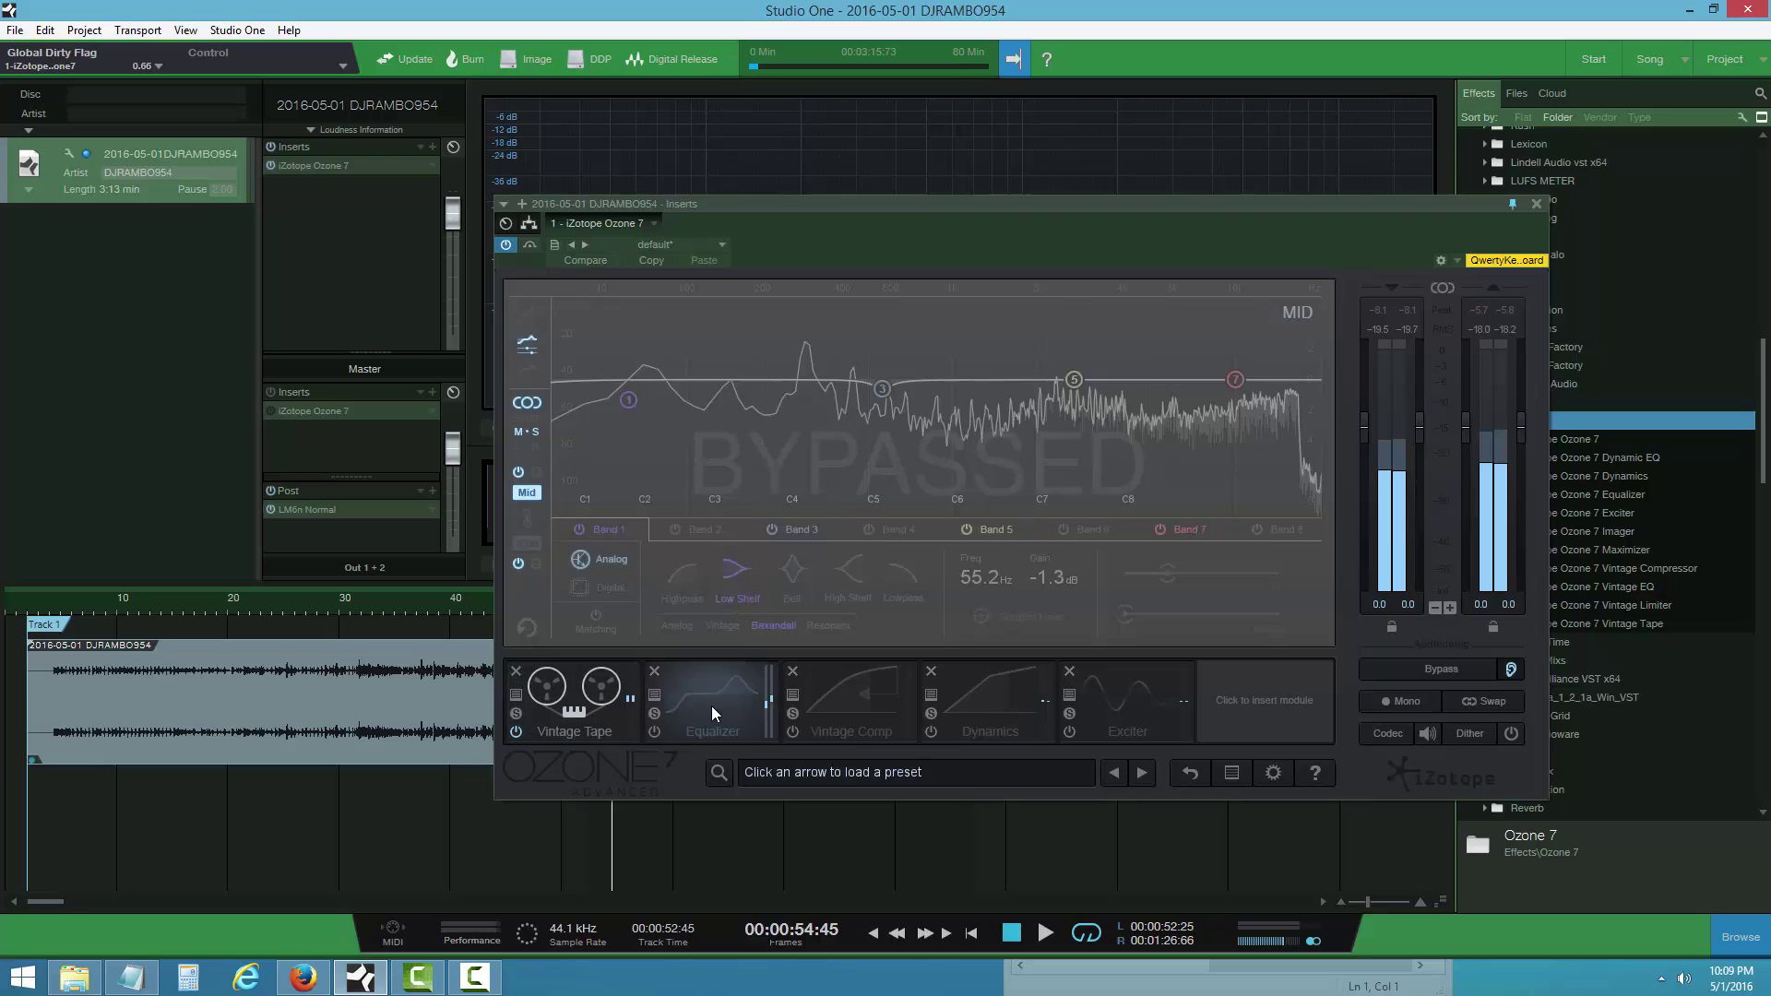
pyautogui.click(653, 733)
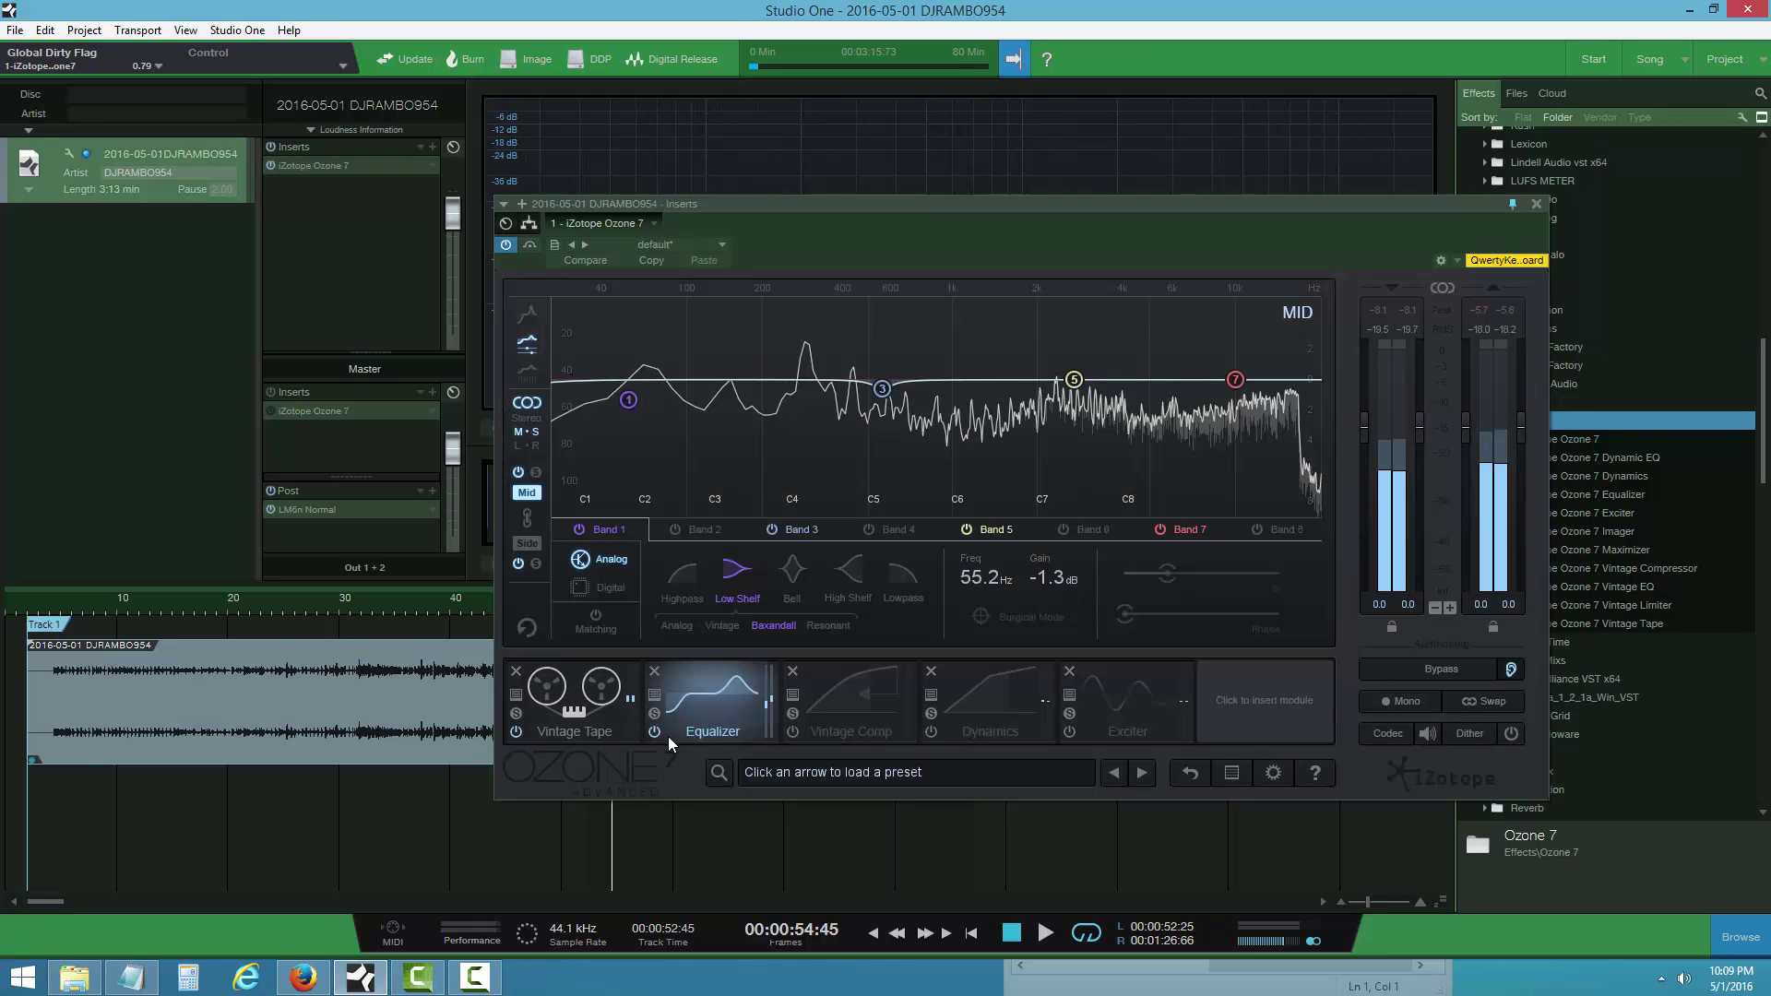
pyautogui.click(882, 388)
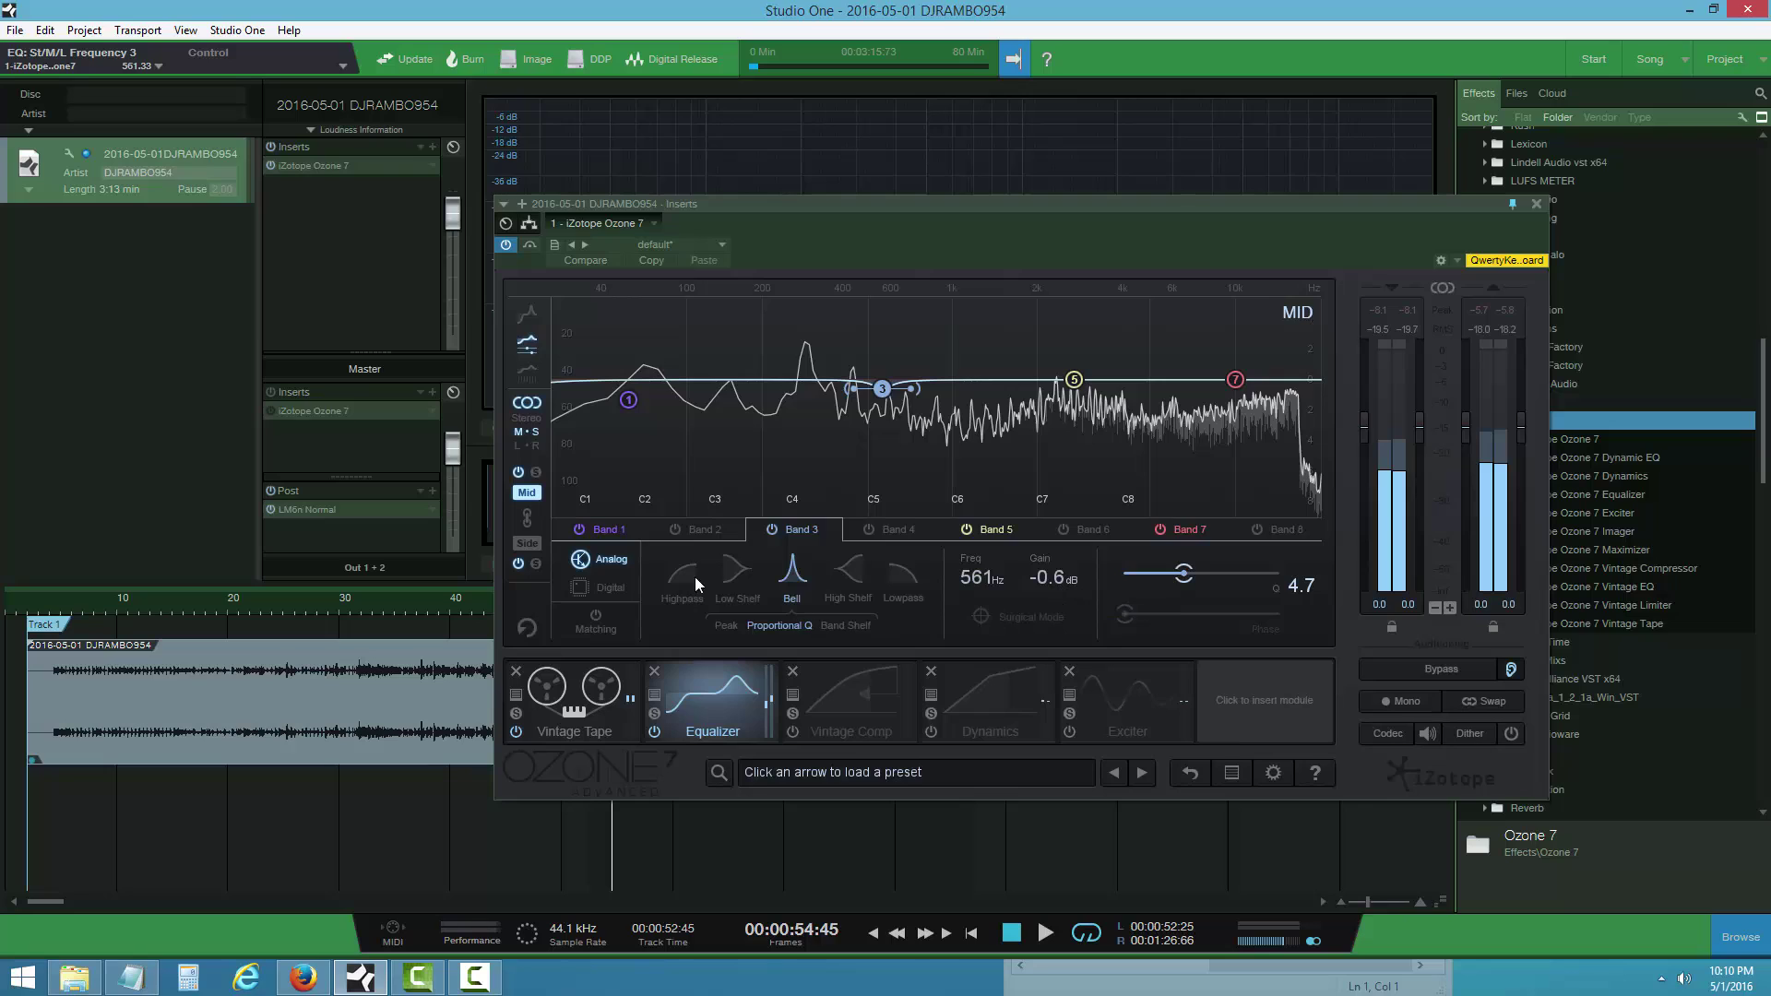
pyautogui.click(735, 567)
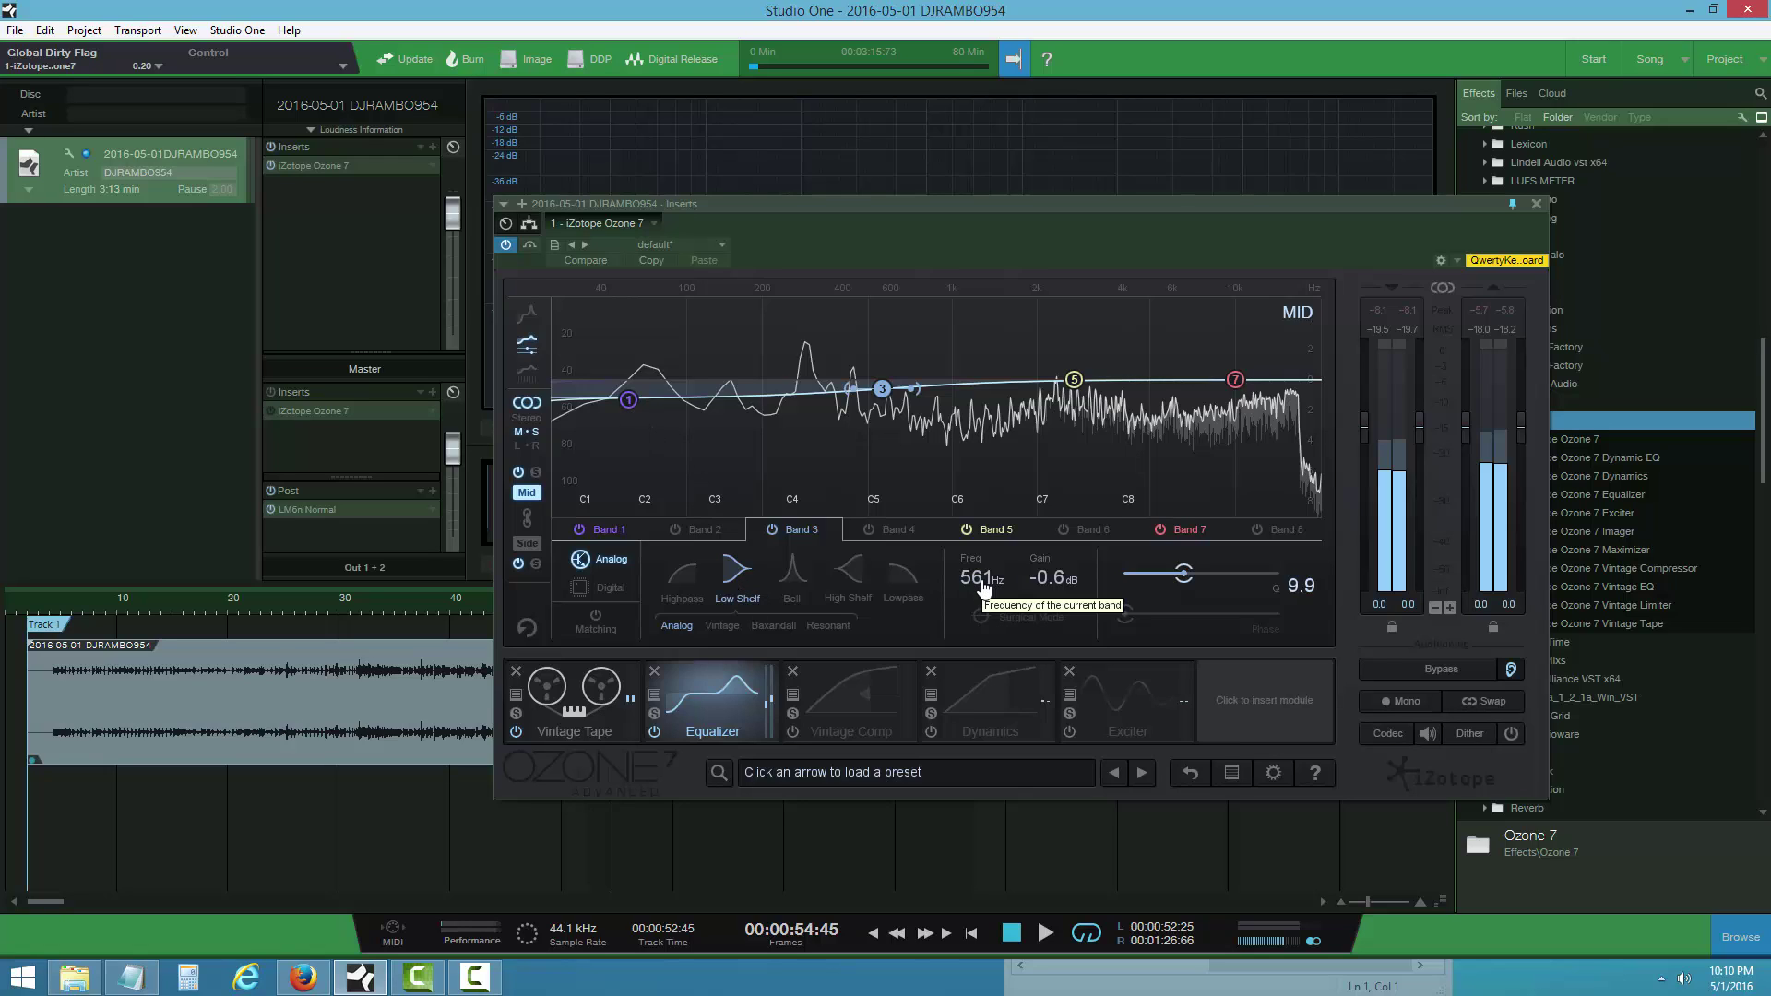
# - Make band 3 a 561 Hz Bell at -0.6 dB, Q 4.7, after reviewing bands 1, 5 and 7
pyautogui.click(605, 532)
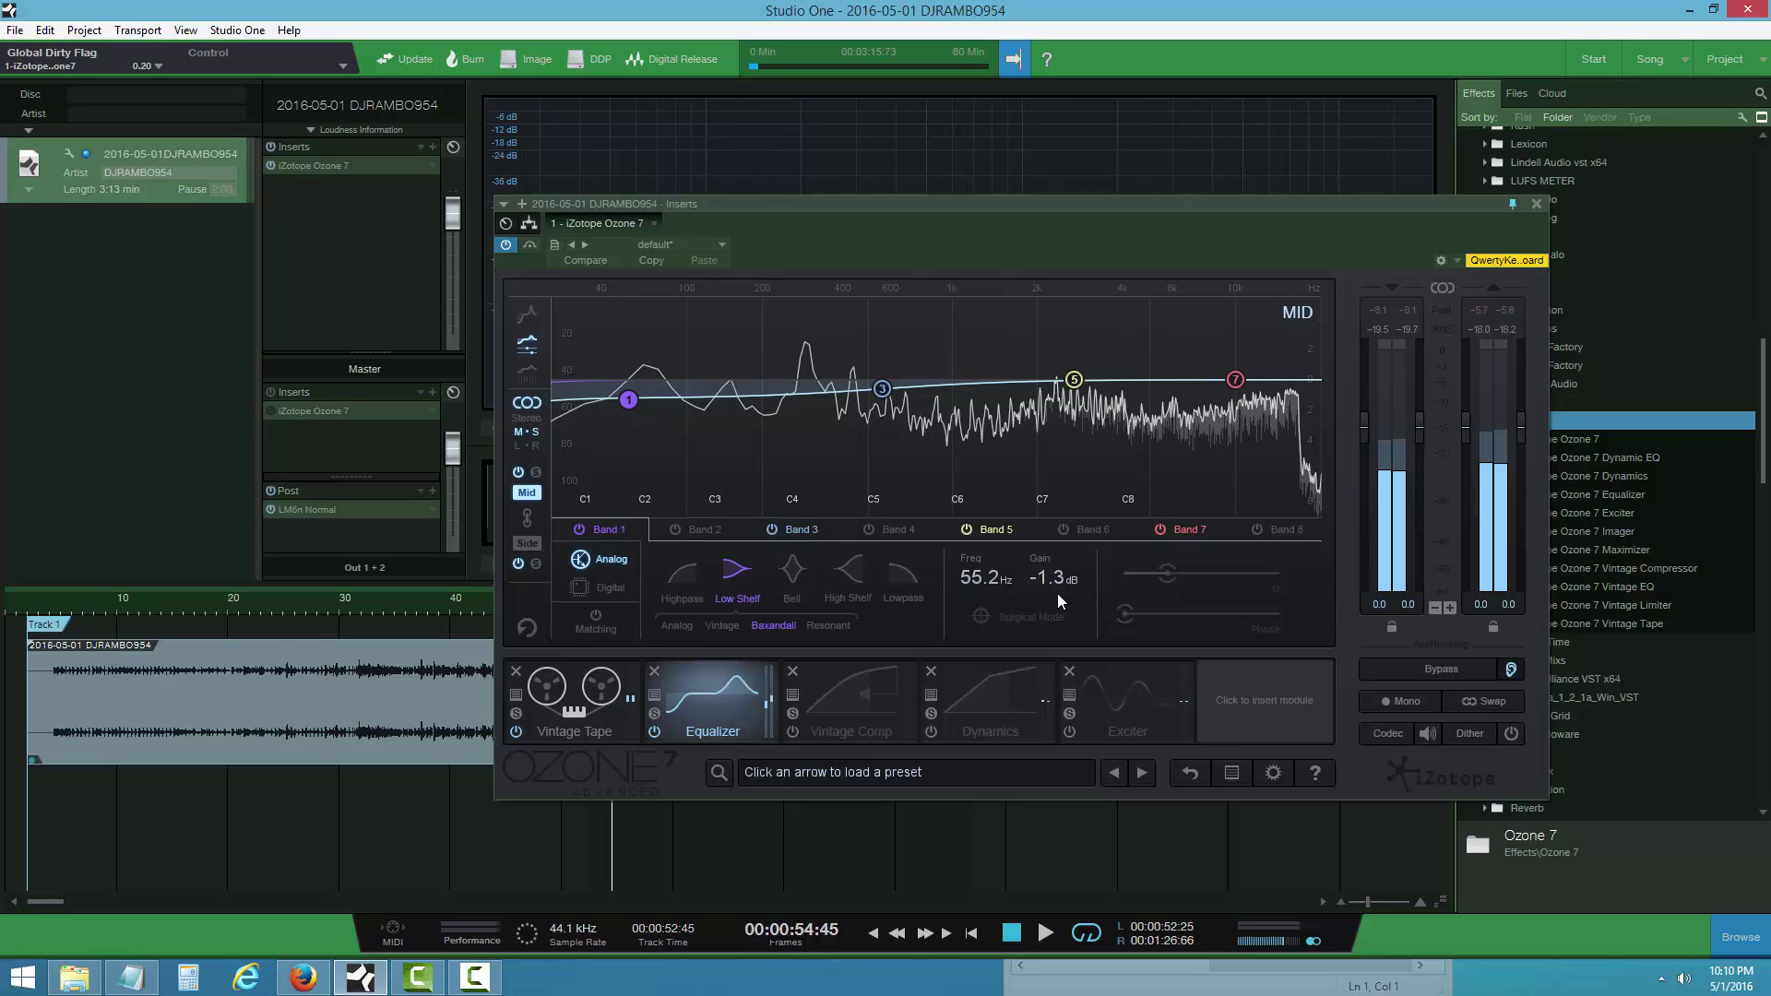
pyautogui.click(881, 391)
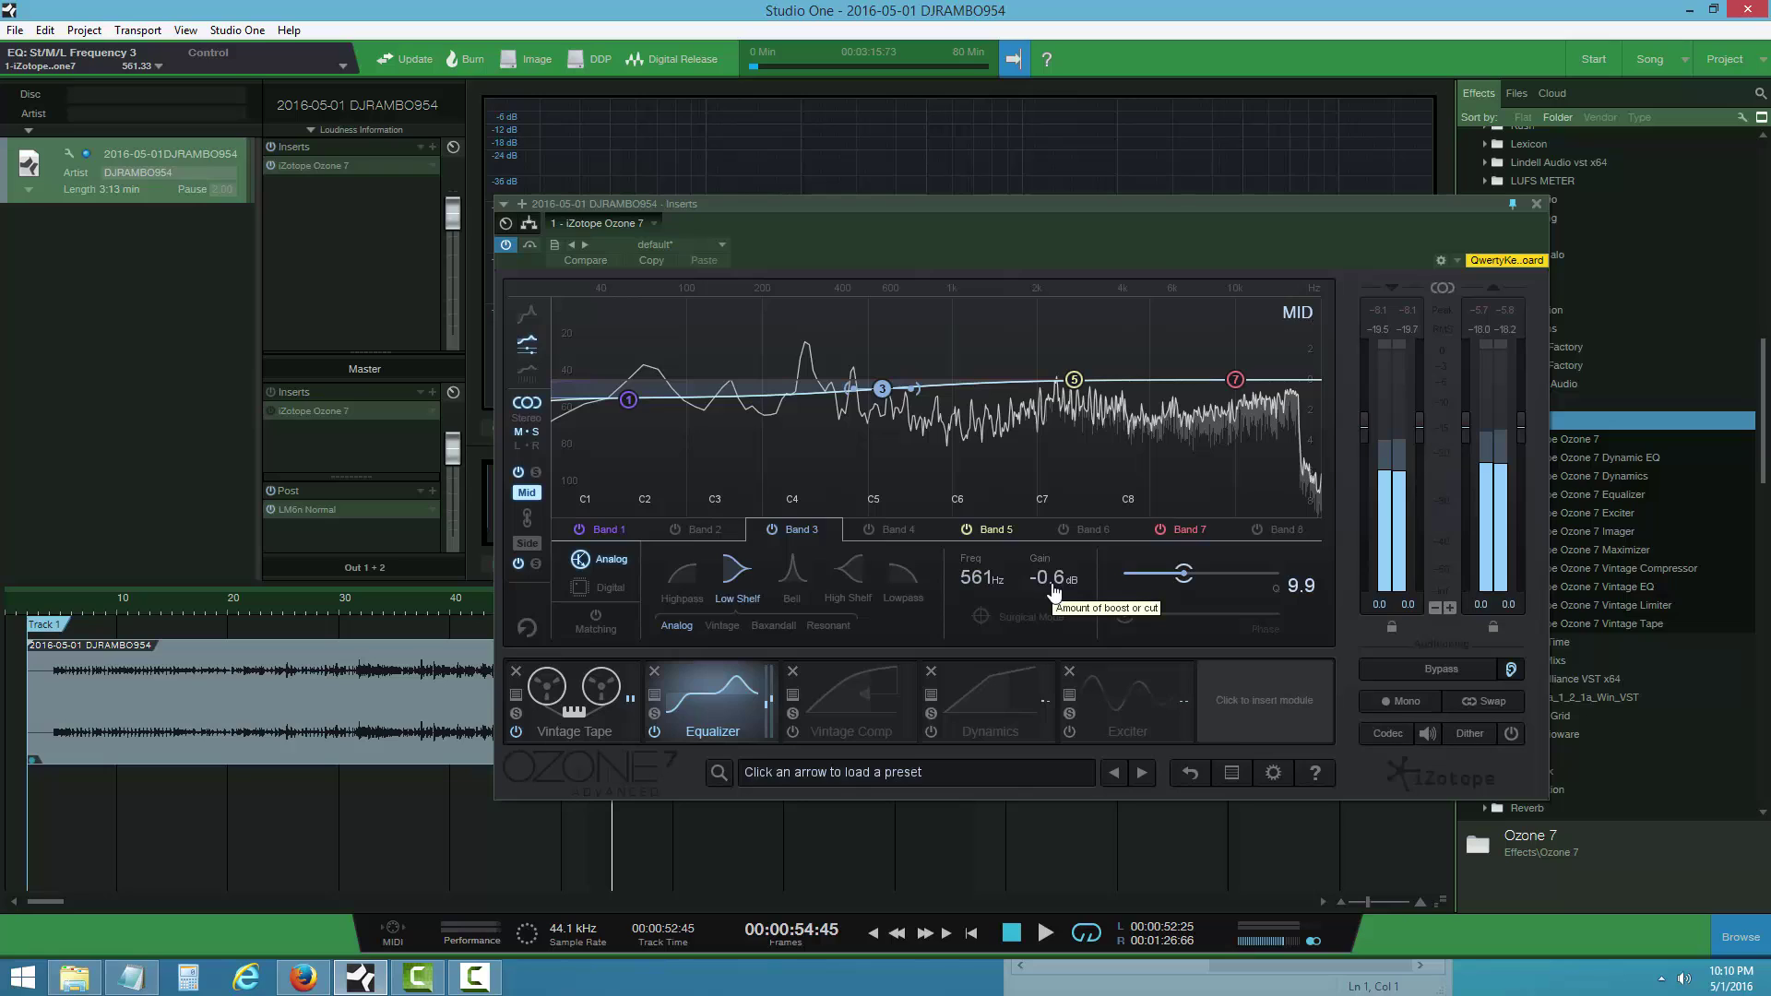
pyautogui.click(608, 530)
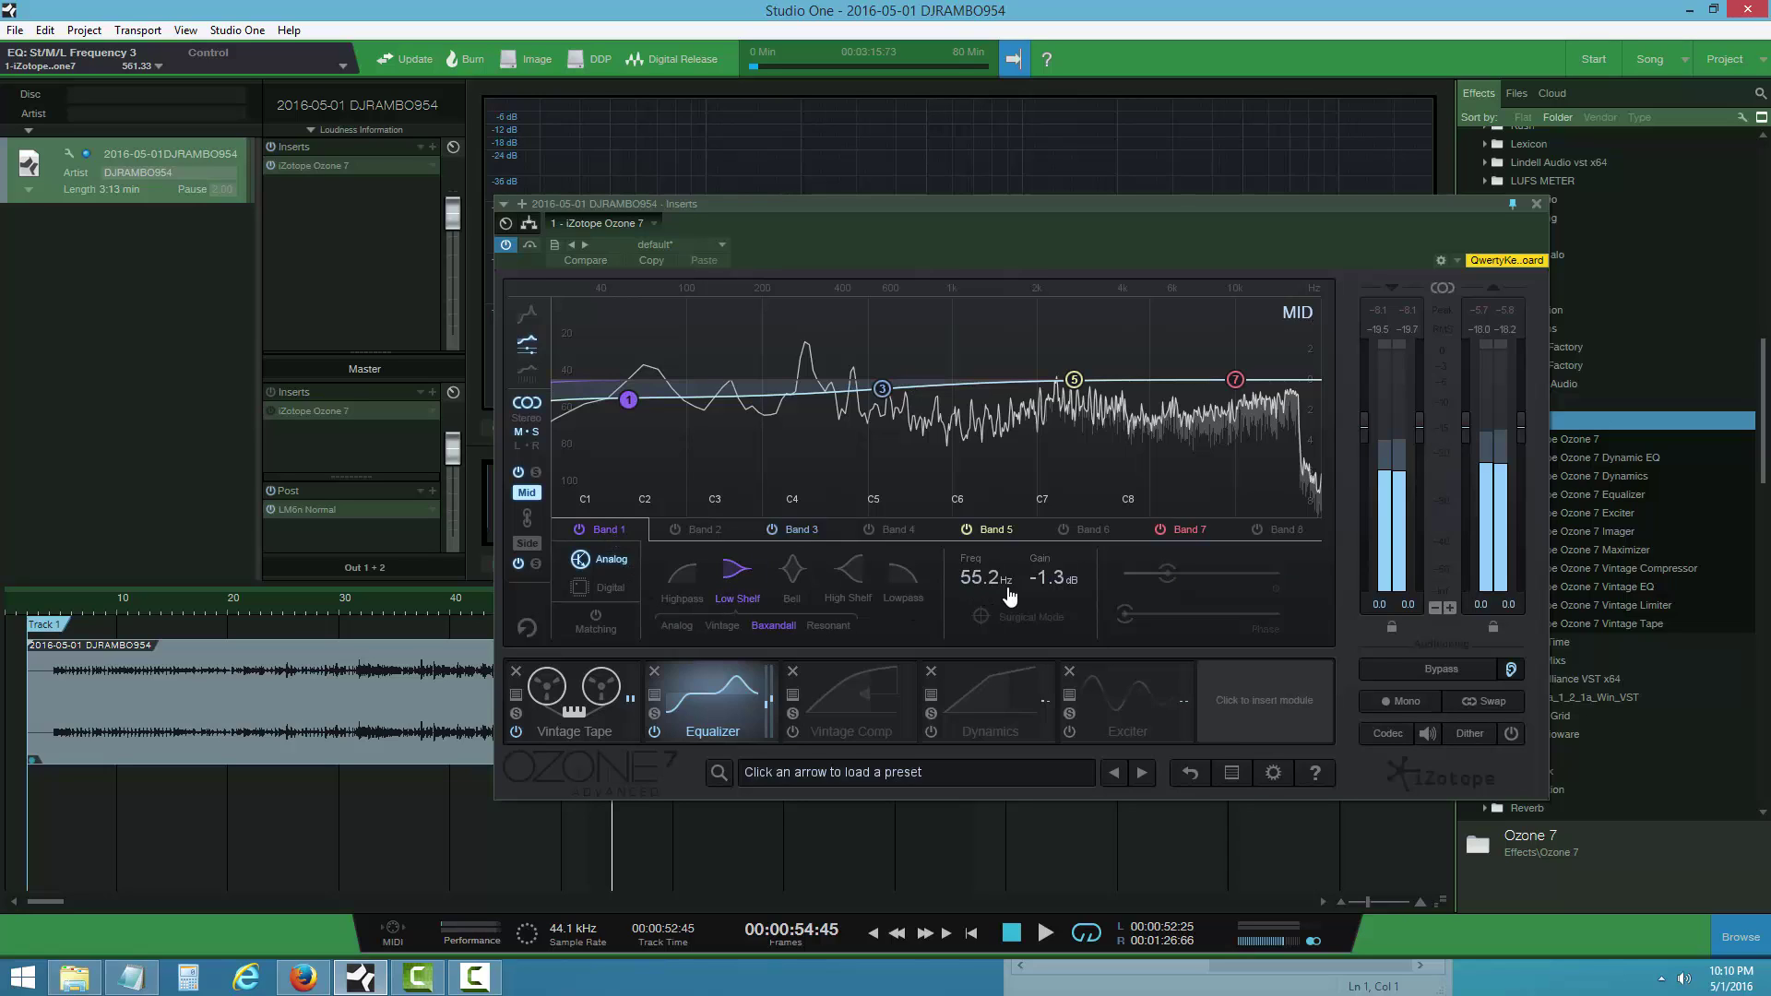
pyautogui.click(882, 392)
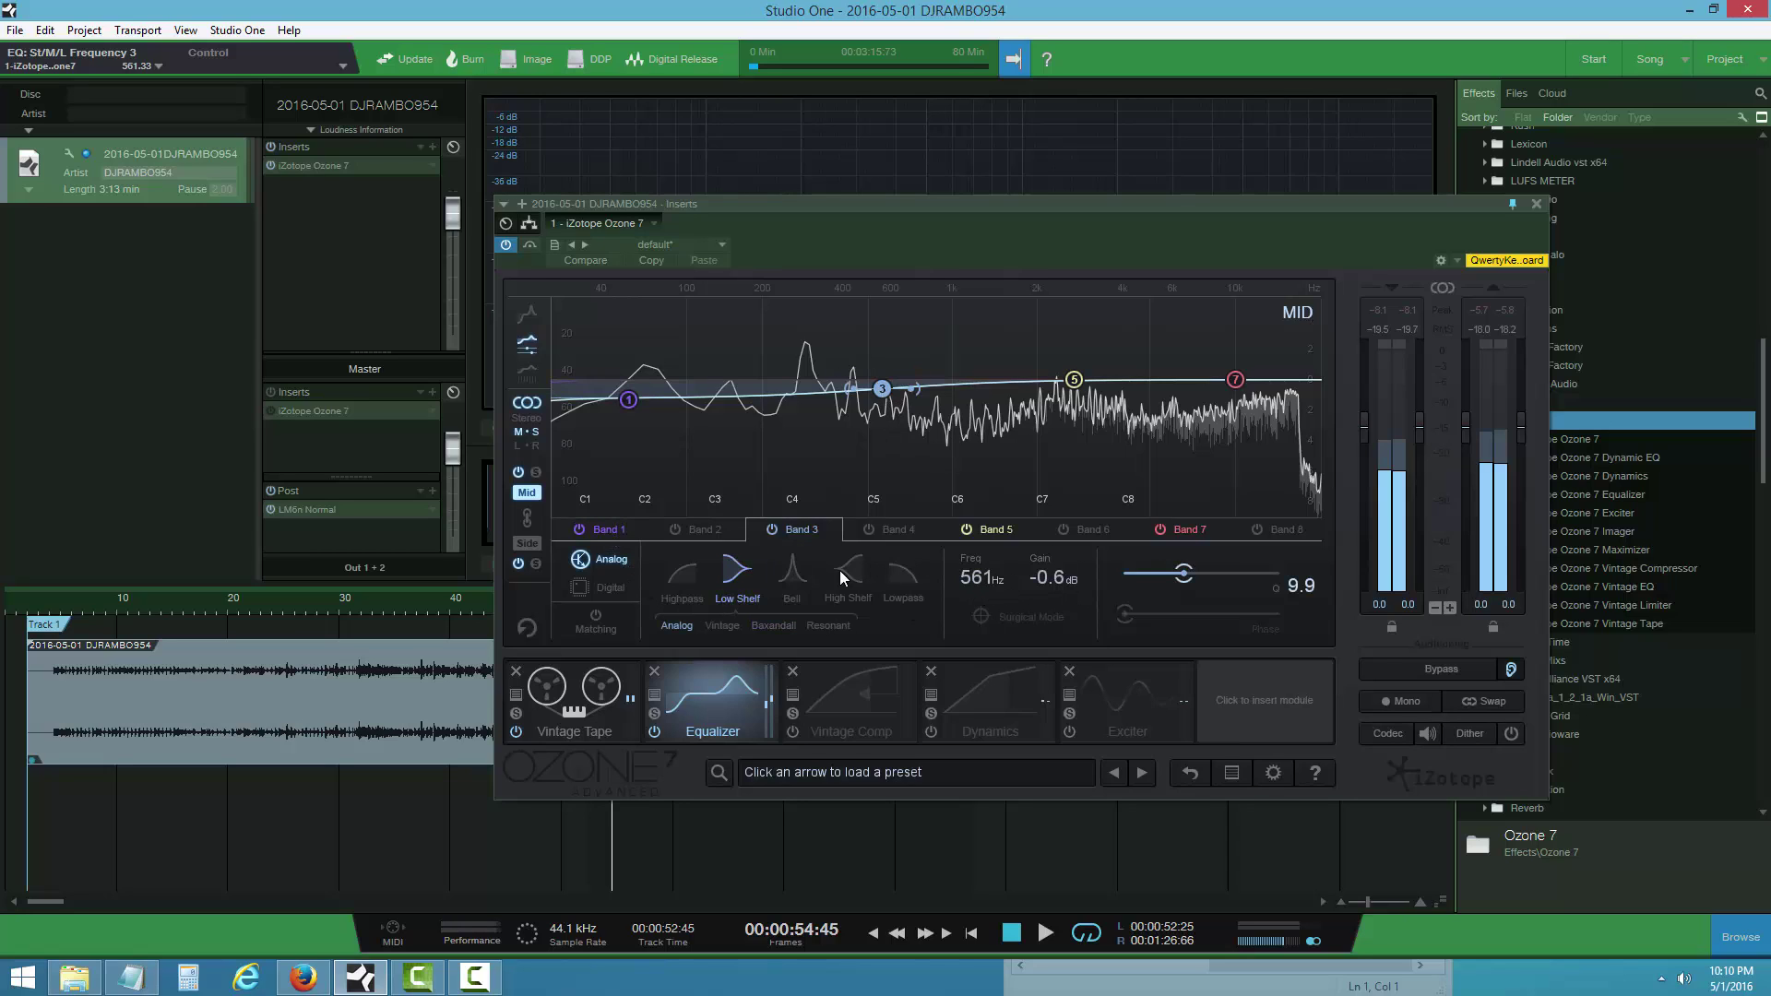
pyautogui.click(792, 573)
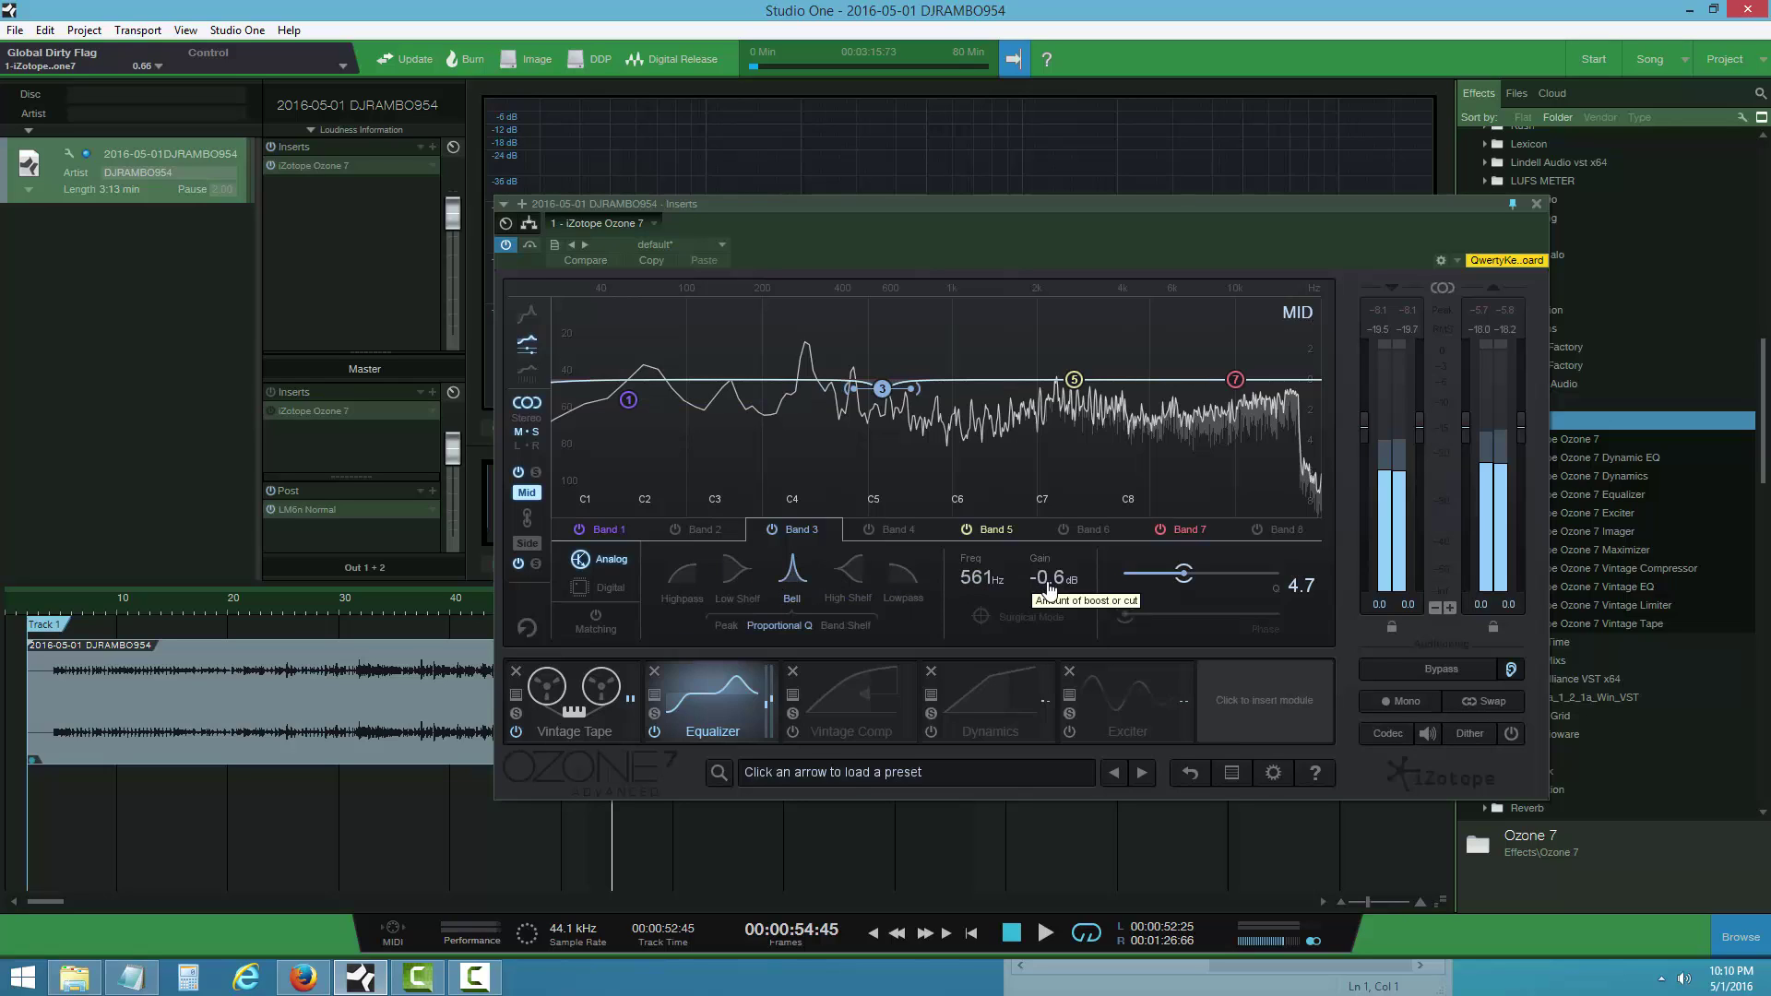
pyautogui.click(985, 529)
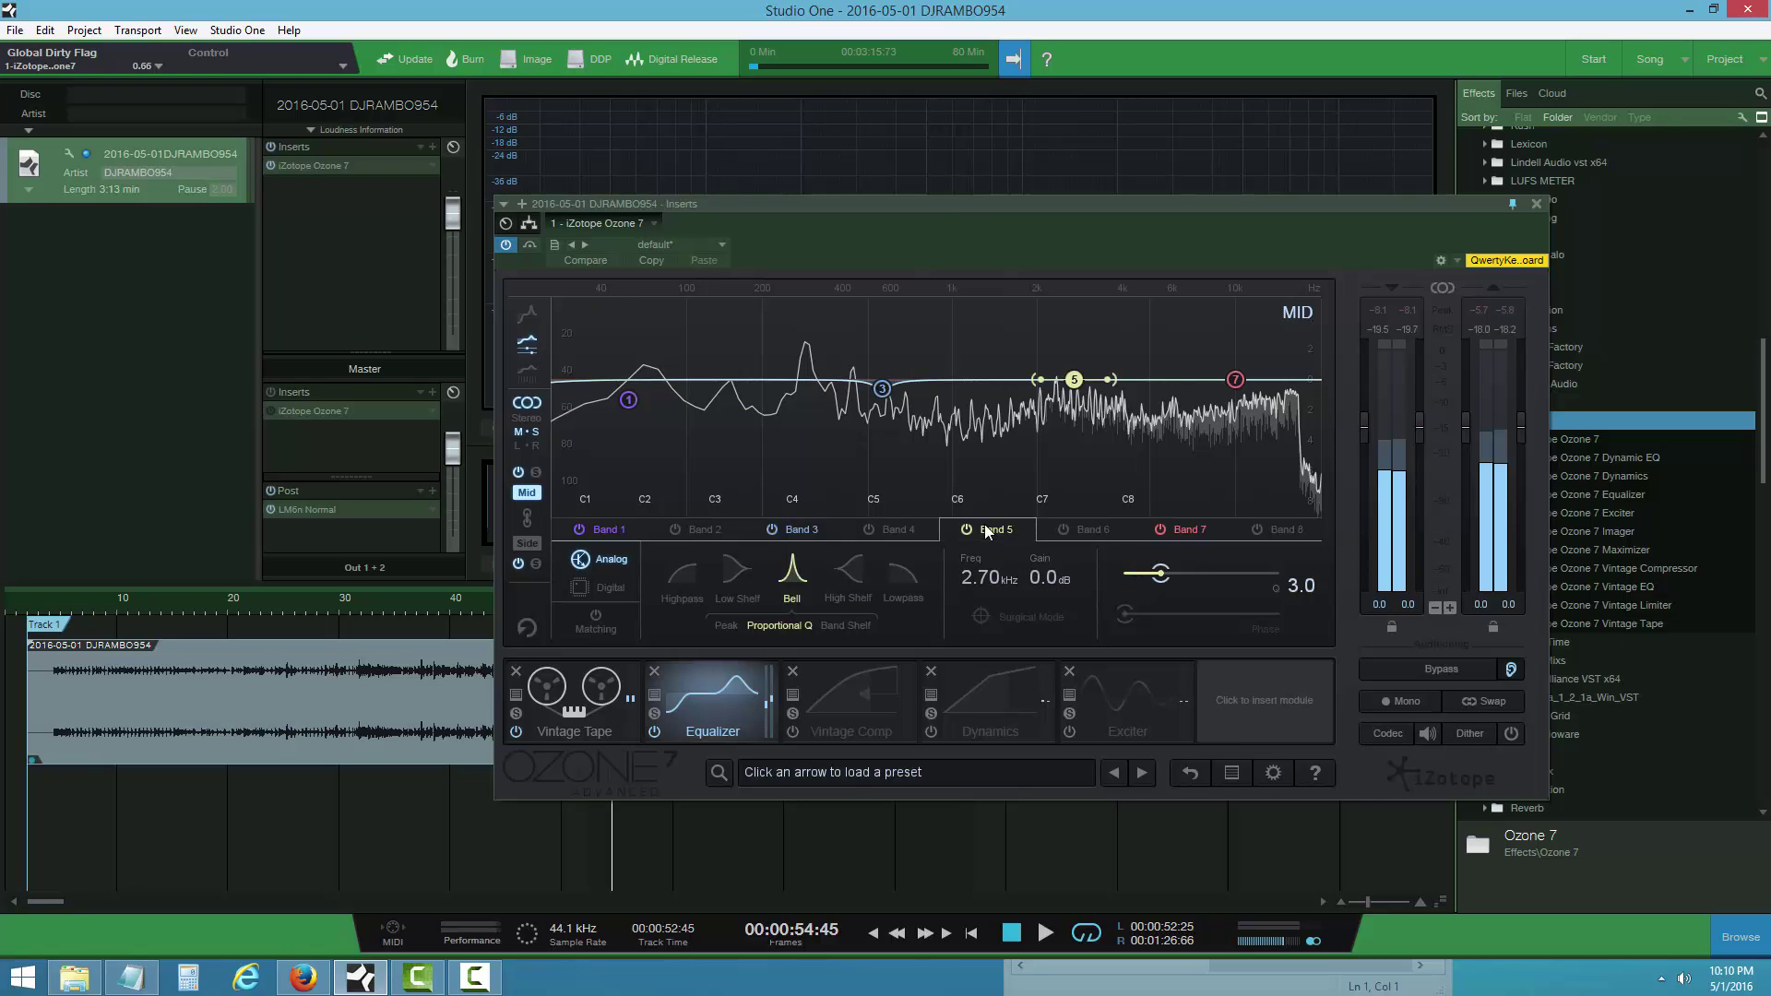
pyautogui.click(1190, 529)
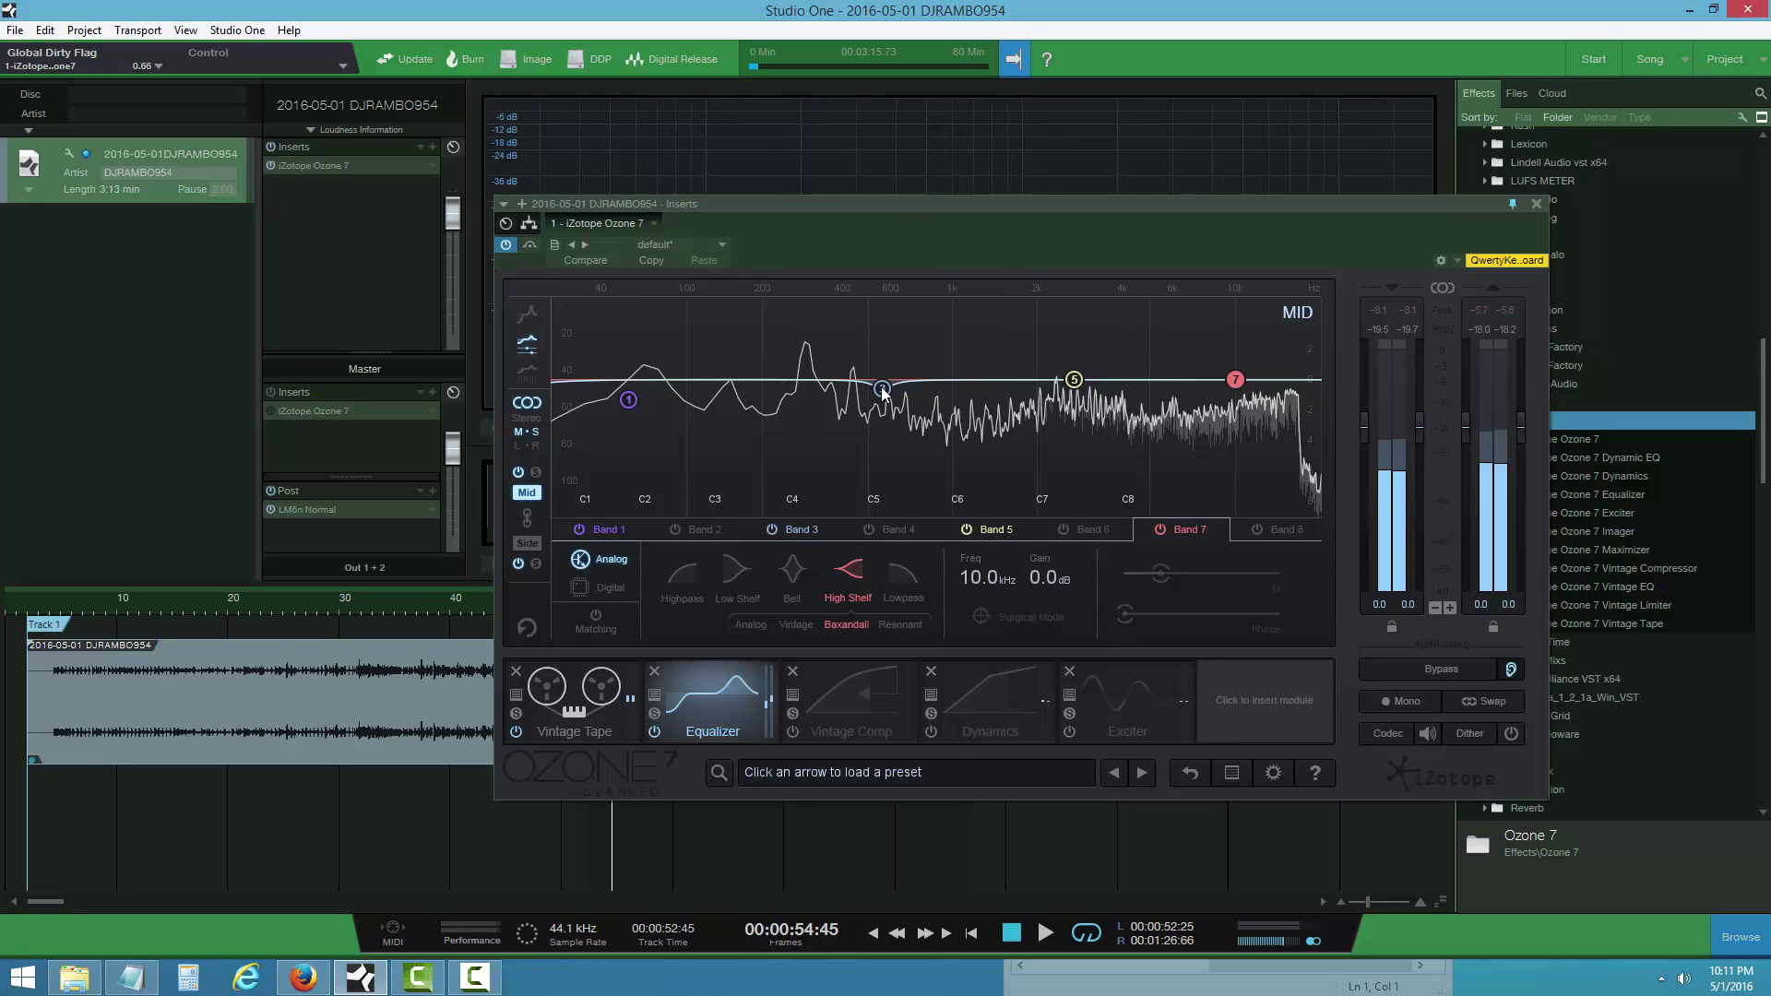
pyautogui.click(799, 533)
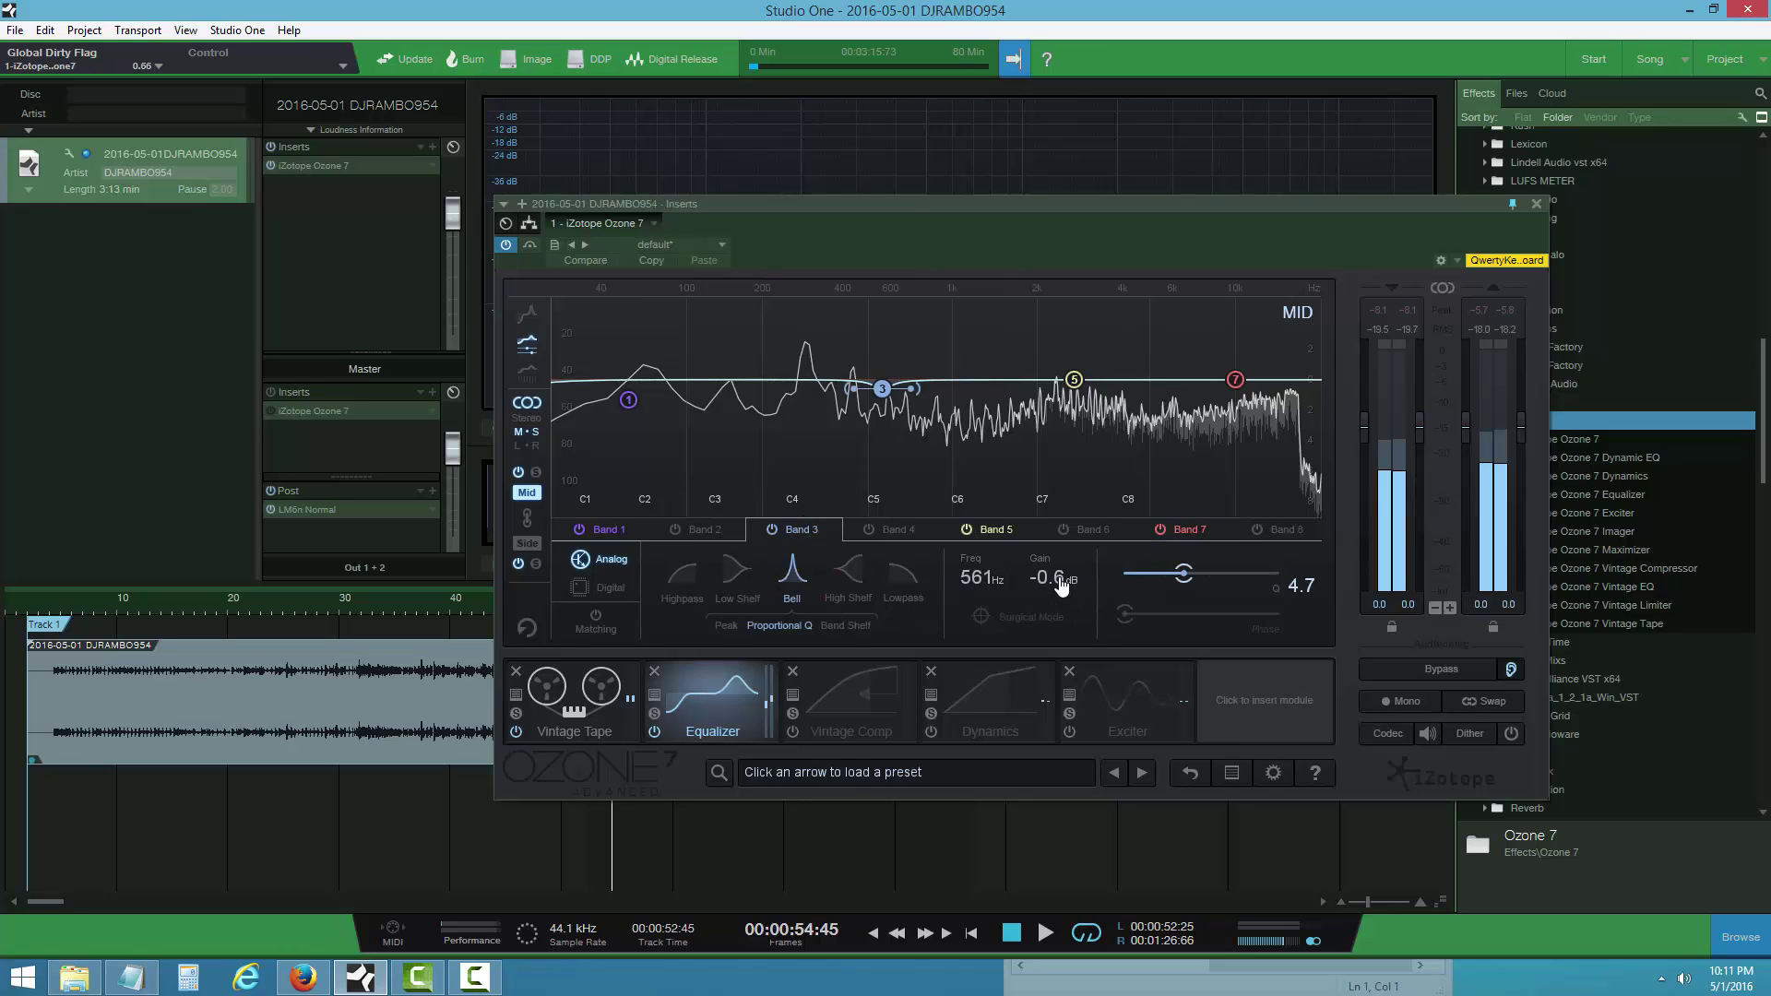
# - Audition the Side-channel EQ with its 282 Hz highpass, then show the Vintage Comp module
pyautogui.click(527, 543)
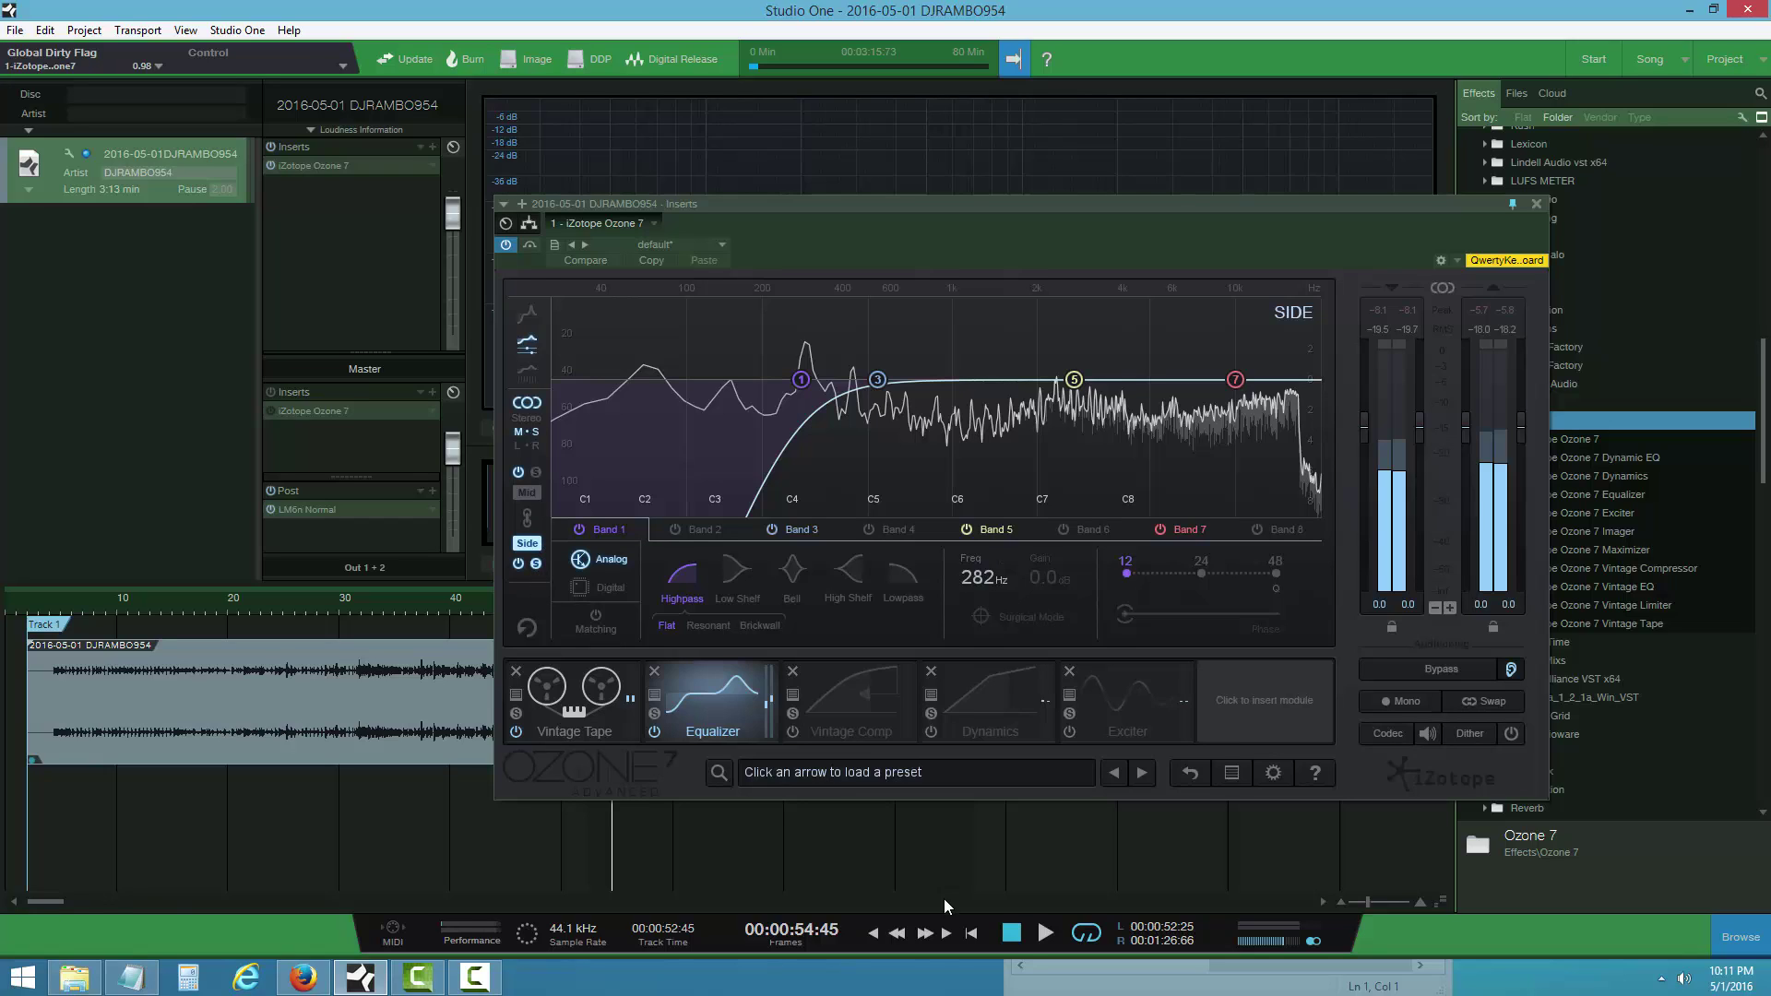
pyautogui.click(1040, 935)
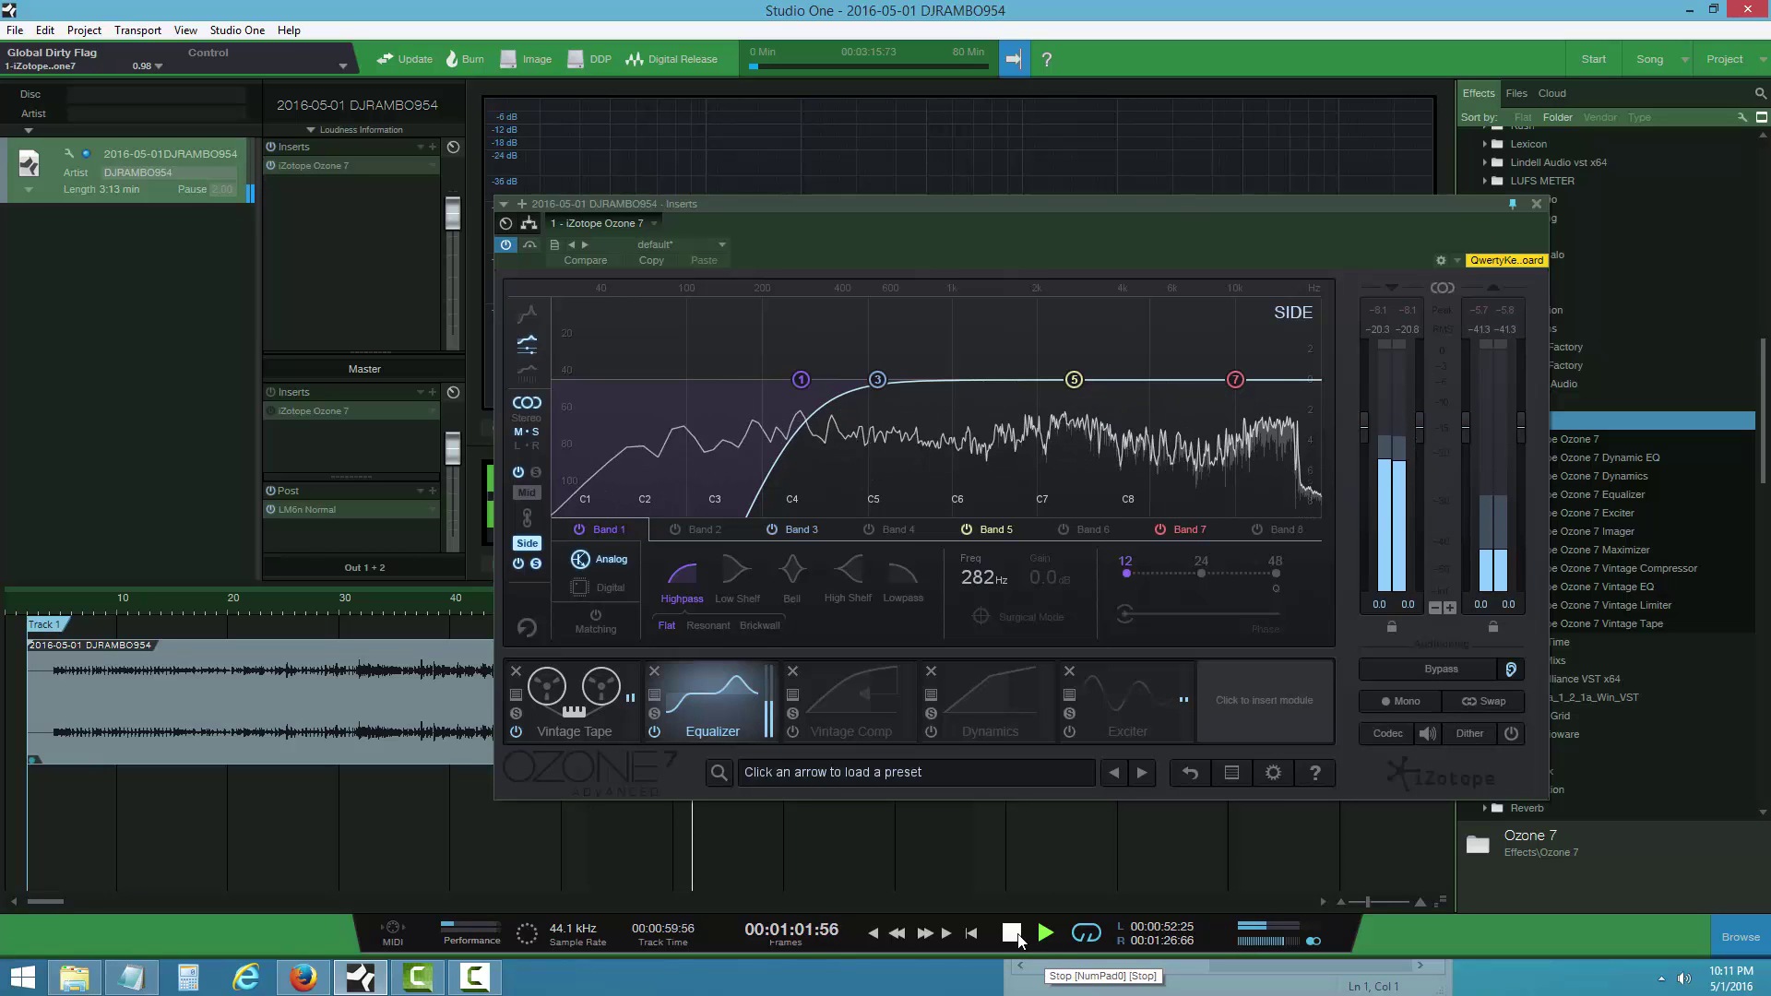
pyautogui.click(1012, 933)
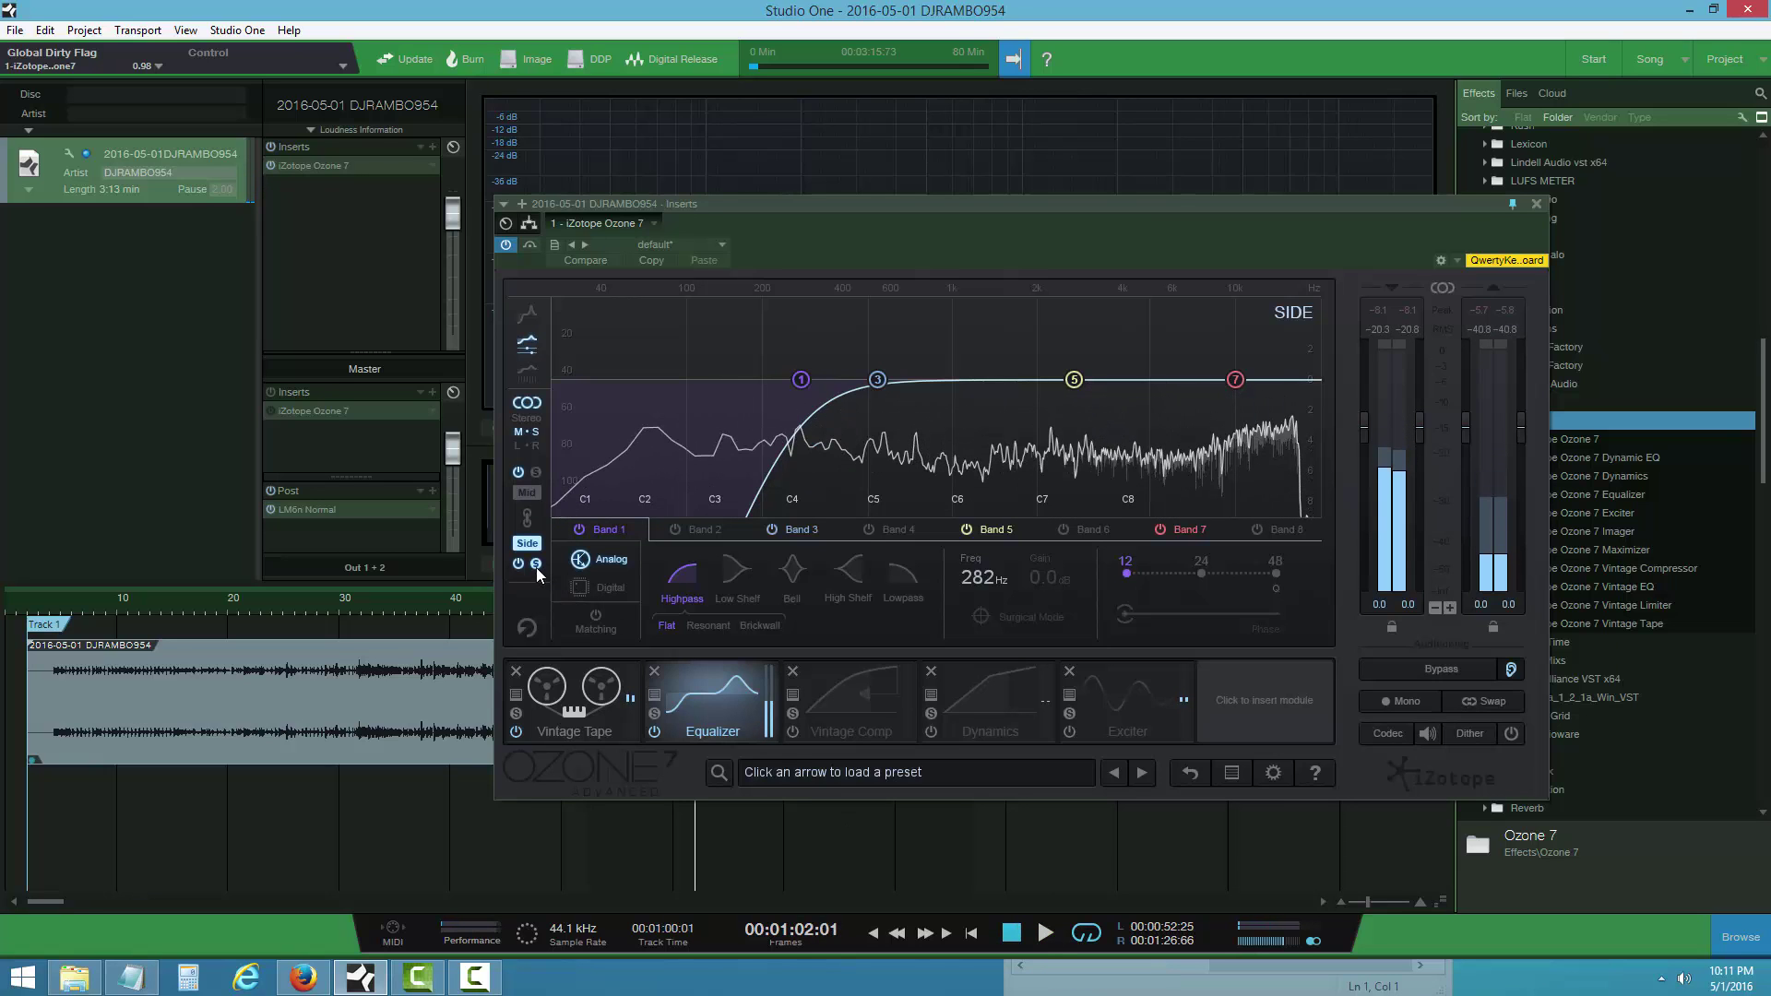
pyautogui.click(834, 714)
# - Switch on Vintage Comp (-21.3 dB threshold, 2.4:1 ratio) and audition it twice
pyautogui.click(792, 733)
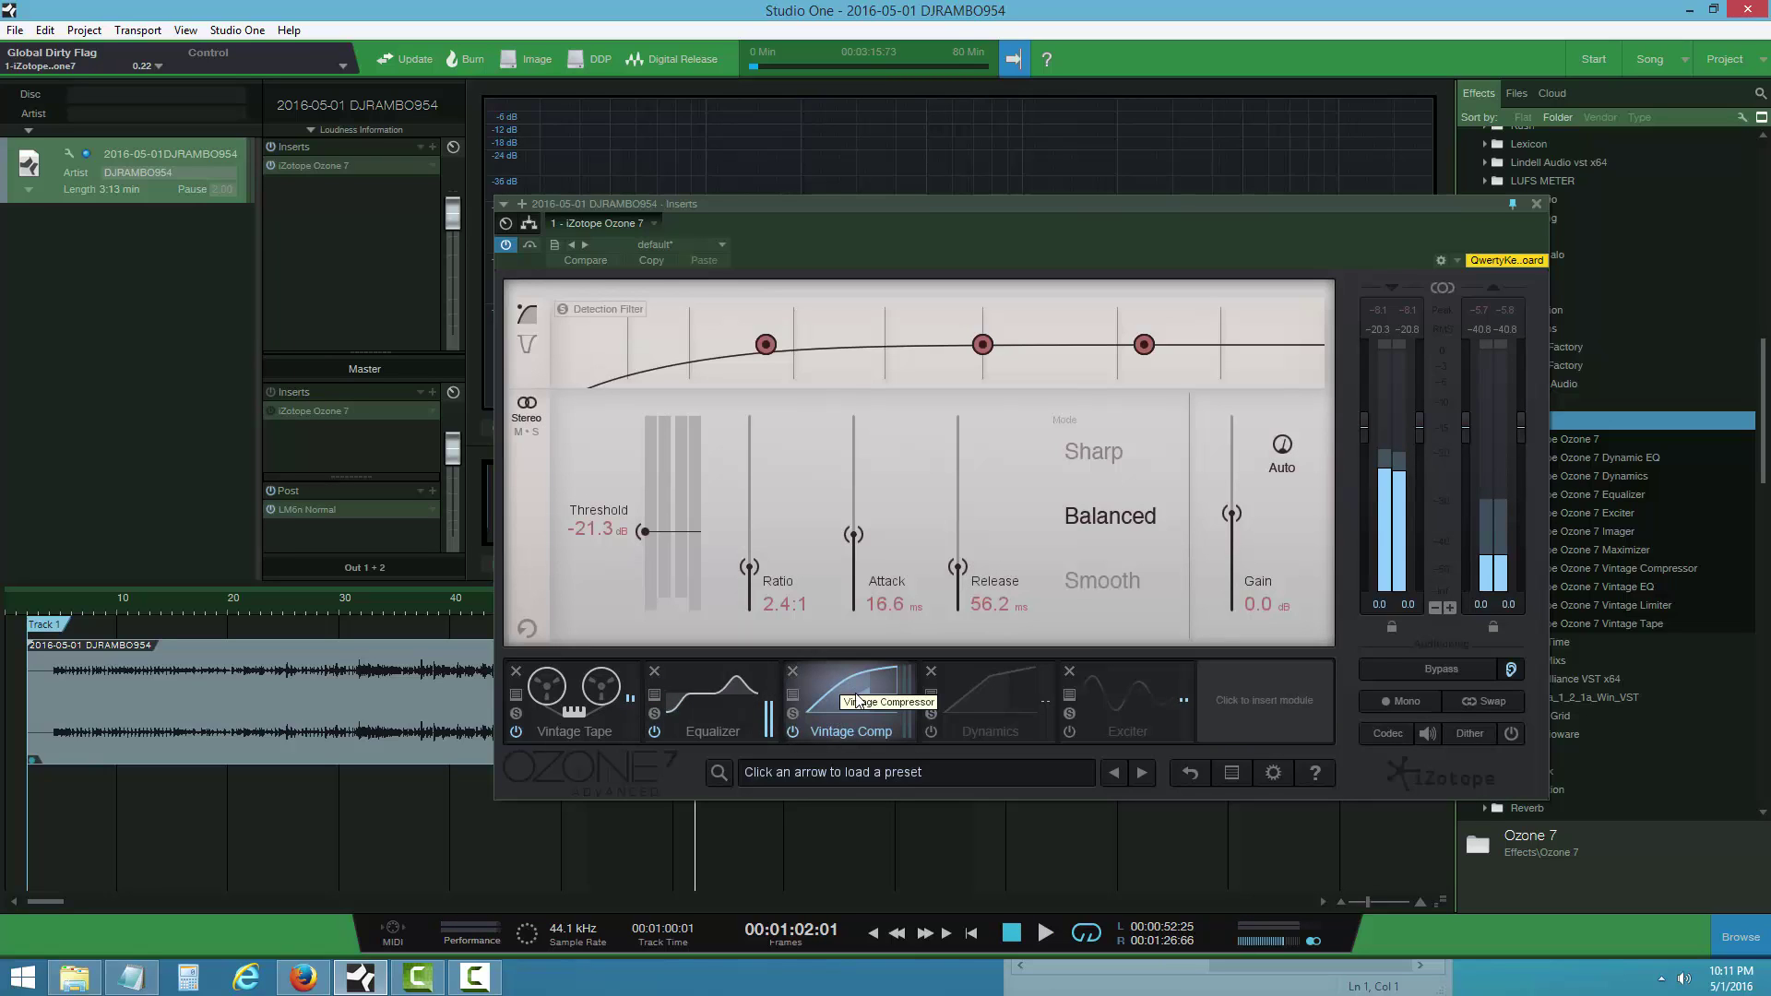
pyautogui.click(1046, 933)
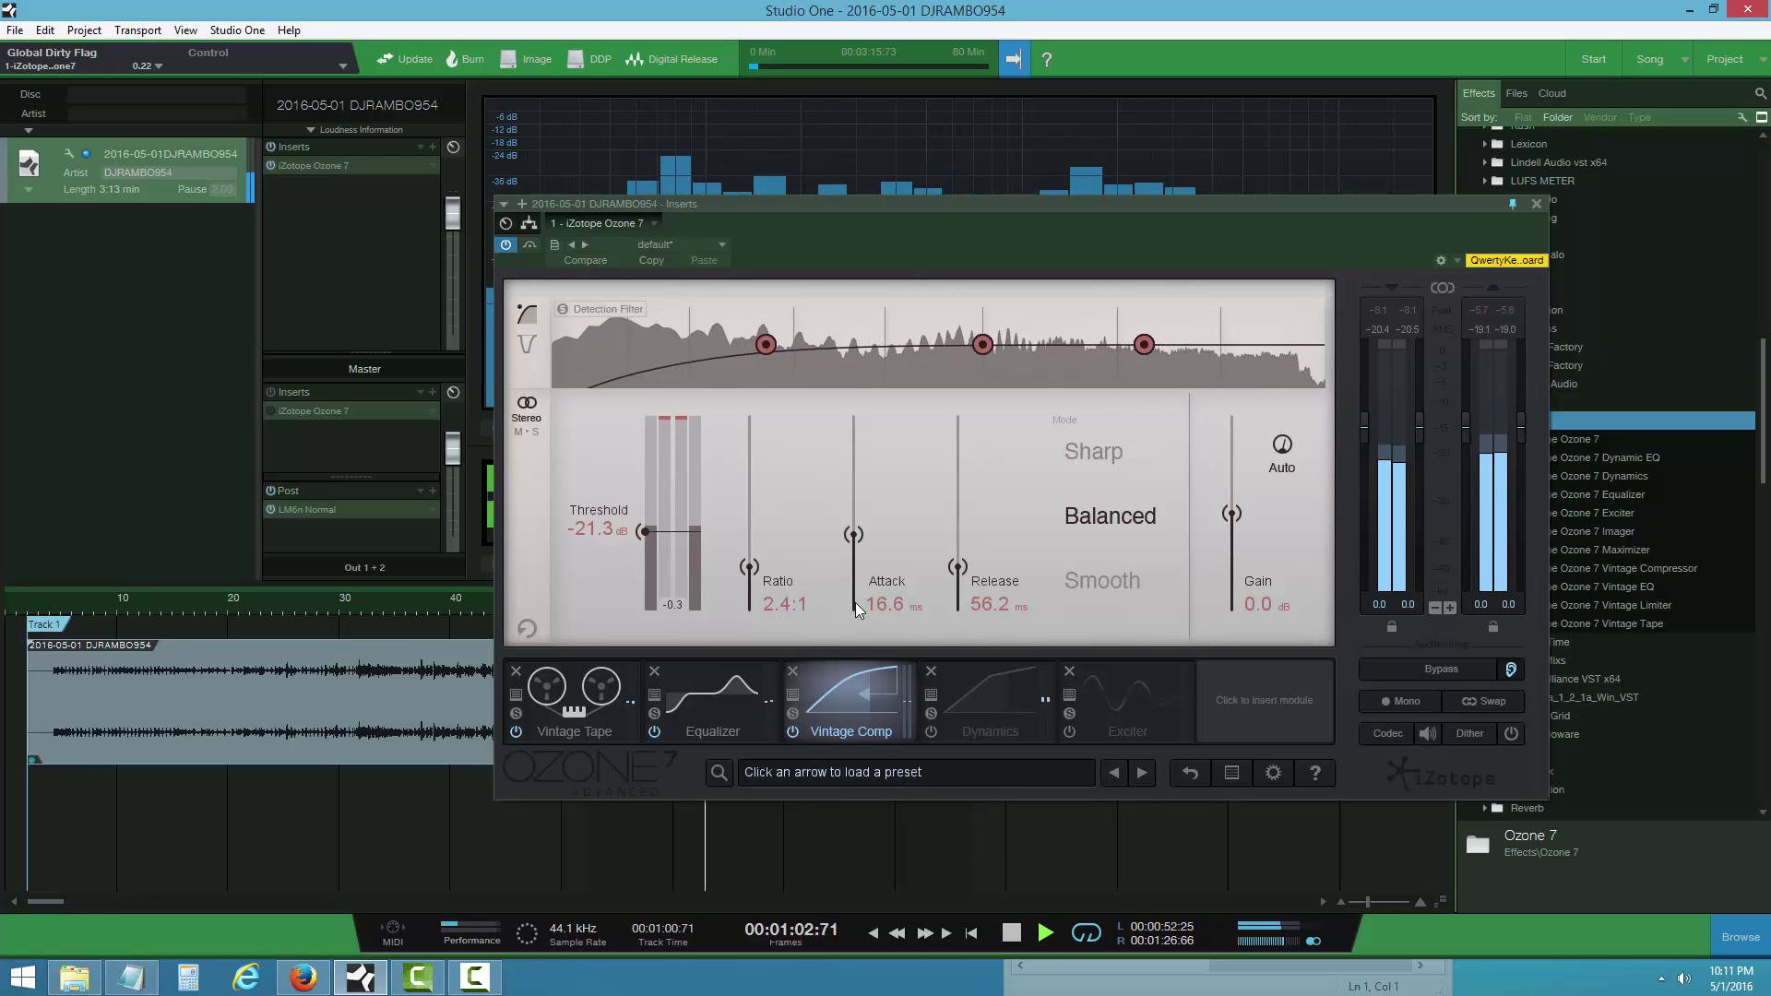
pyautogui.click(1012, 933)
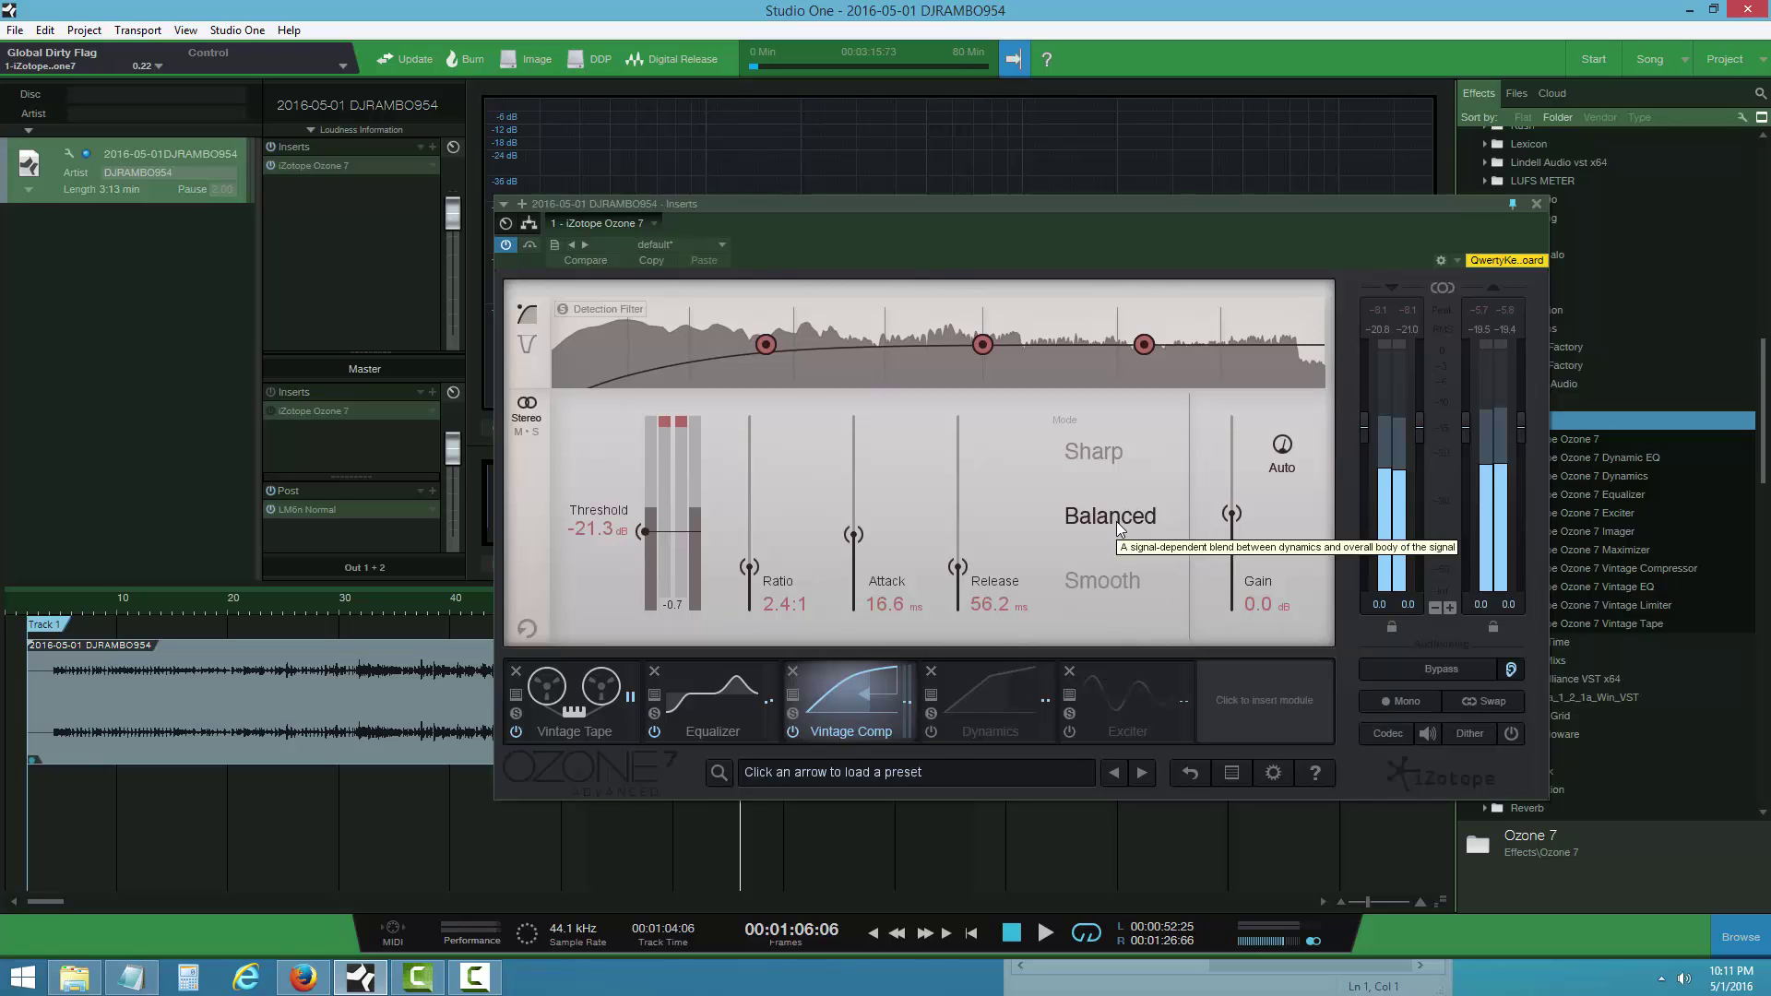
pyautogui.moveTo(758, 359)
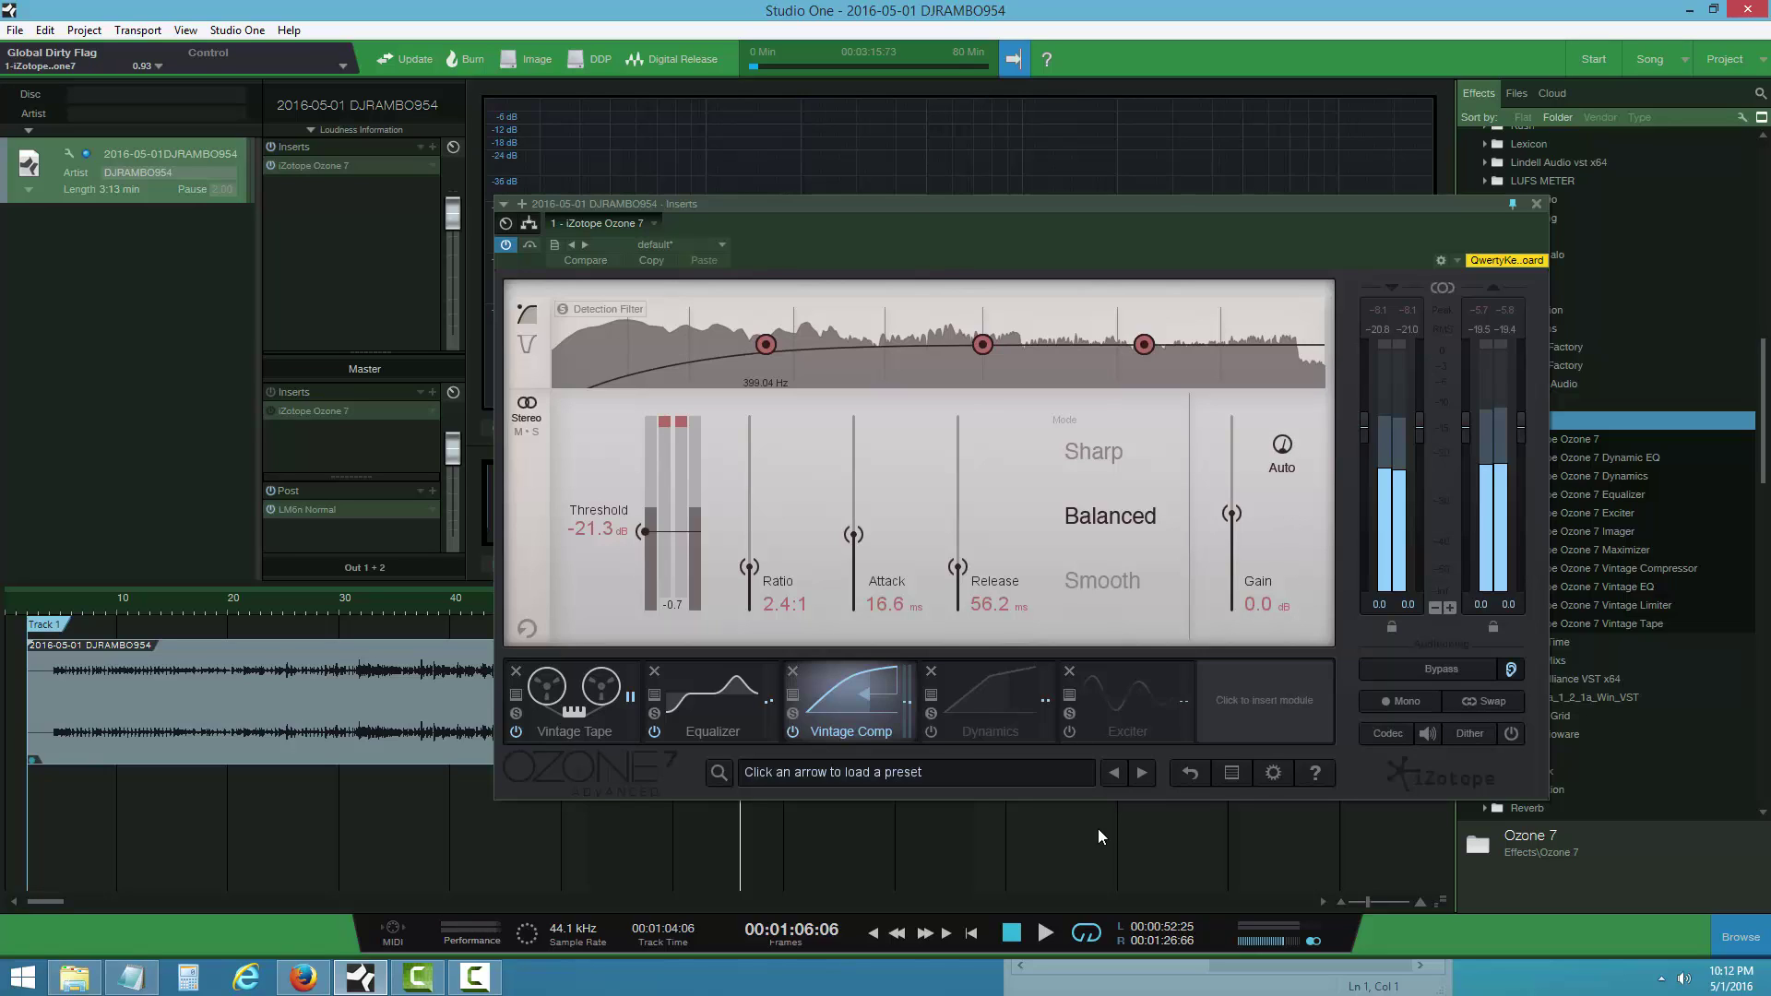
pyautogui.click(1044, 934)
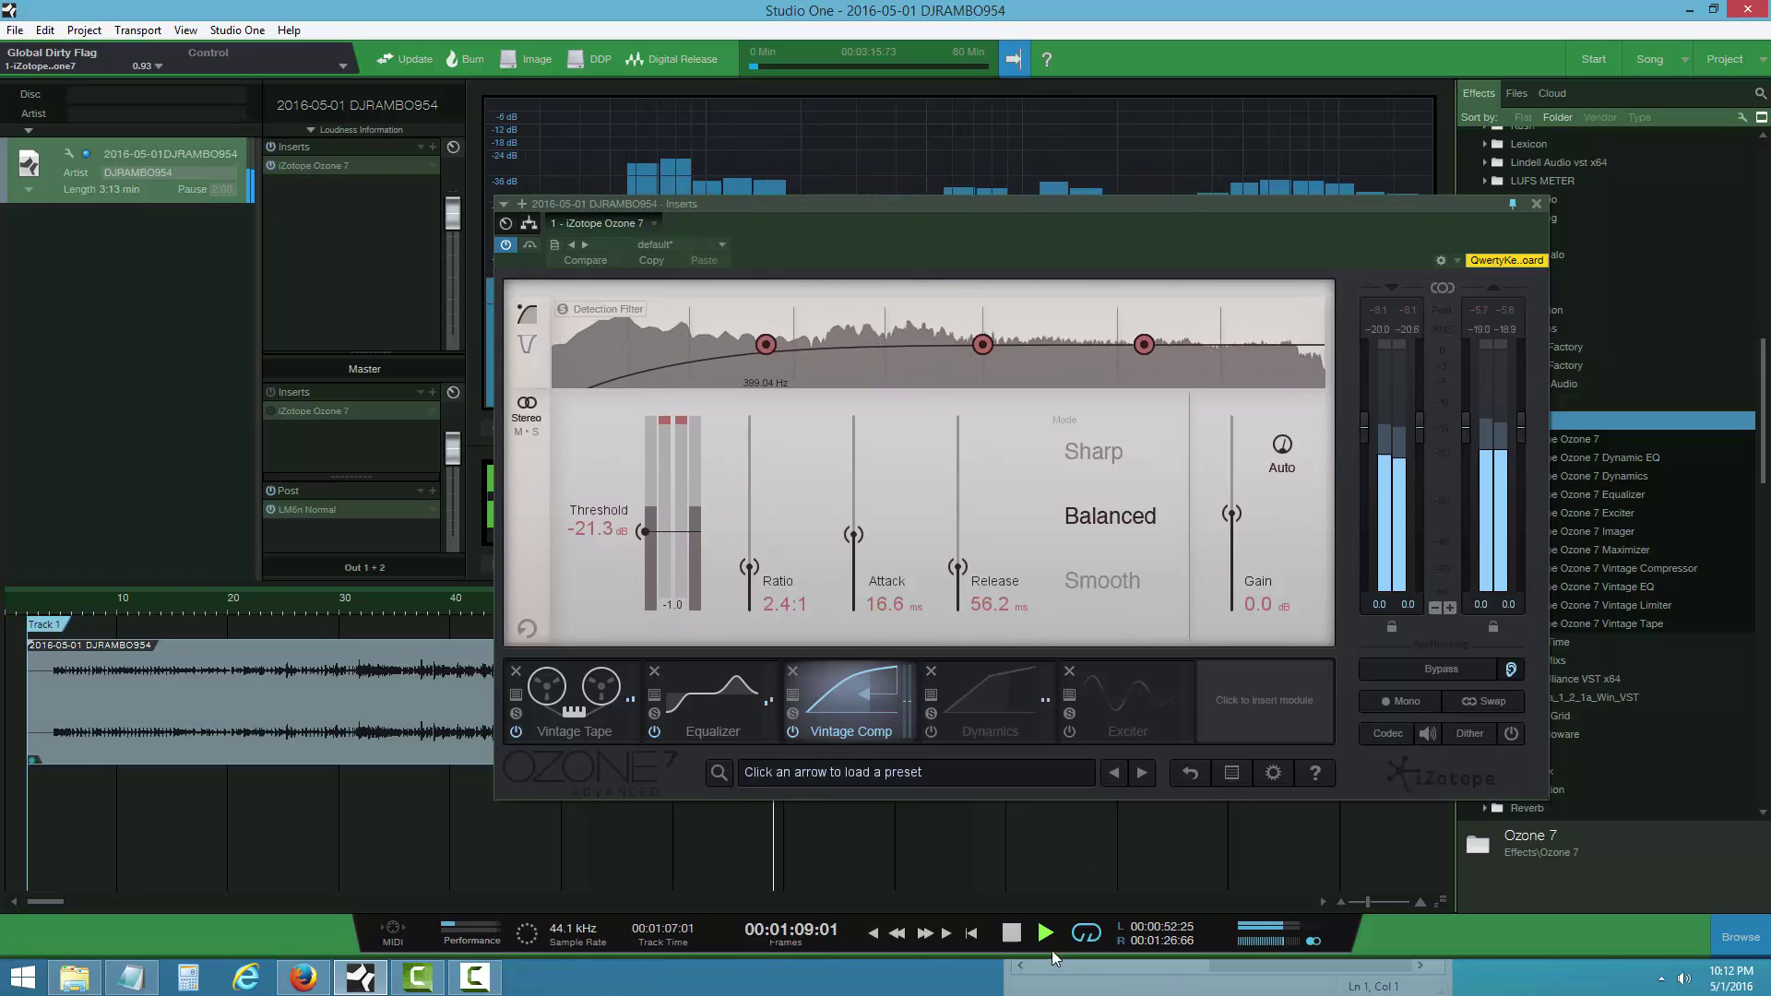
pyautogui.click(1015, 935)
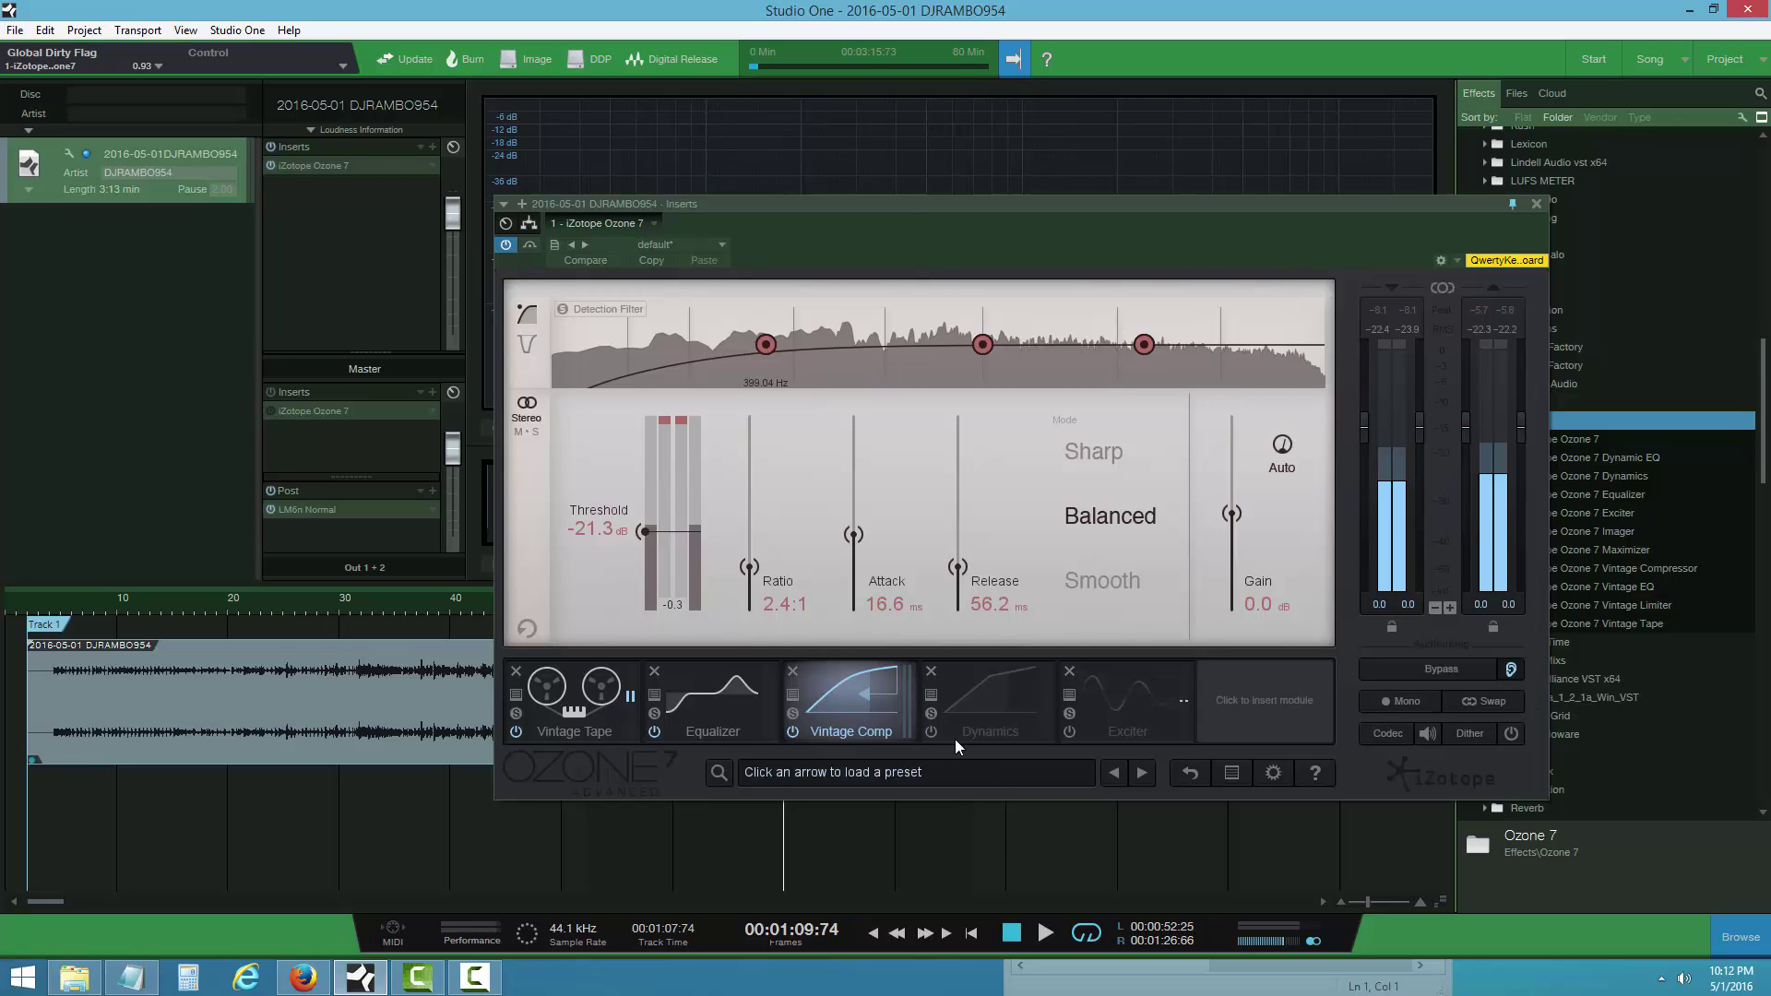
# - Audition the multiband Dynamics module and review bands 1 through 4
pyautogui.click(974, 708)
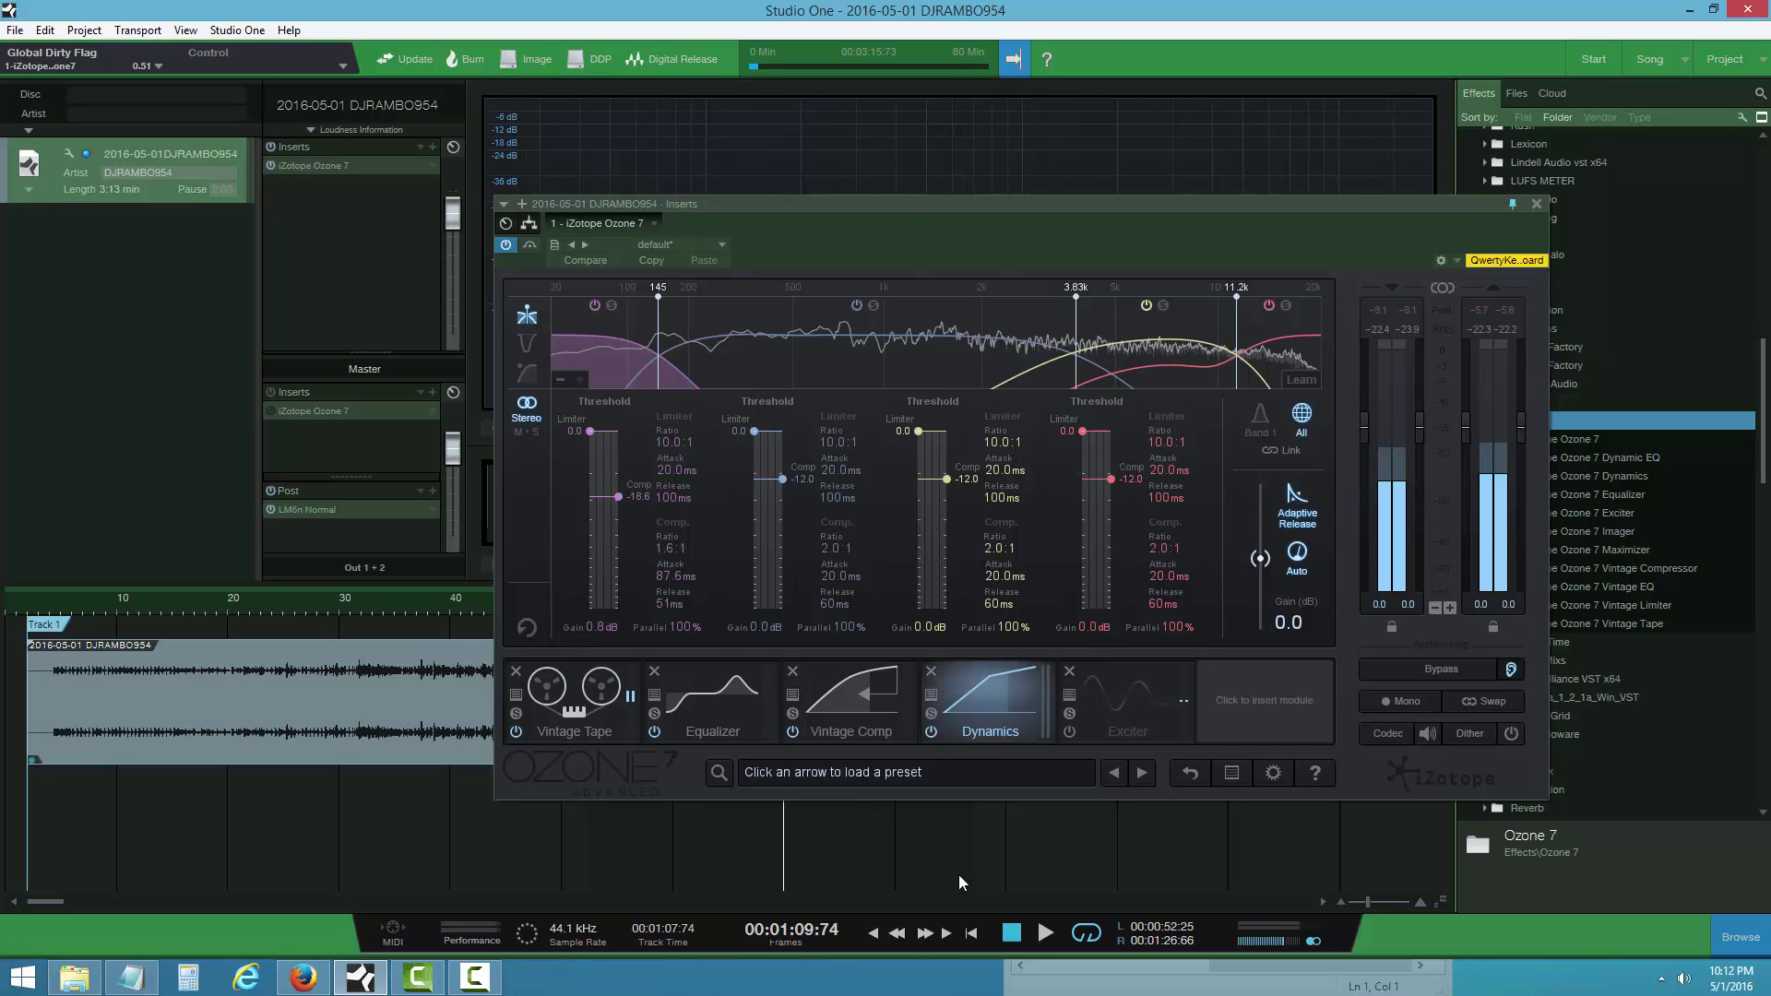
pyautogui.click(1050, 936)
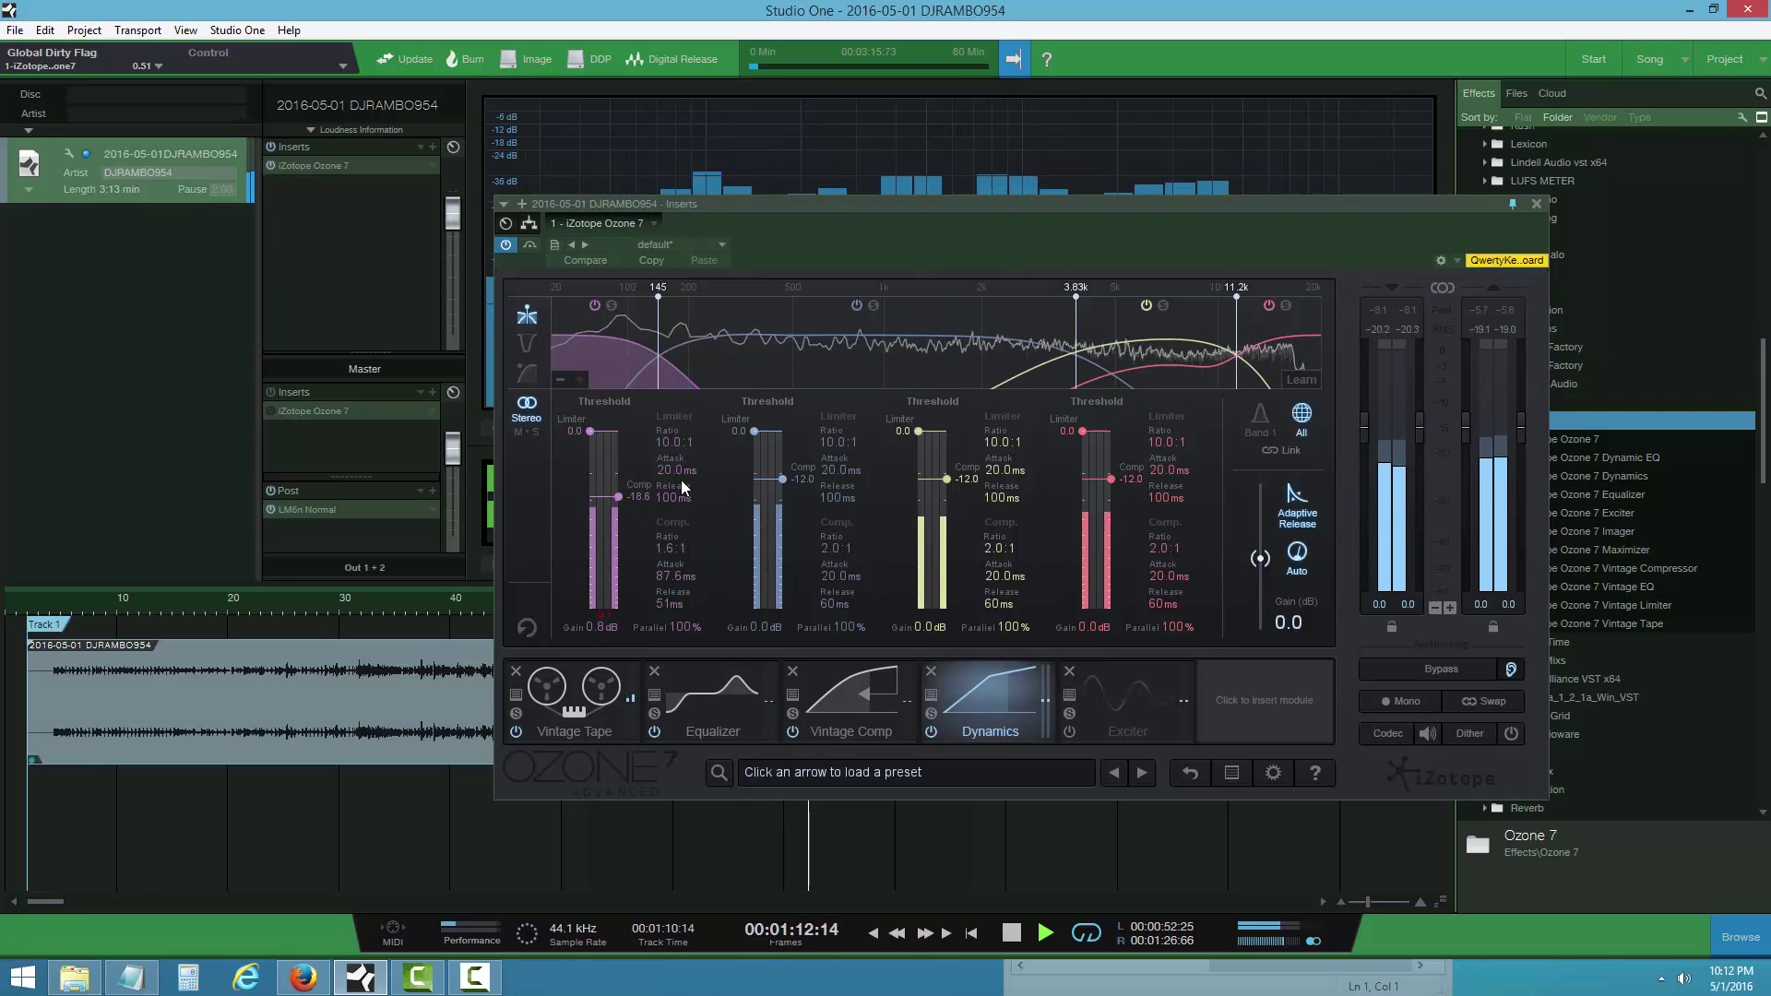
pyautogui.click(1012, 933)
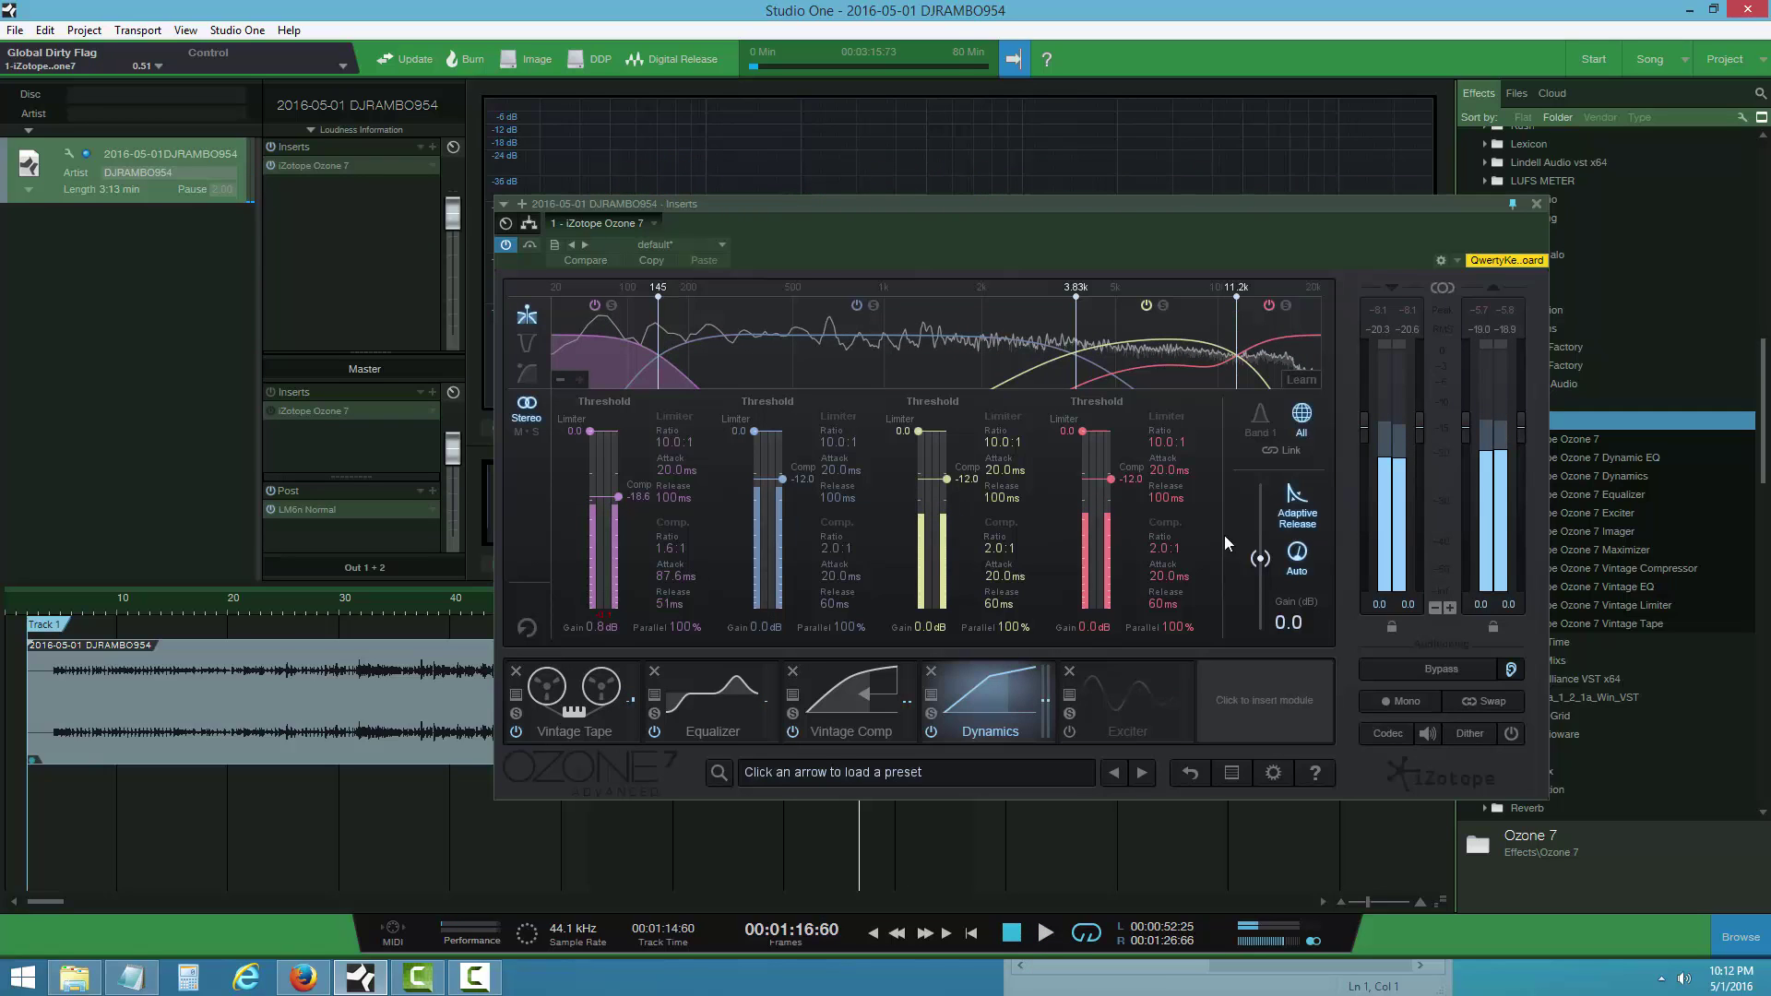
pyautogui.click(1274, 428)
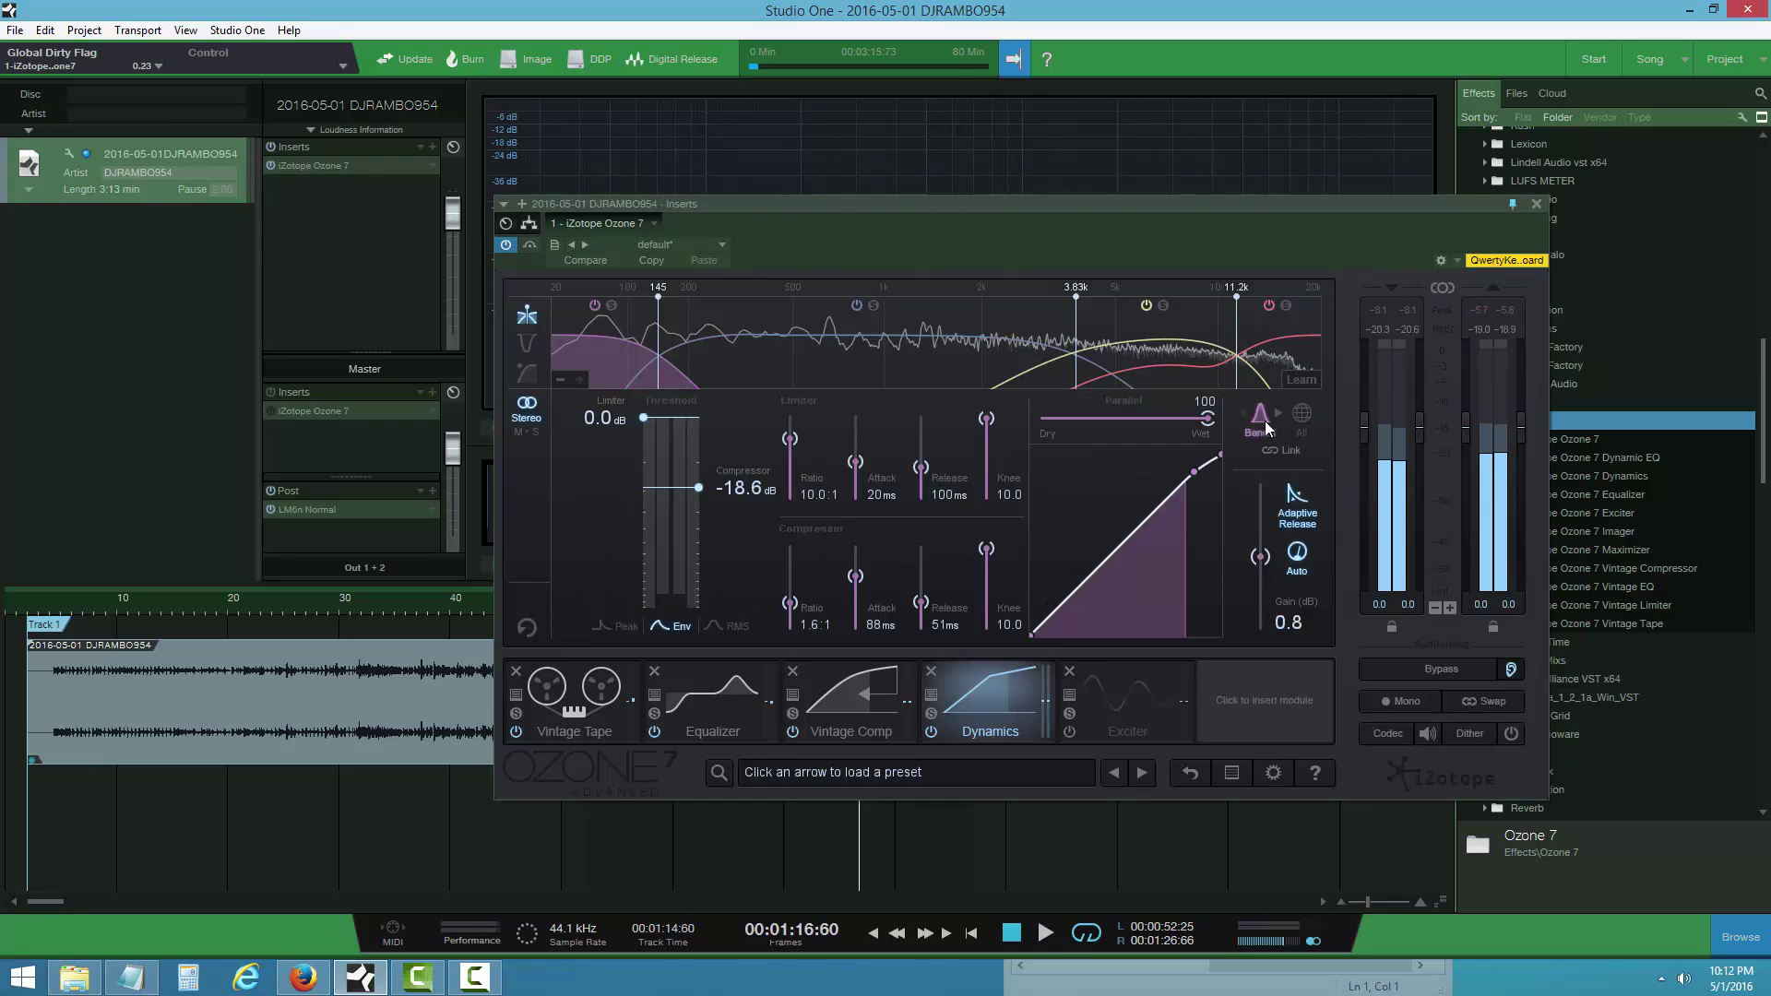
pyautogui.click(793, 363)
pyautogui.click(1194, 362)
pyautogui.click(1299, 362)
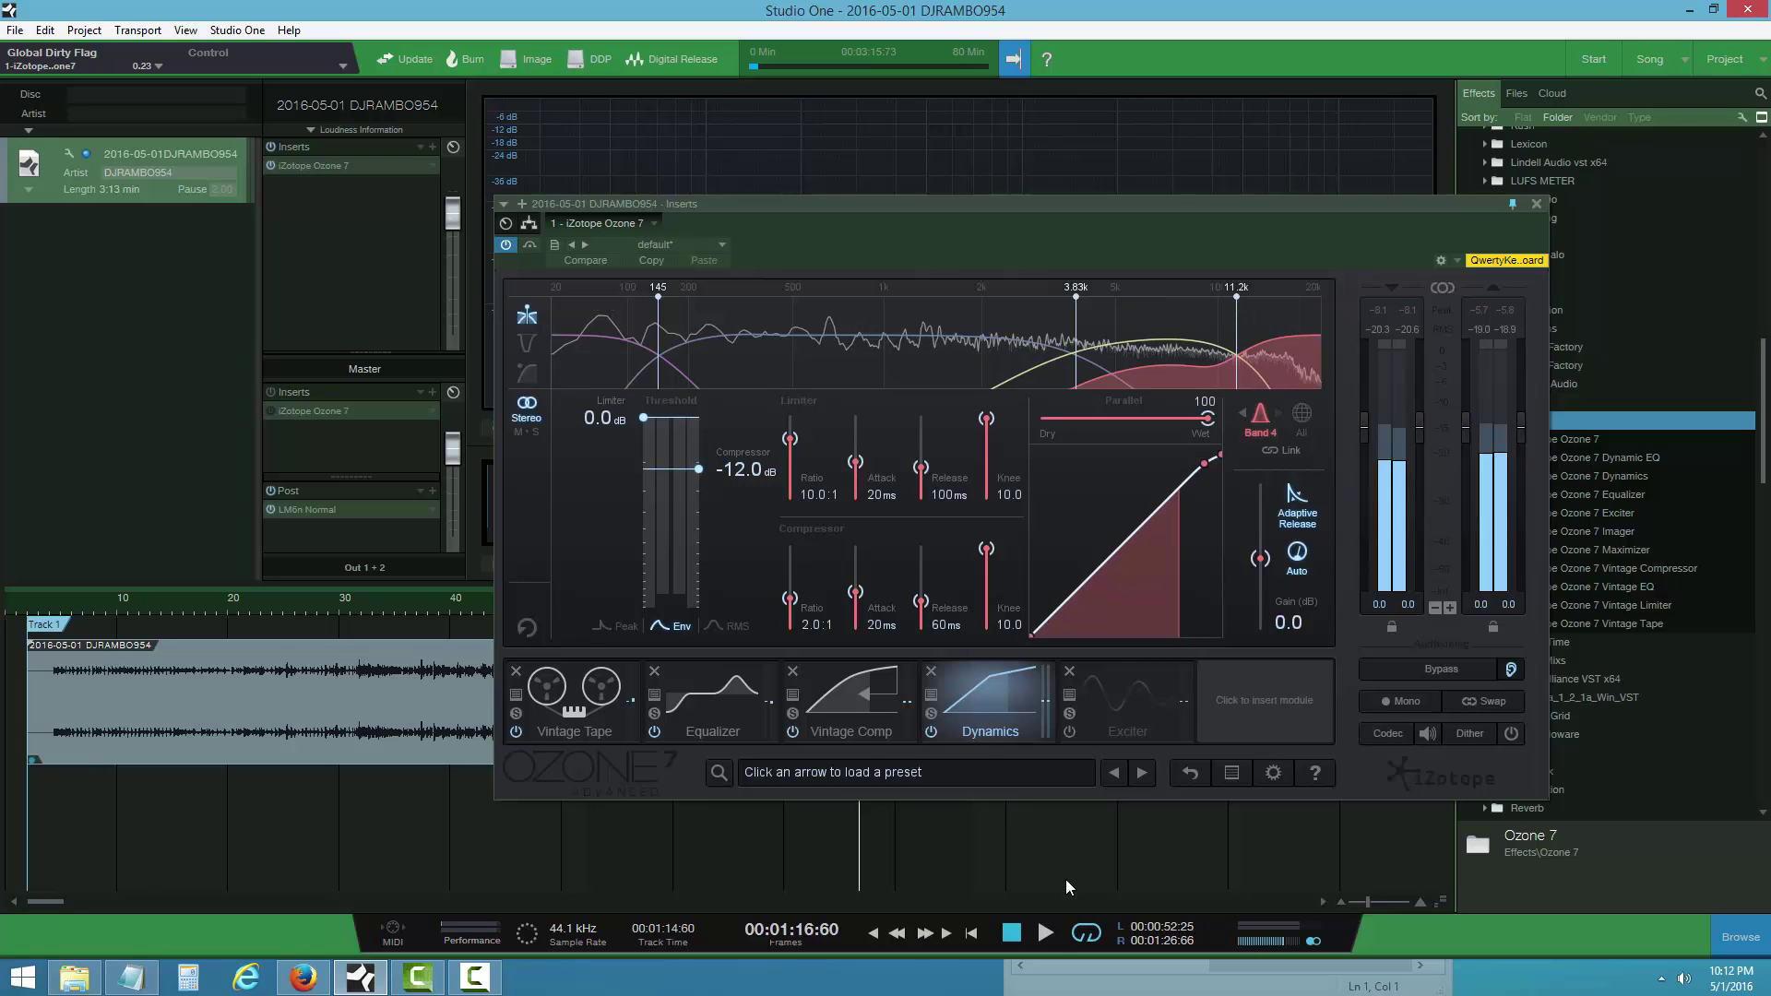
# - Learn Dynamics crossovers from playback (about 167 Hz, 2.06 kHz, 9.07 kHz) and show all bands
pyautogui.click(1045, 932)
pyautogui.click(1298, 381)
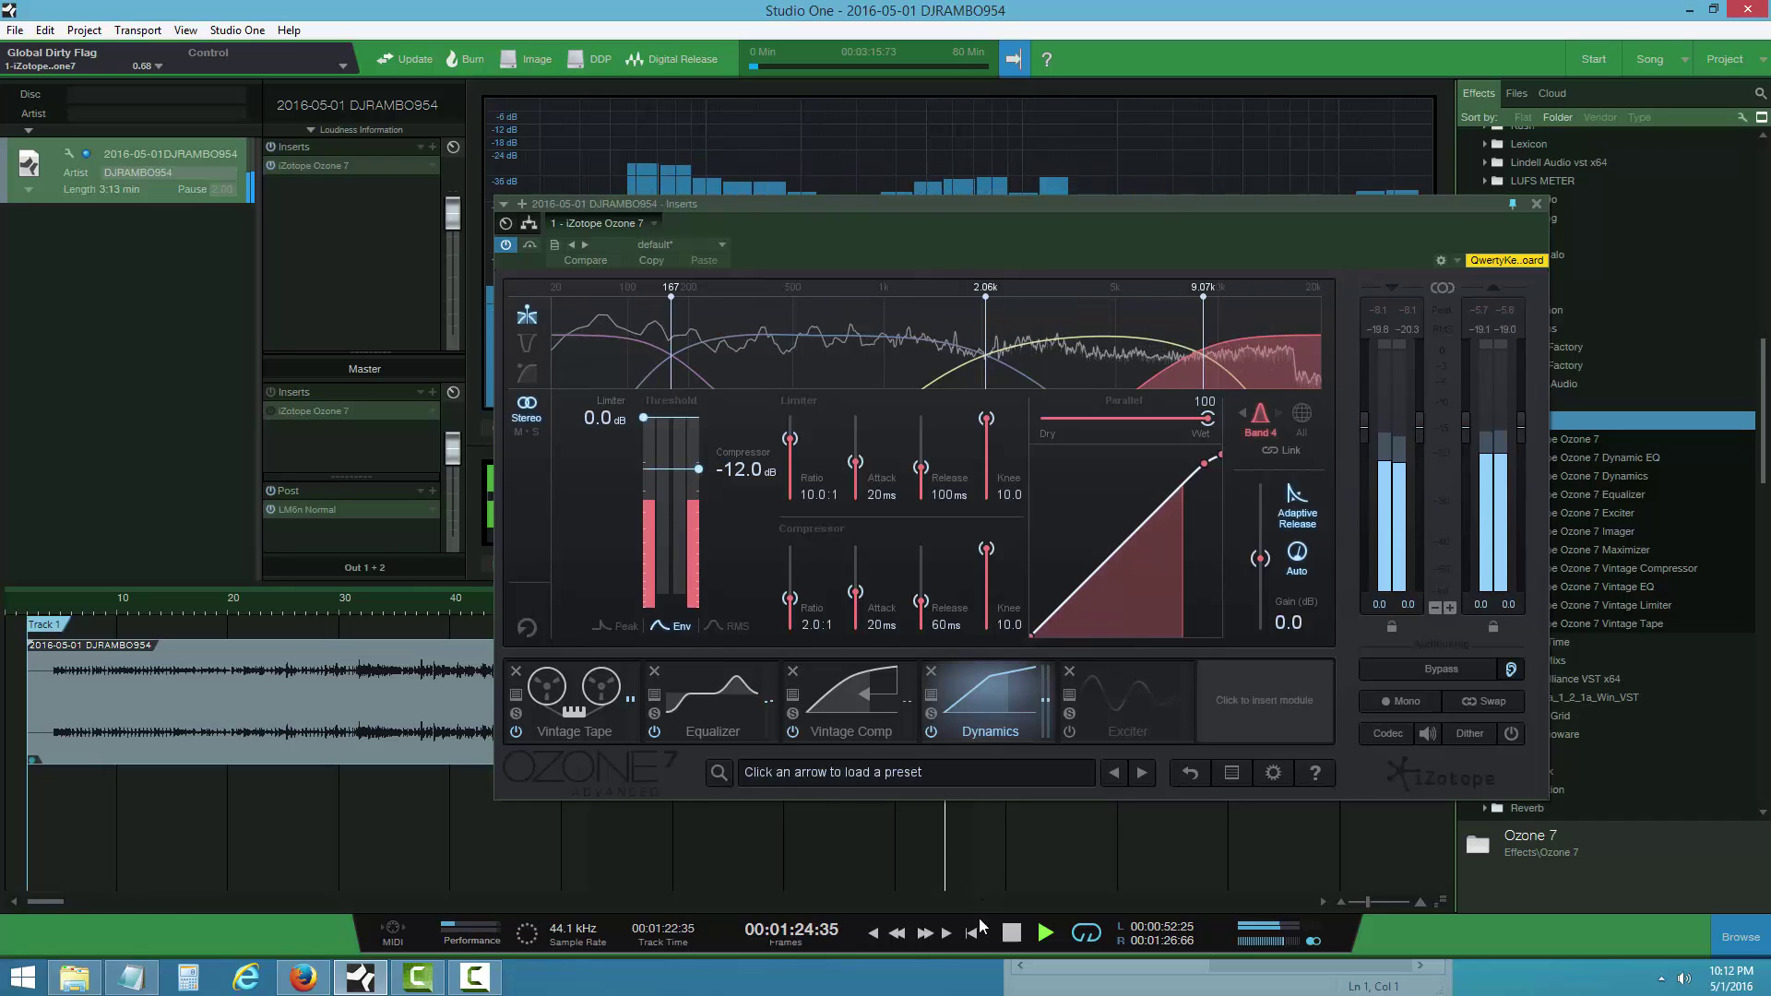
pyautogui.click(1012, 932)
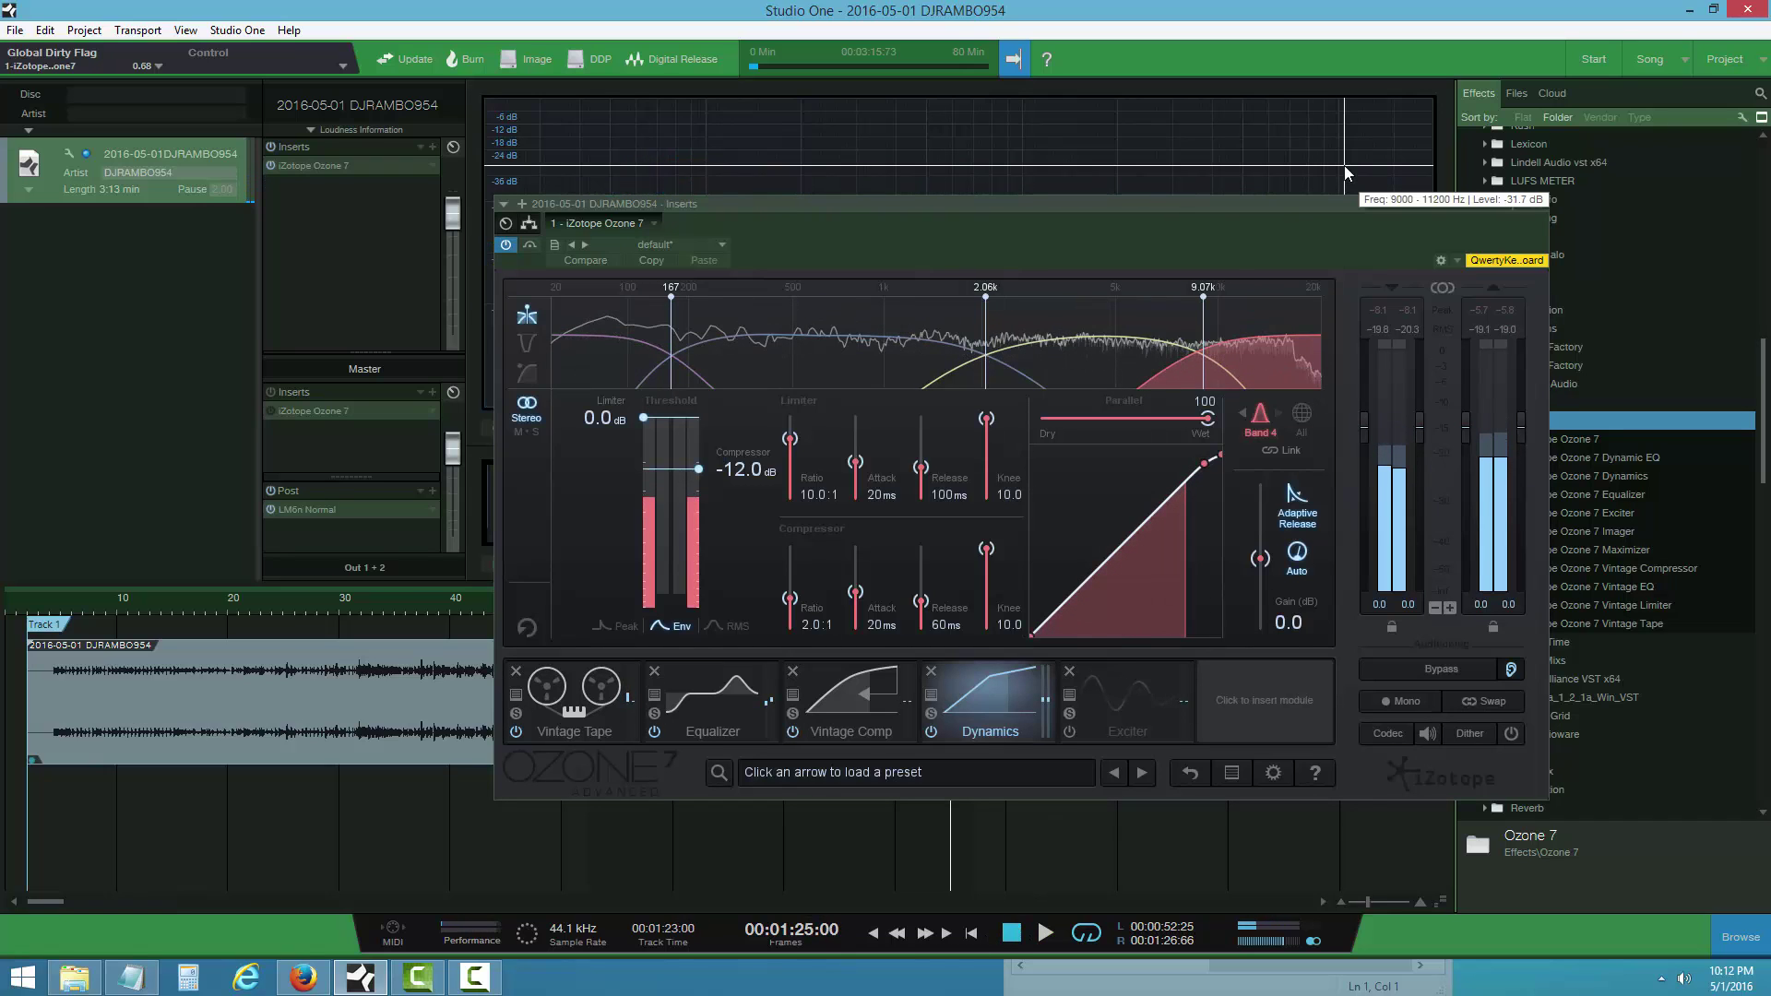
pyautogui.click(1301, 417)
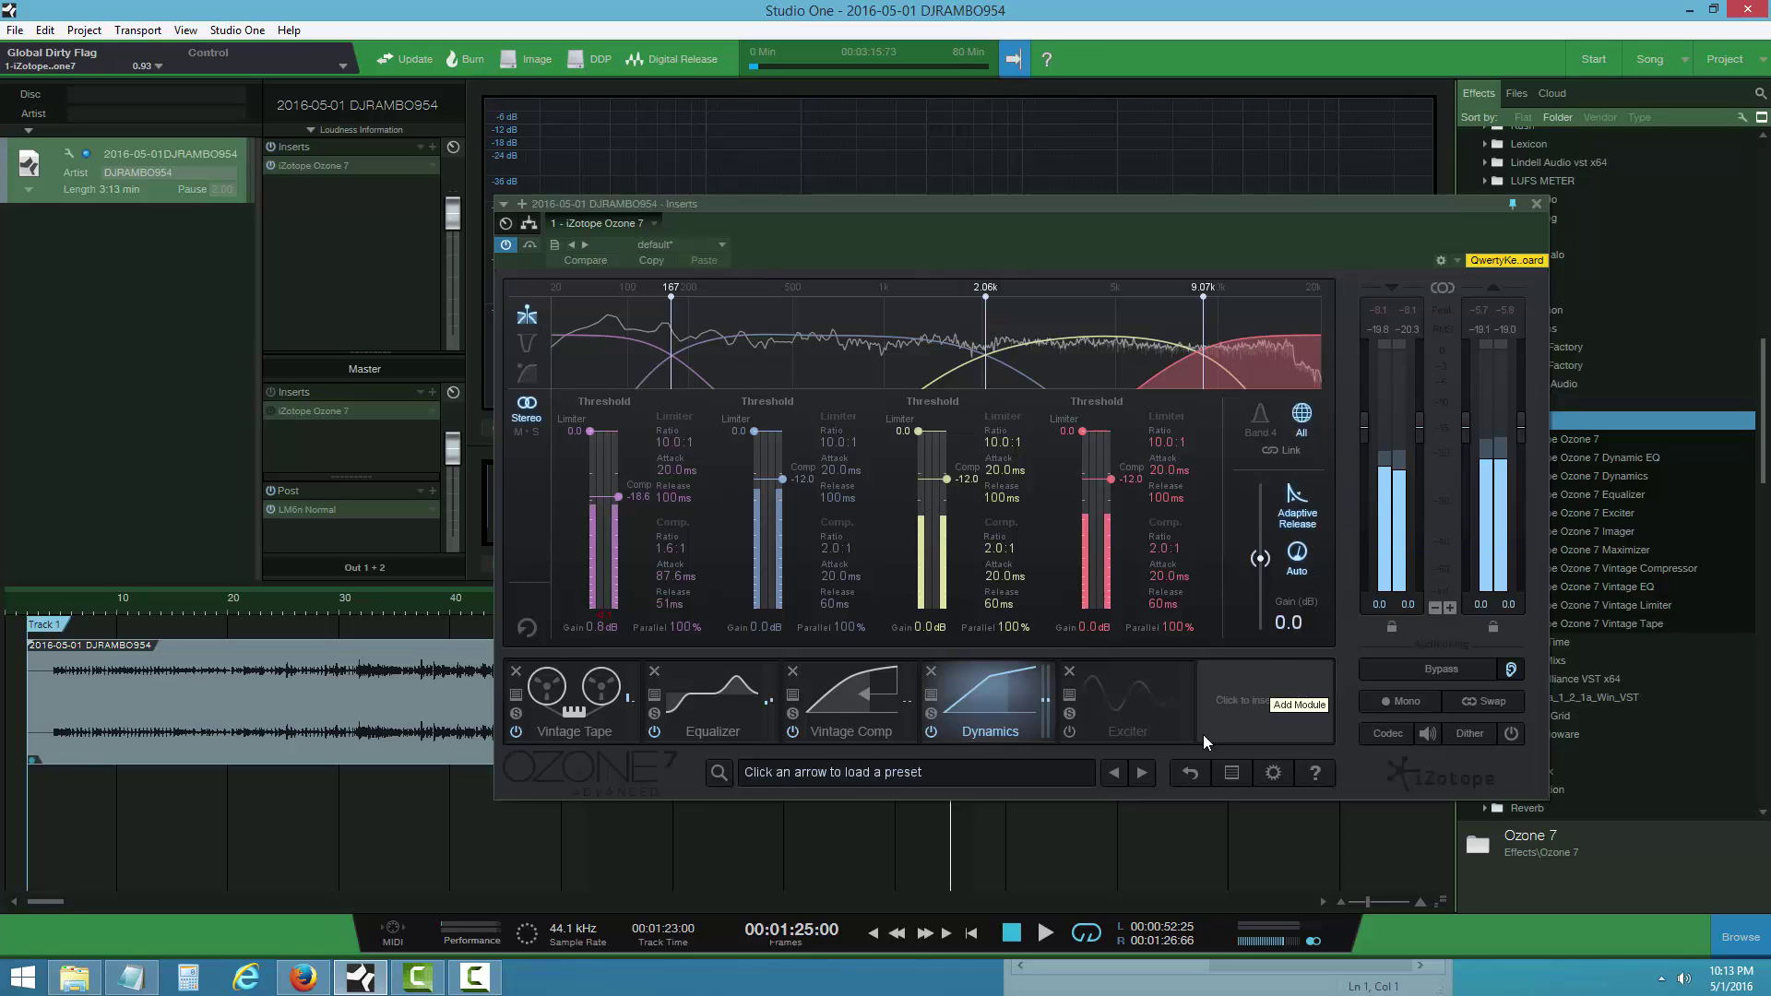
# - Switch on the Exciter and toggle its crossover Learn on and off during playback
pyautogui.click(1120, 695)
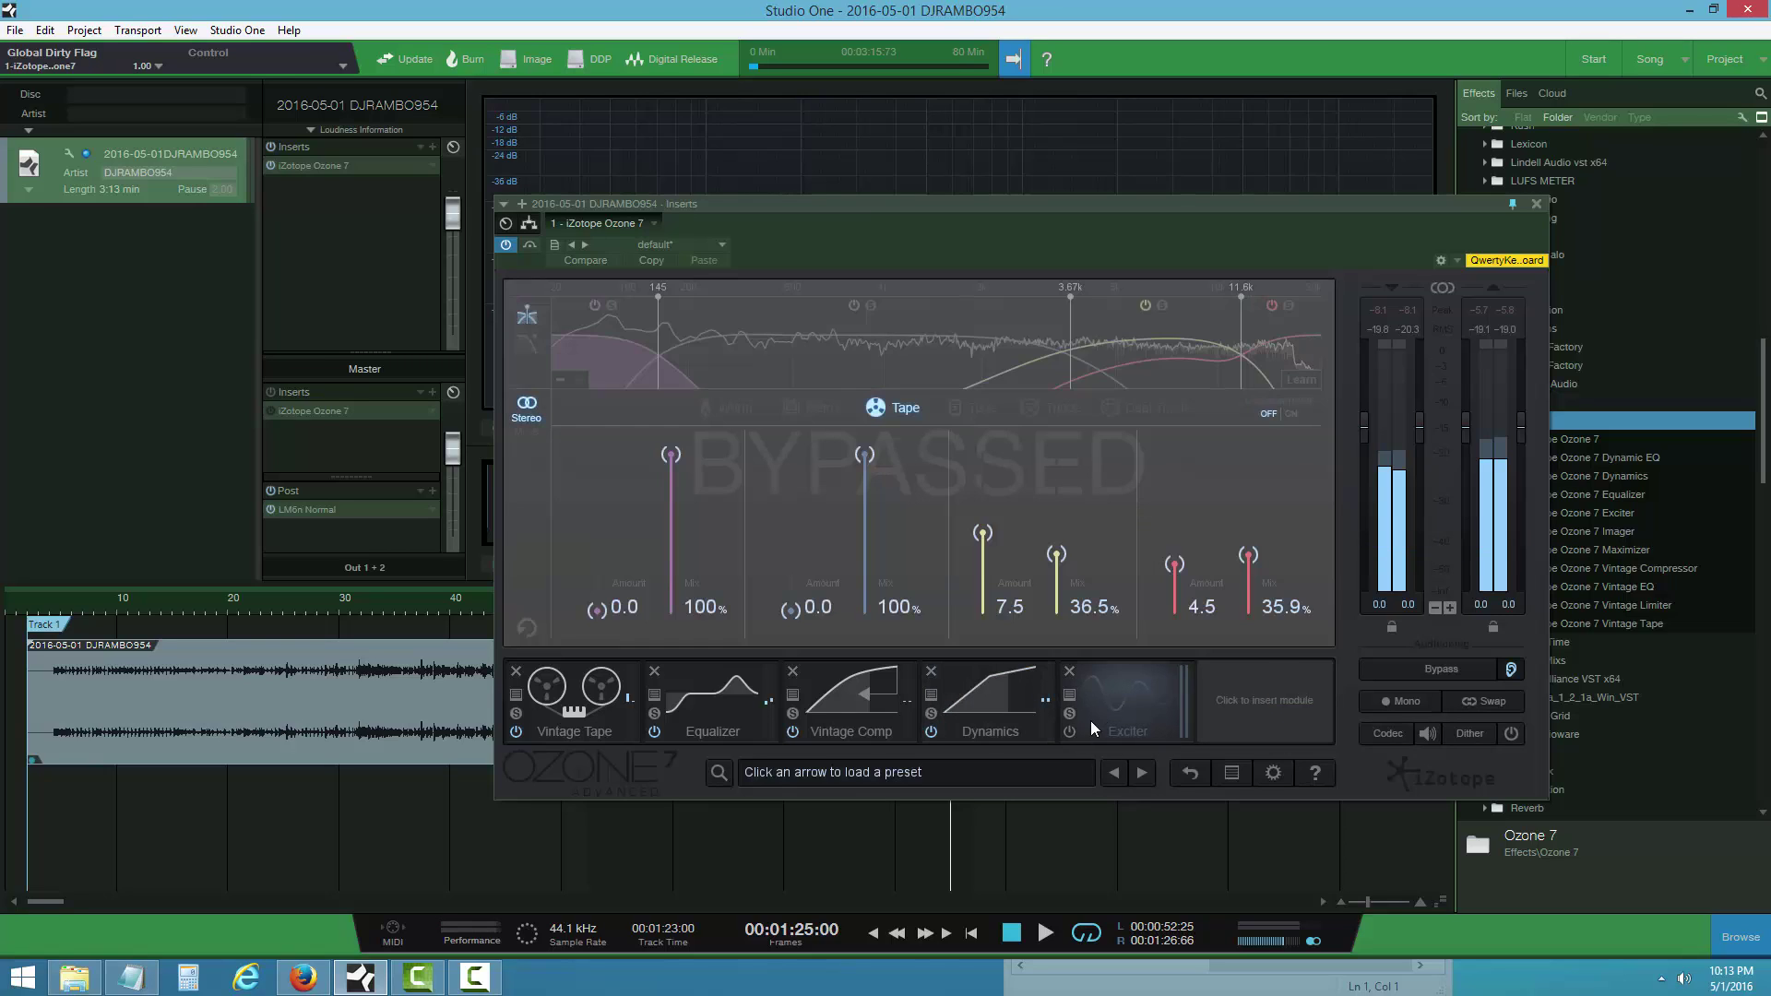
pyautogui.click(1070, 732)
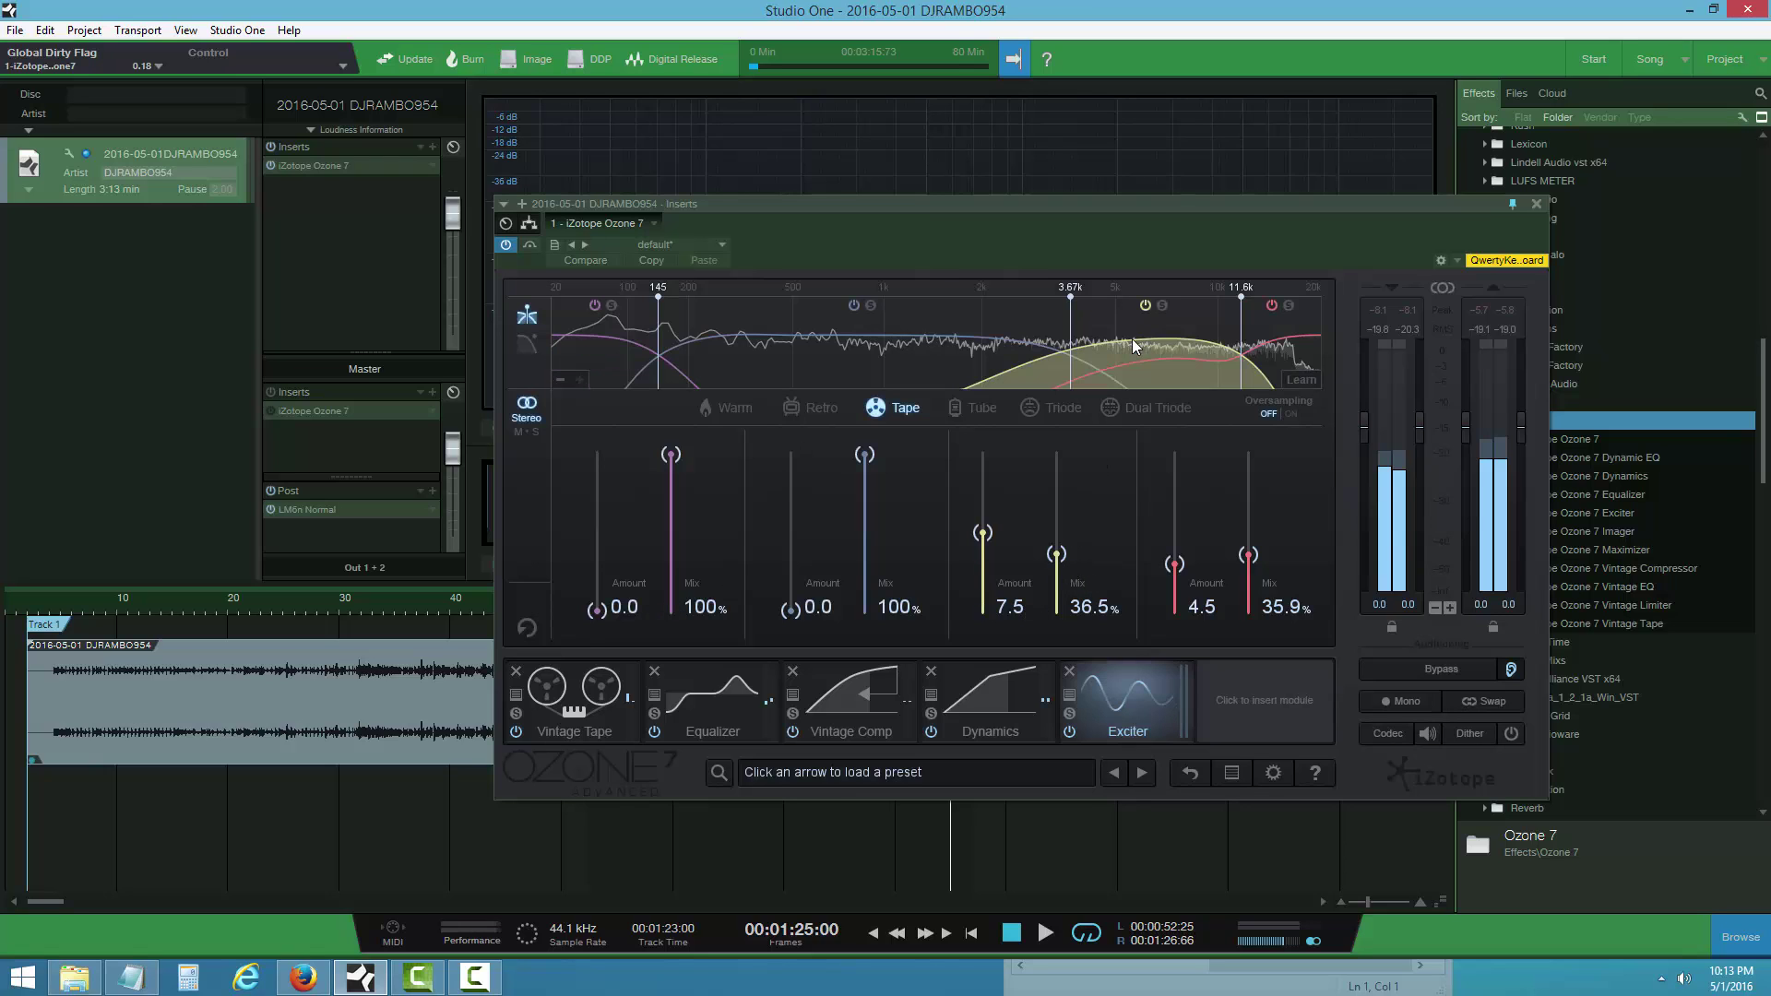
pyautogui.click(1046, 933)
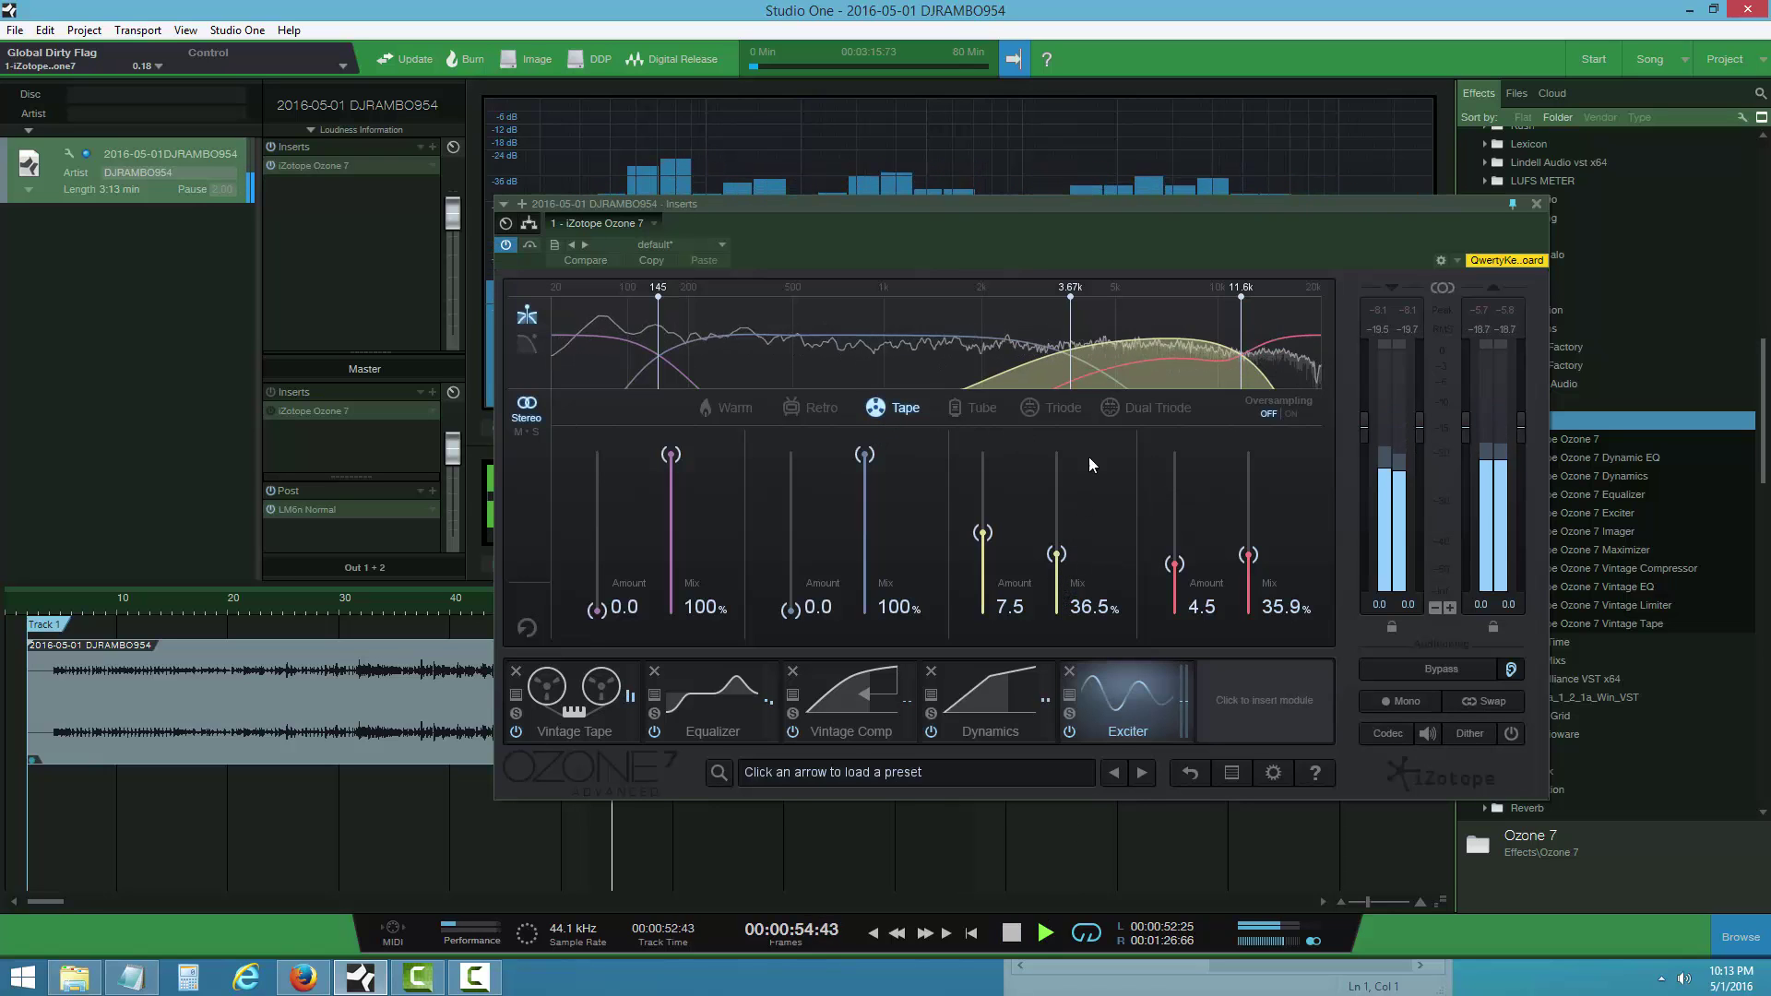
pyautogui.moveTo(1150, 370)
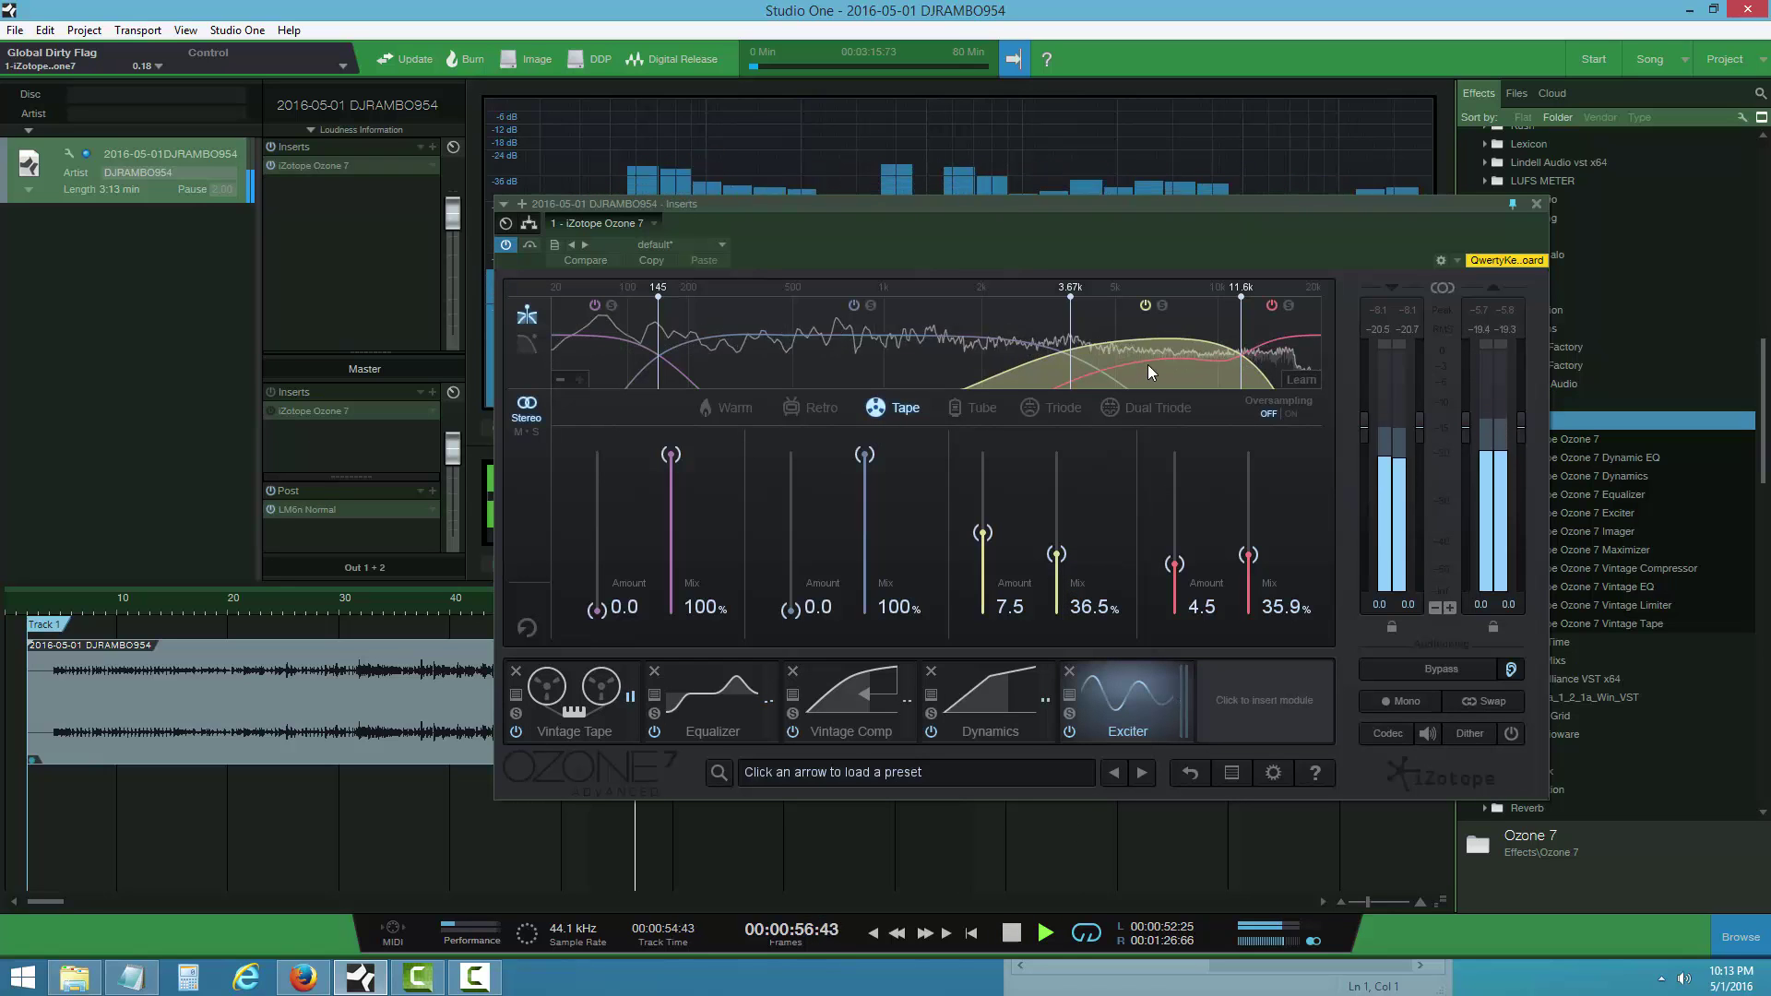
pyautogui.click(1296, 380)
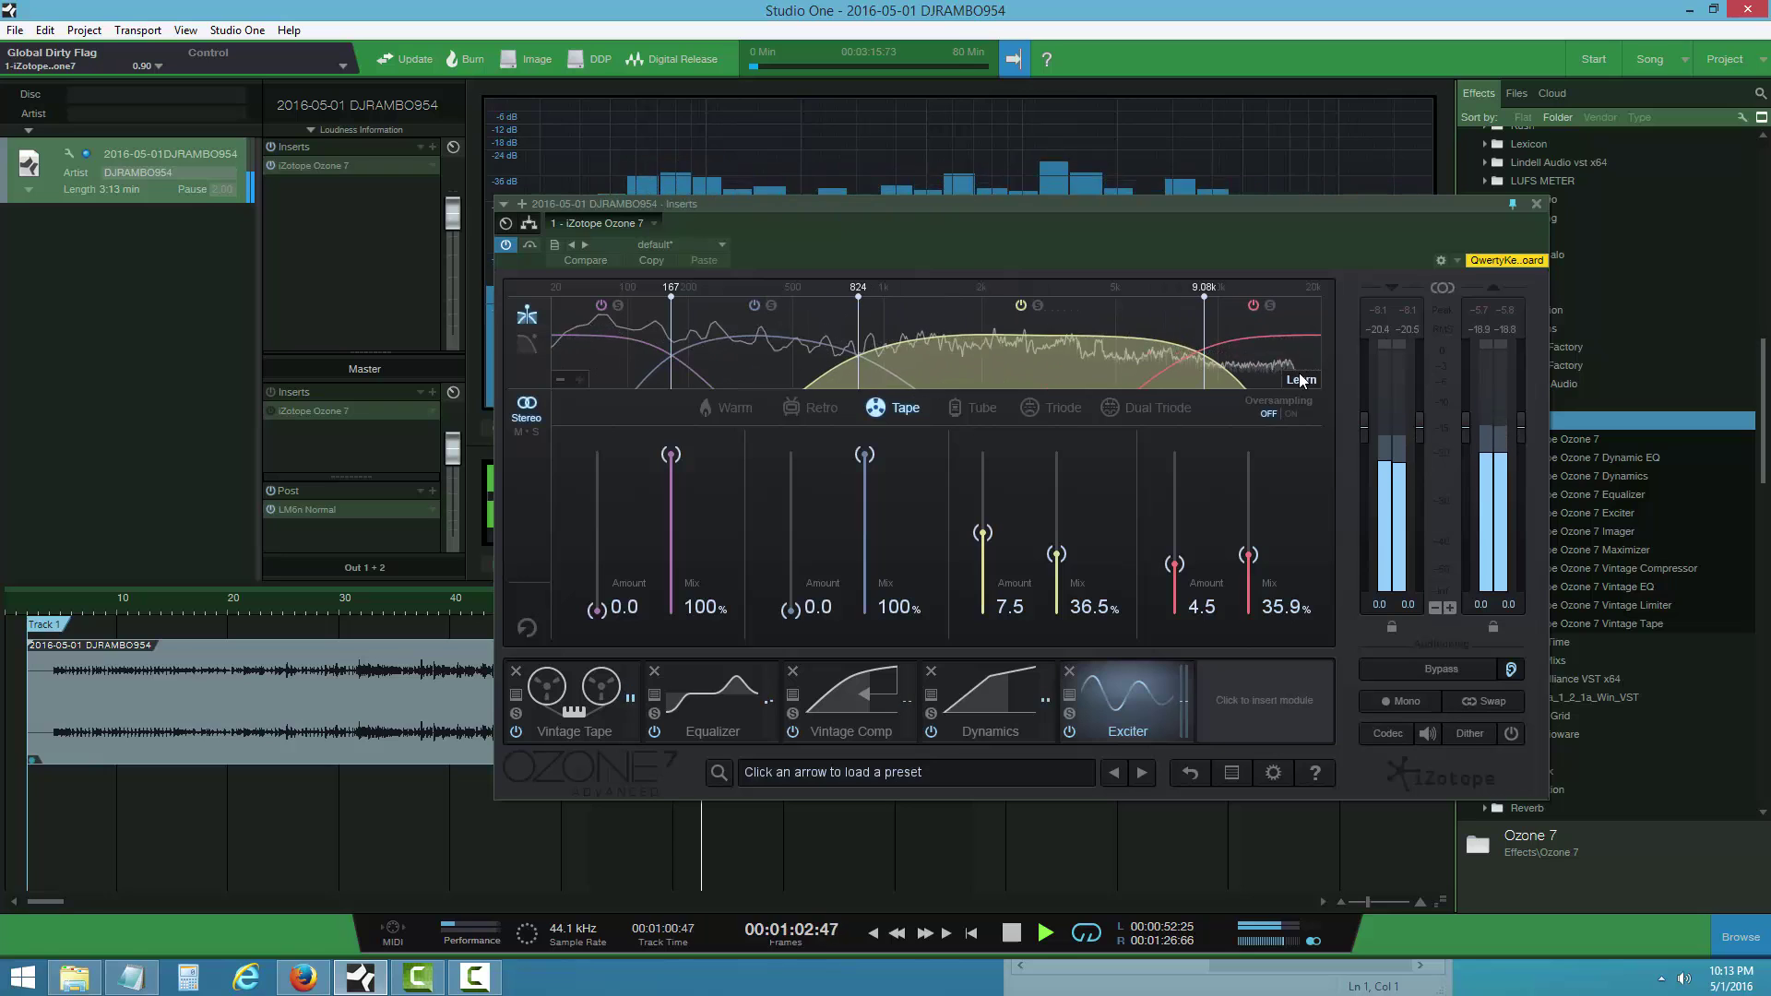
pyautogui.click(1301, 379)
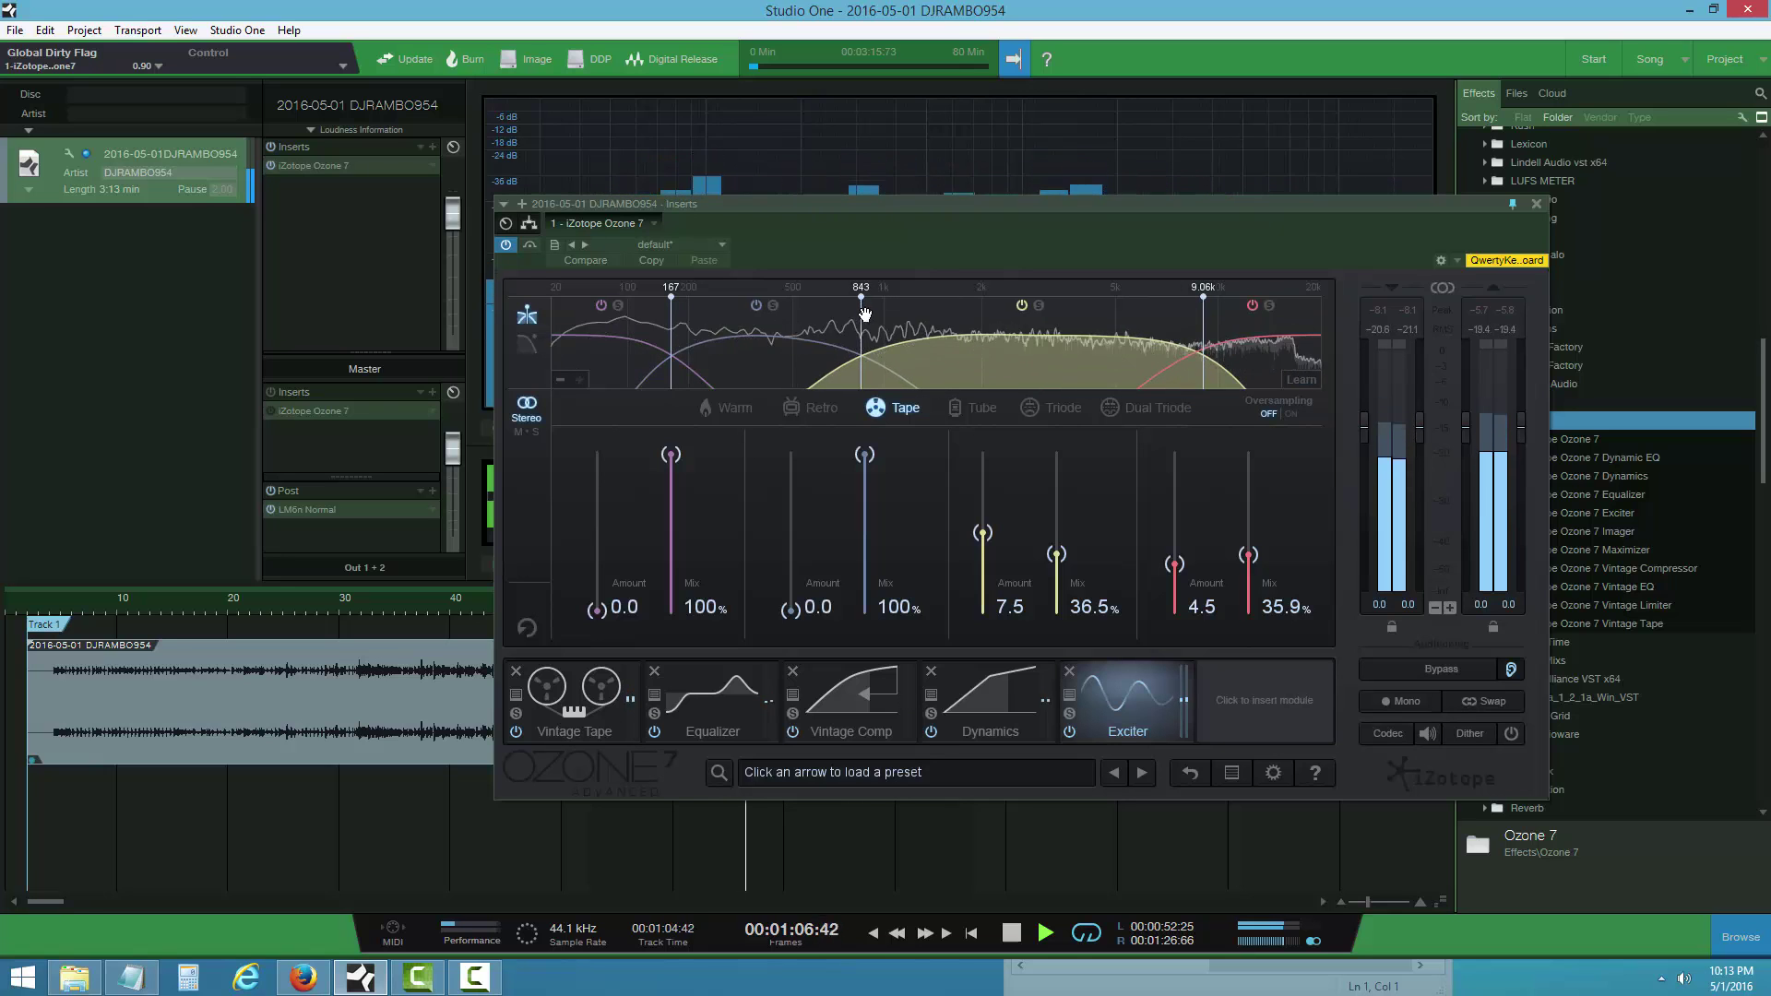
# - Move the 829 Hz Exciter crossover to about 2 kHz, stop playback, and close Ozone
pyautogui.moveTo(859, 315); pyautogui.dragTo(982, 305)
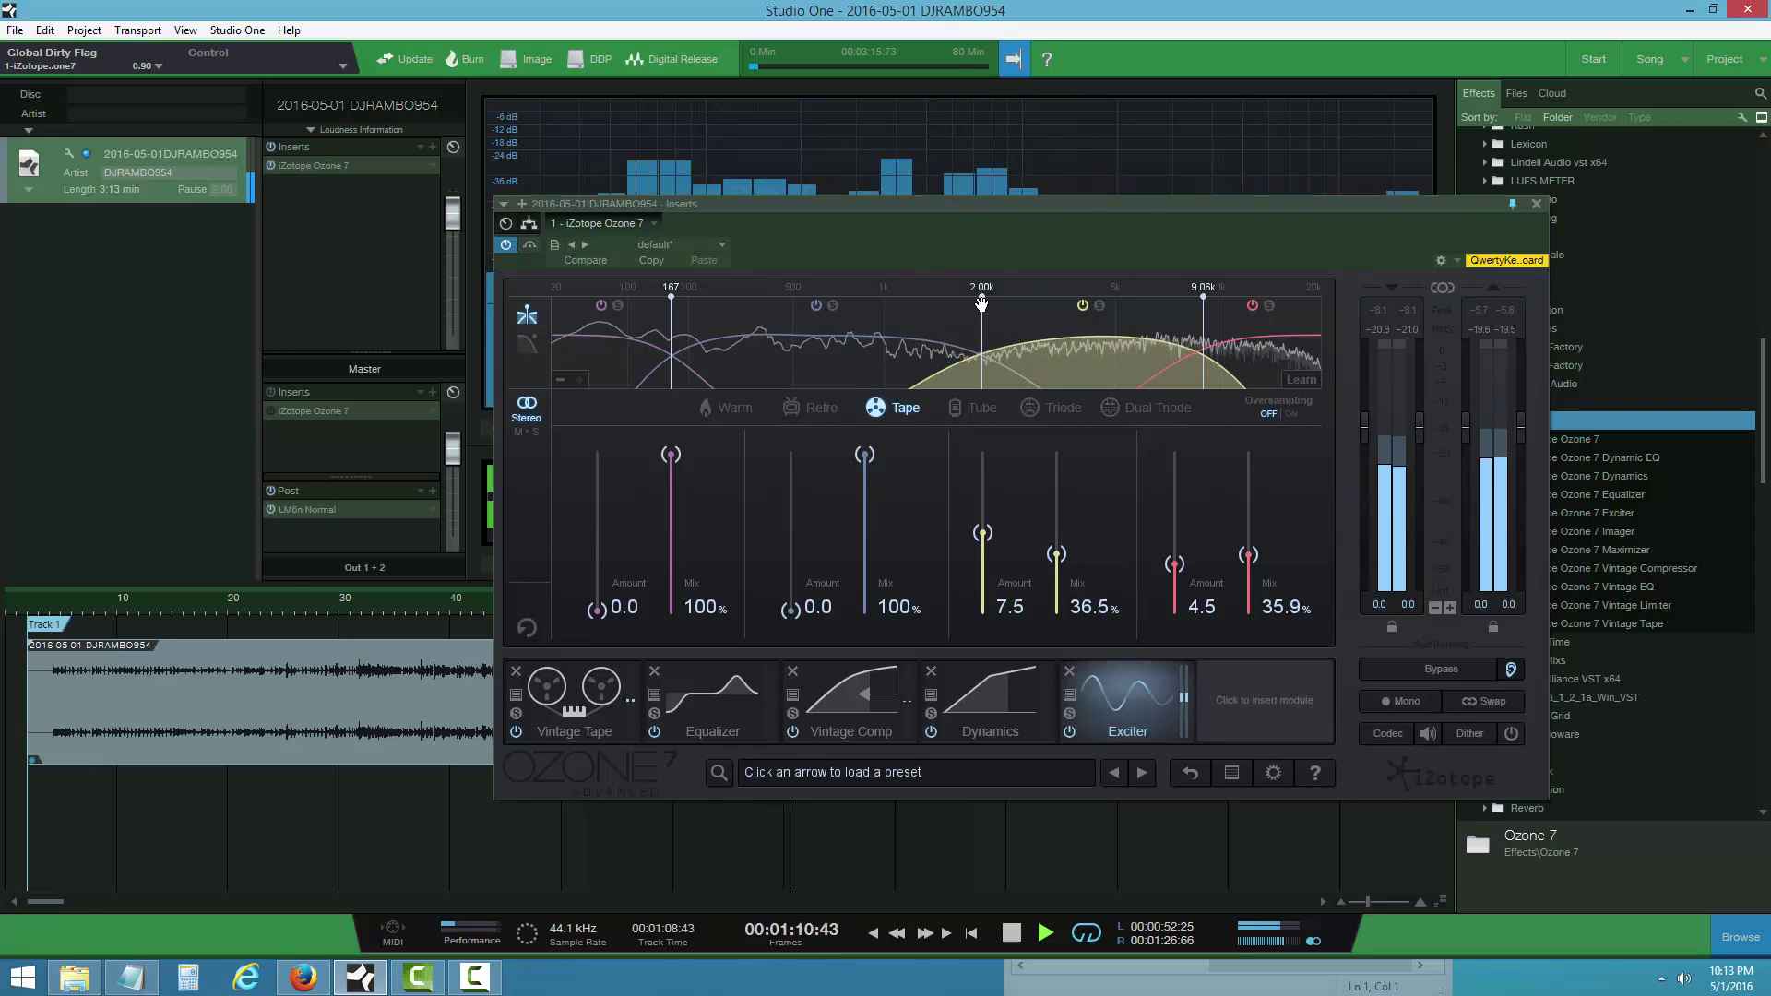
pyautogui.click(1011, 933)
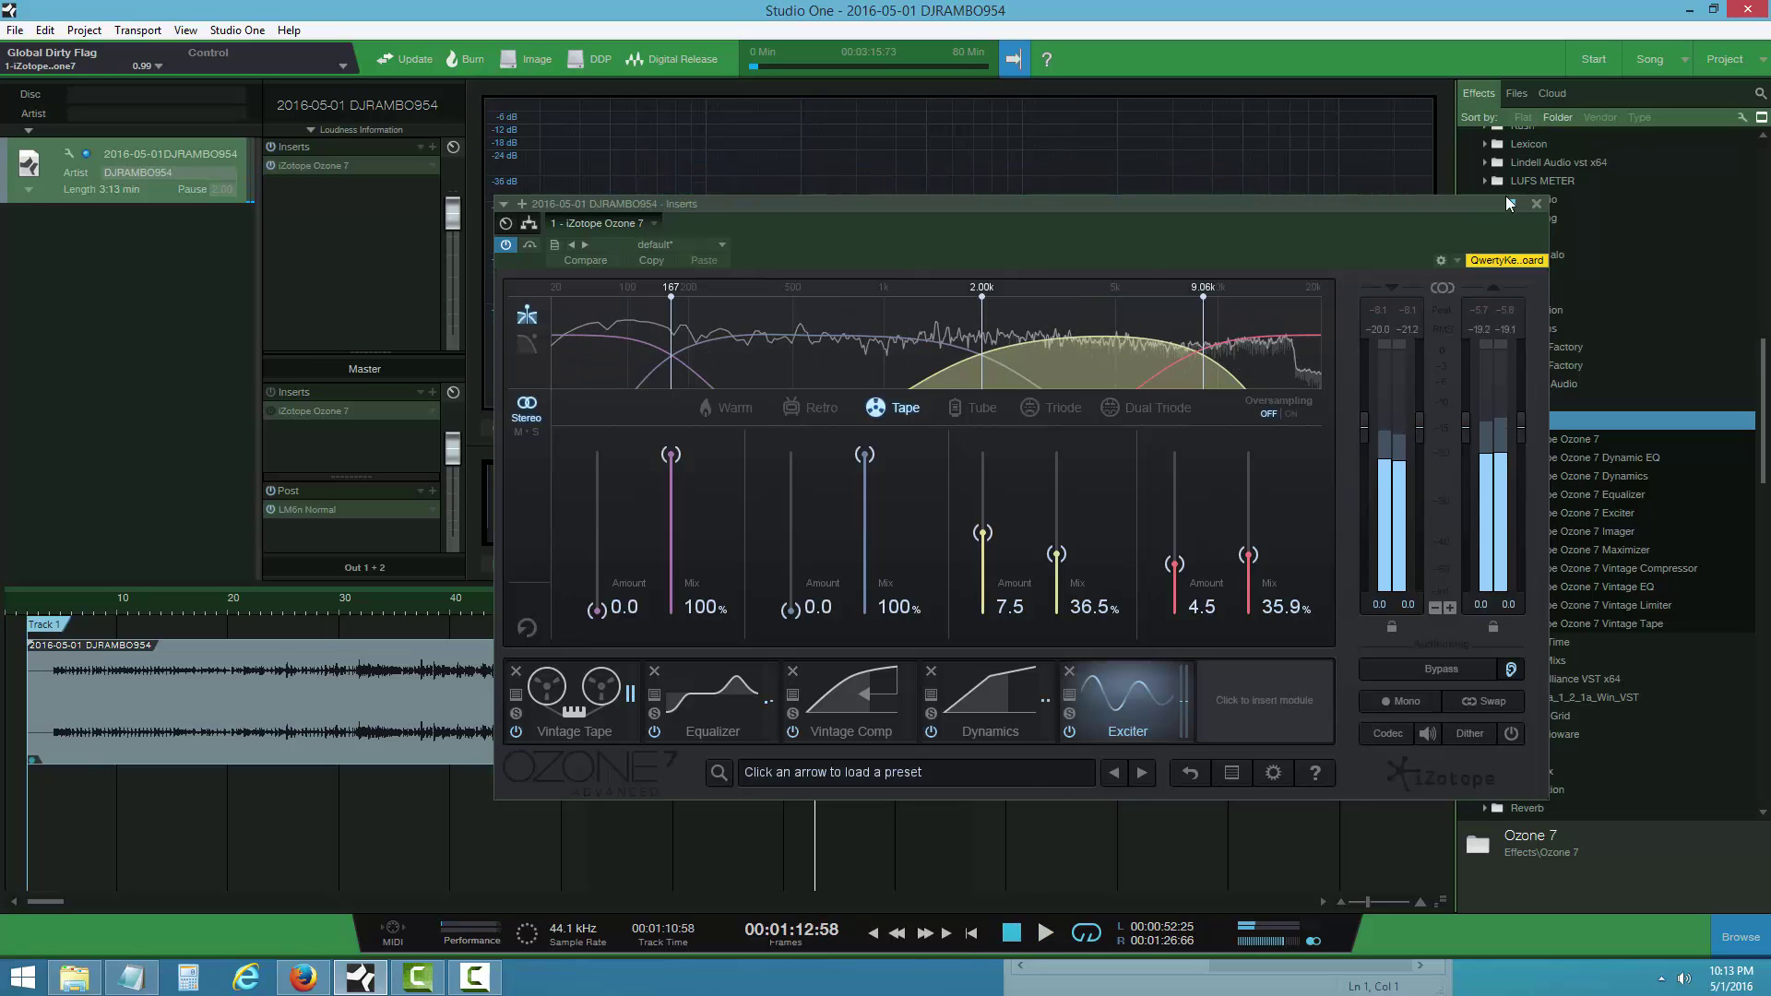
pyautogui.click(1536, 204)
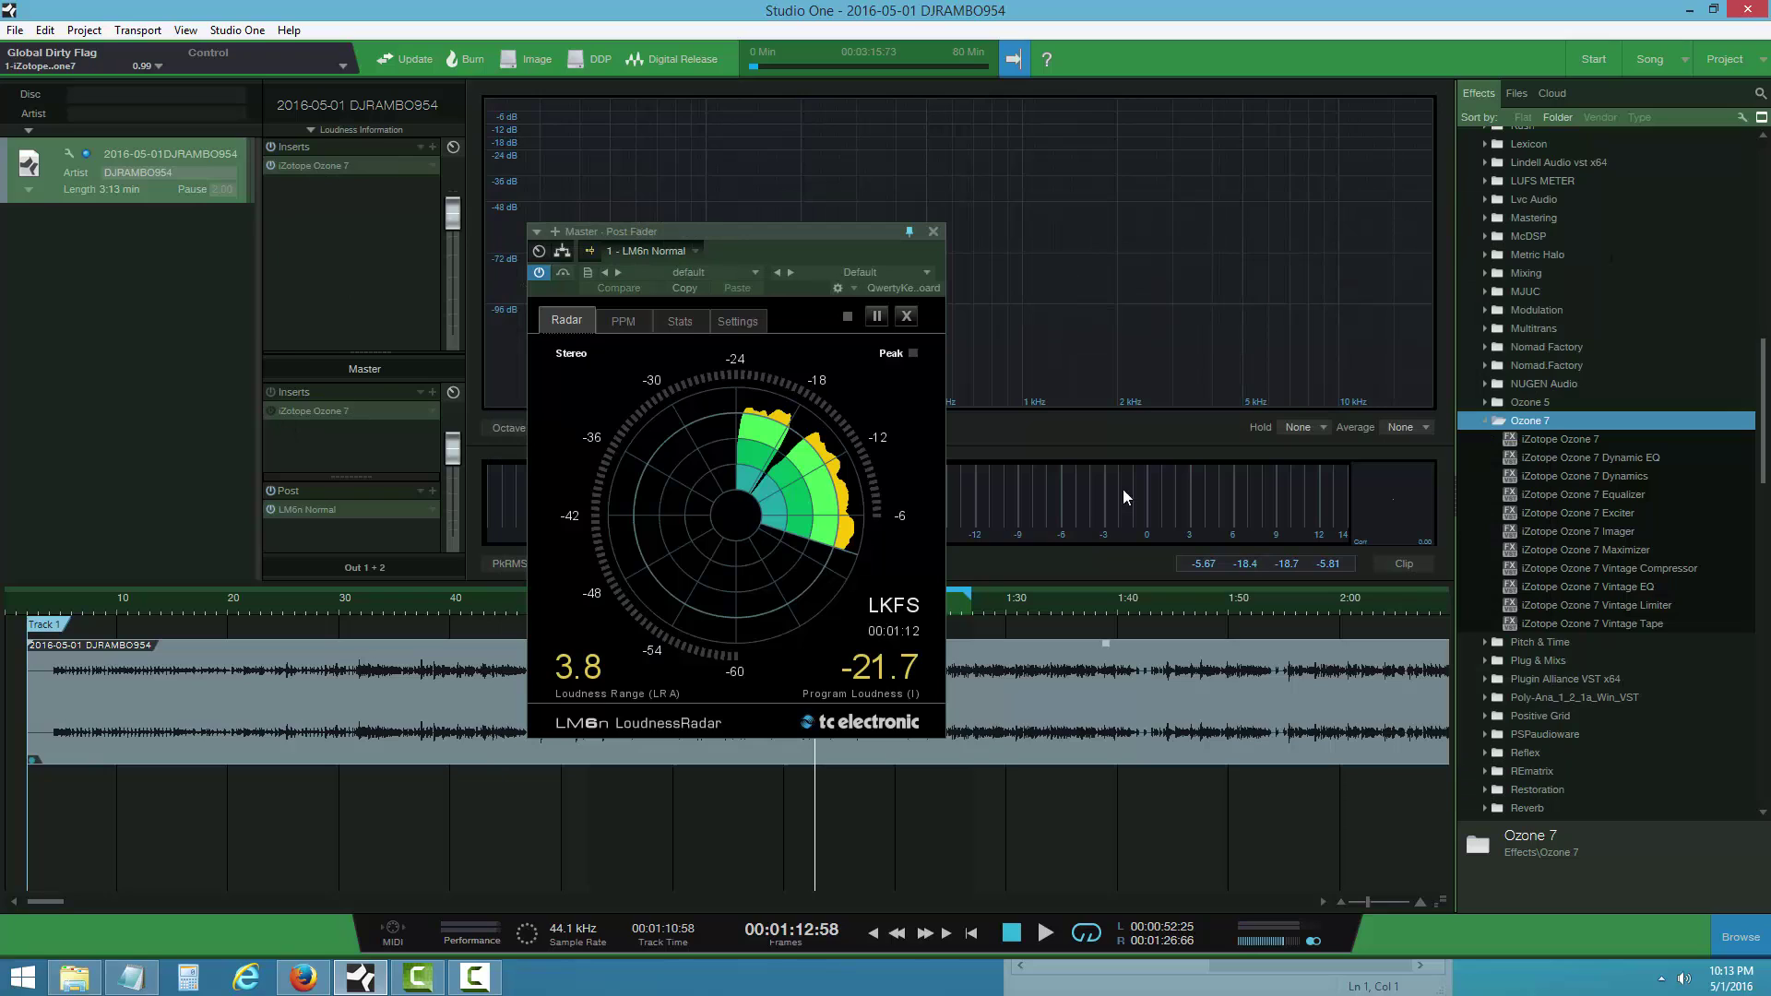
# - Reopen Ozone 7 on the master, move its window up, and power on the Maximizer module
pyautogui.click(311, 409)
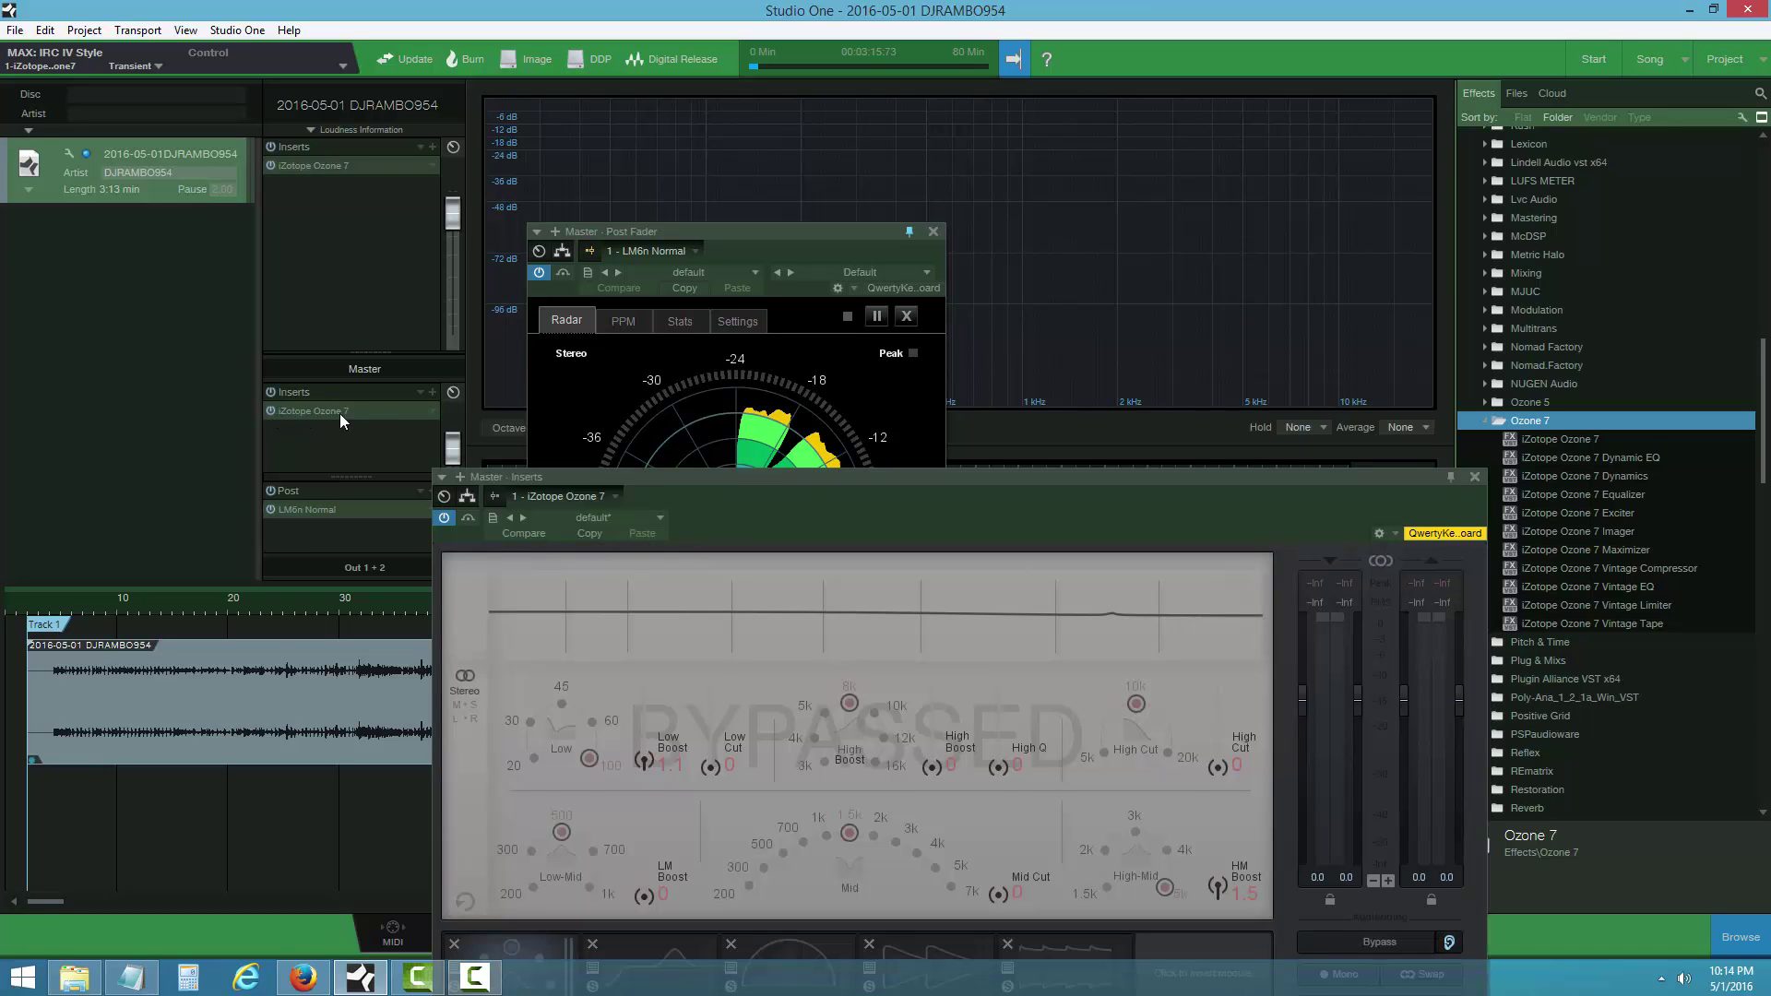
pyautogui.moveTo(900, 511); pyautogui.dragTo(496, 213)
pyautogui.moveTo(440, 345); pyautogui.dragTo(767, 109)
pyautogui.click(862, 636)
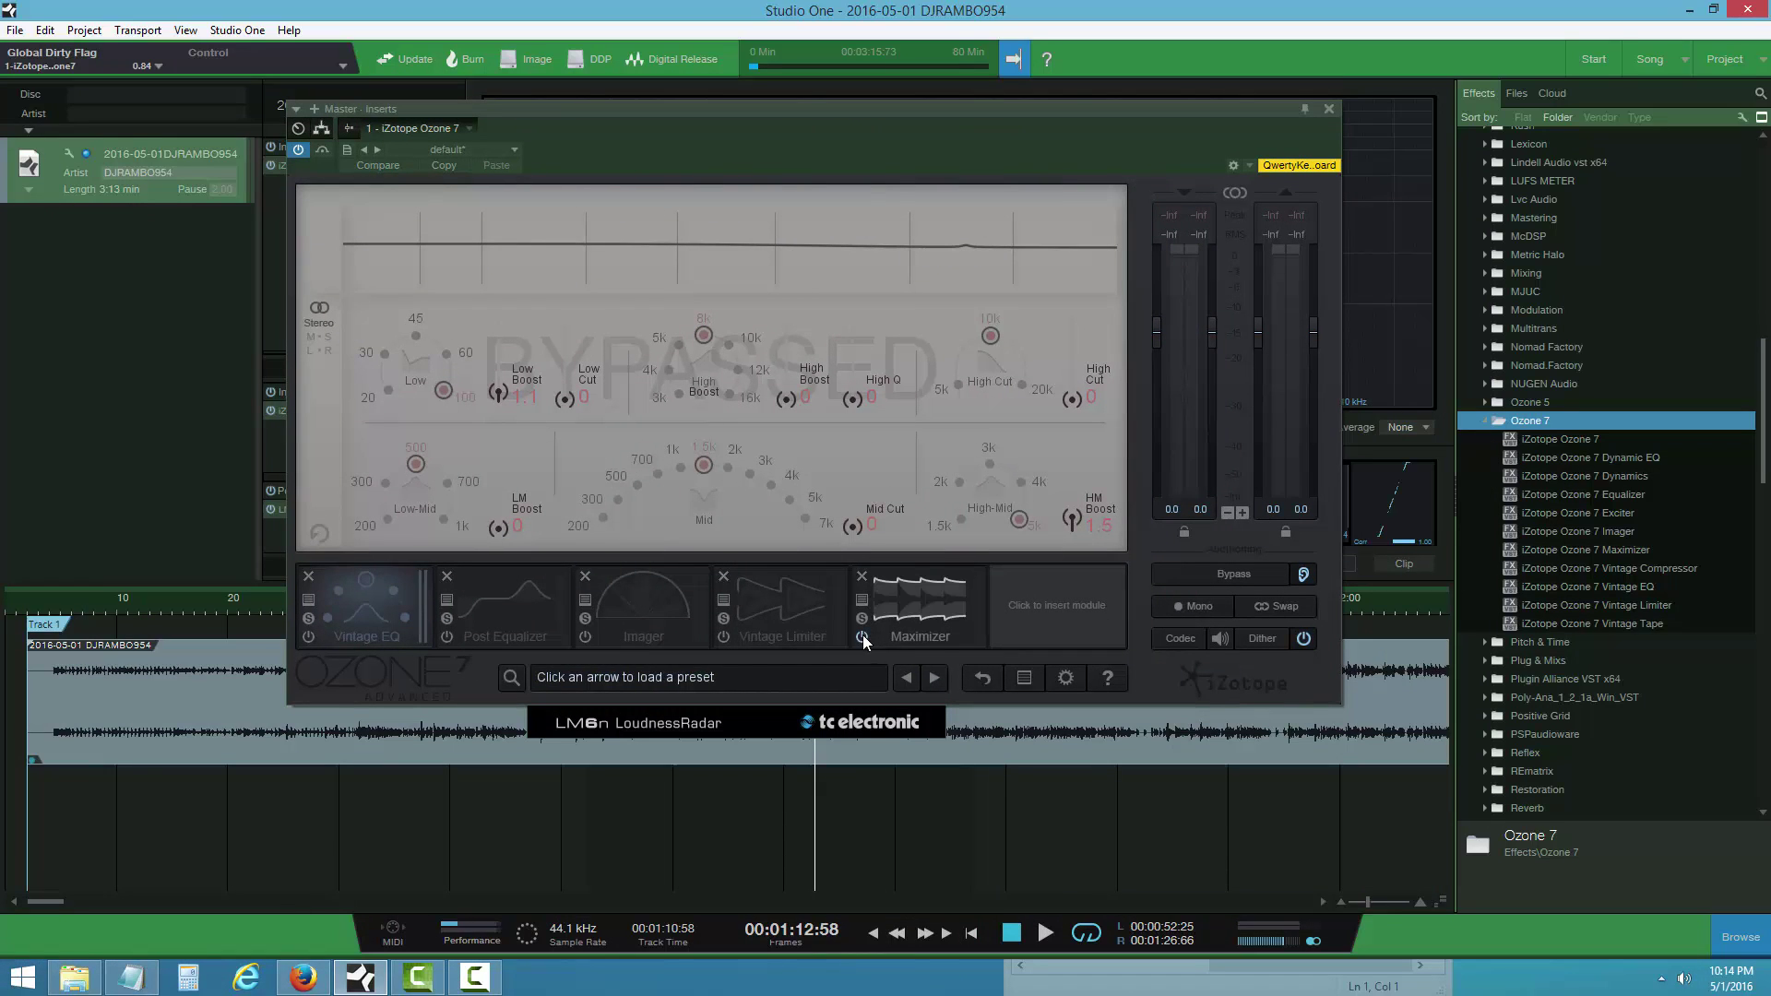
# - Review the Maximizer (IRC IV, -4.5 dB threshold, -1.0 dB ceiling) against Dither, then start playback
pyautogui.click(904, 606)
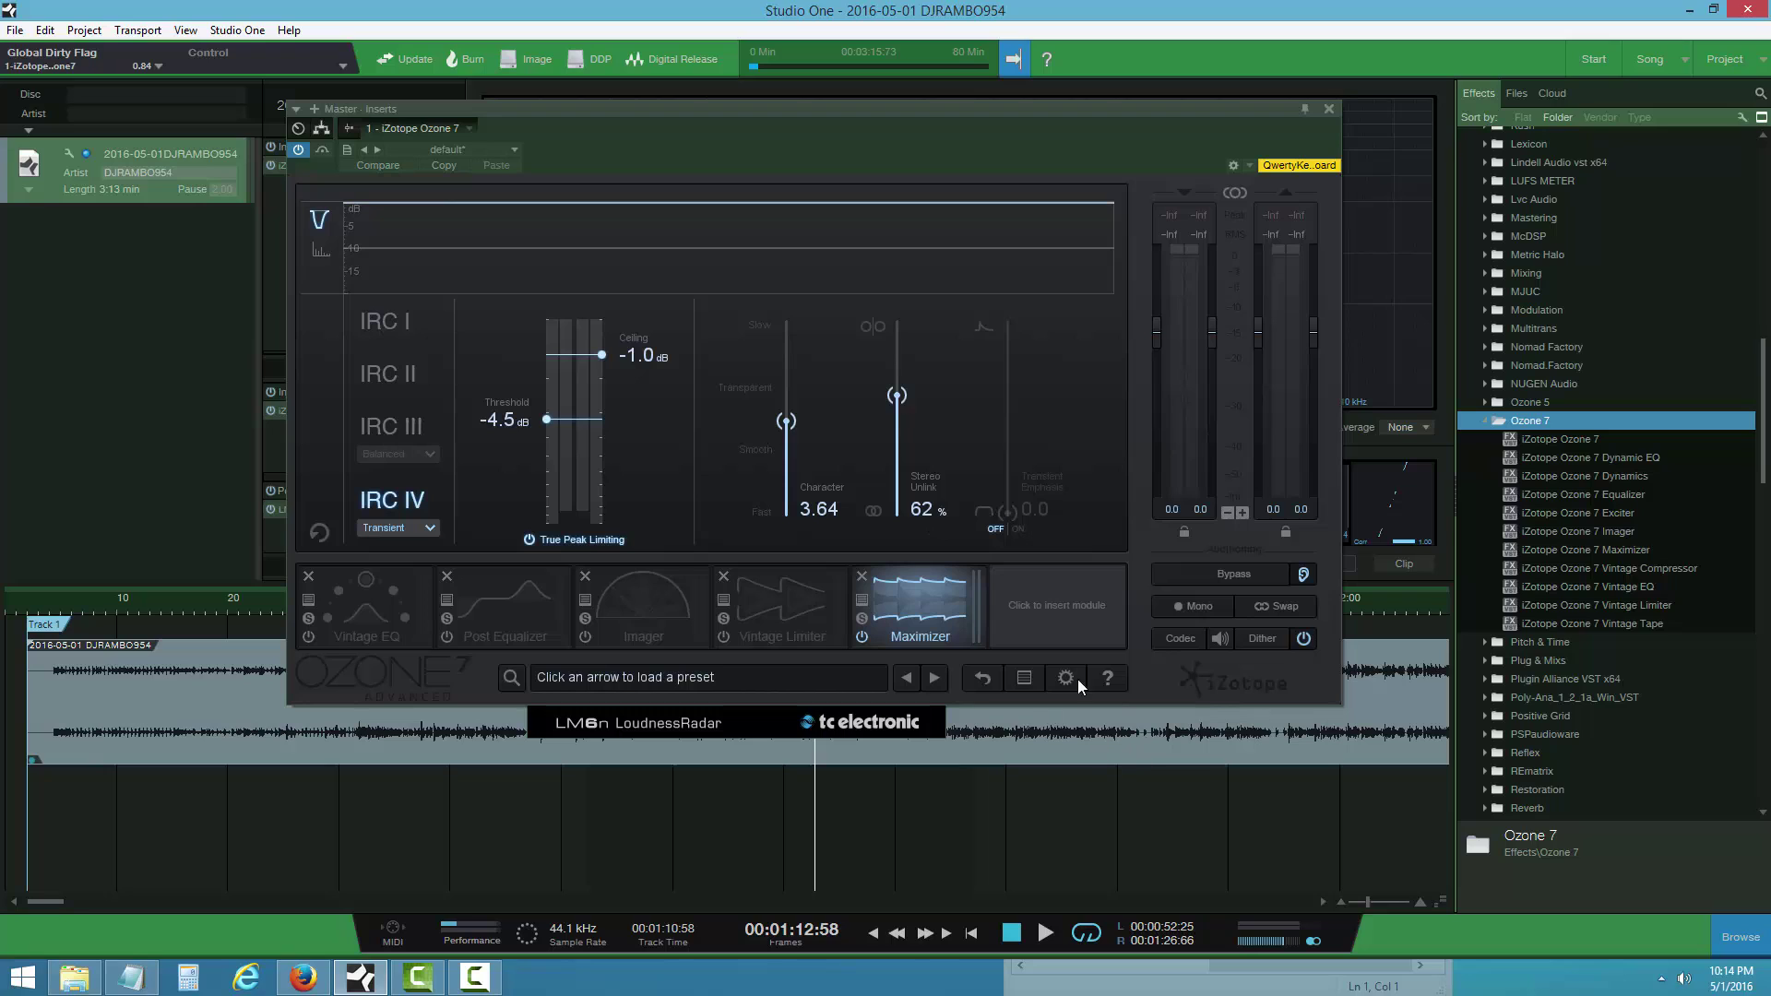
pyautogui.click(1266, 638)
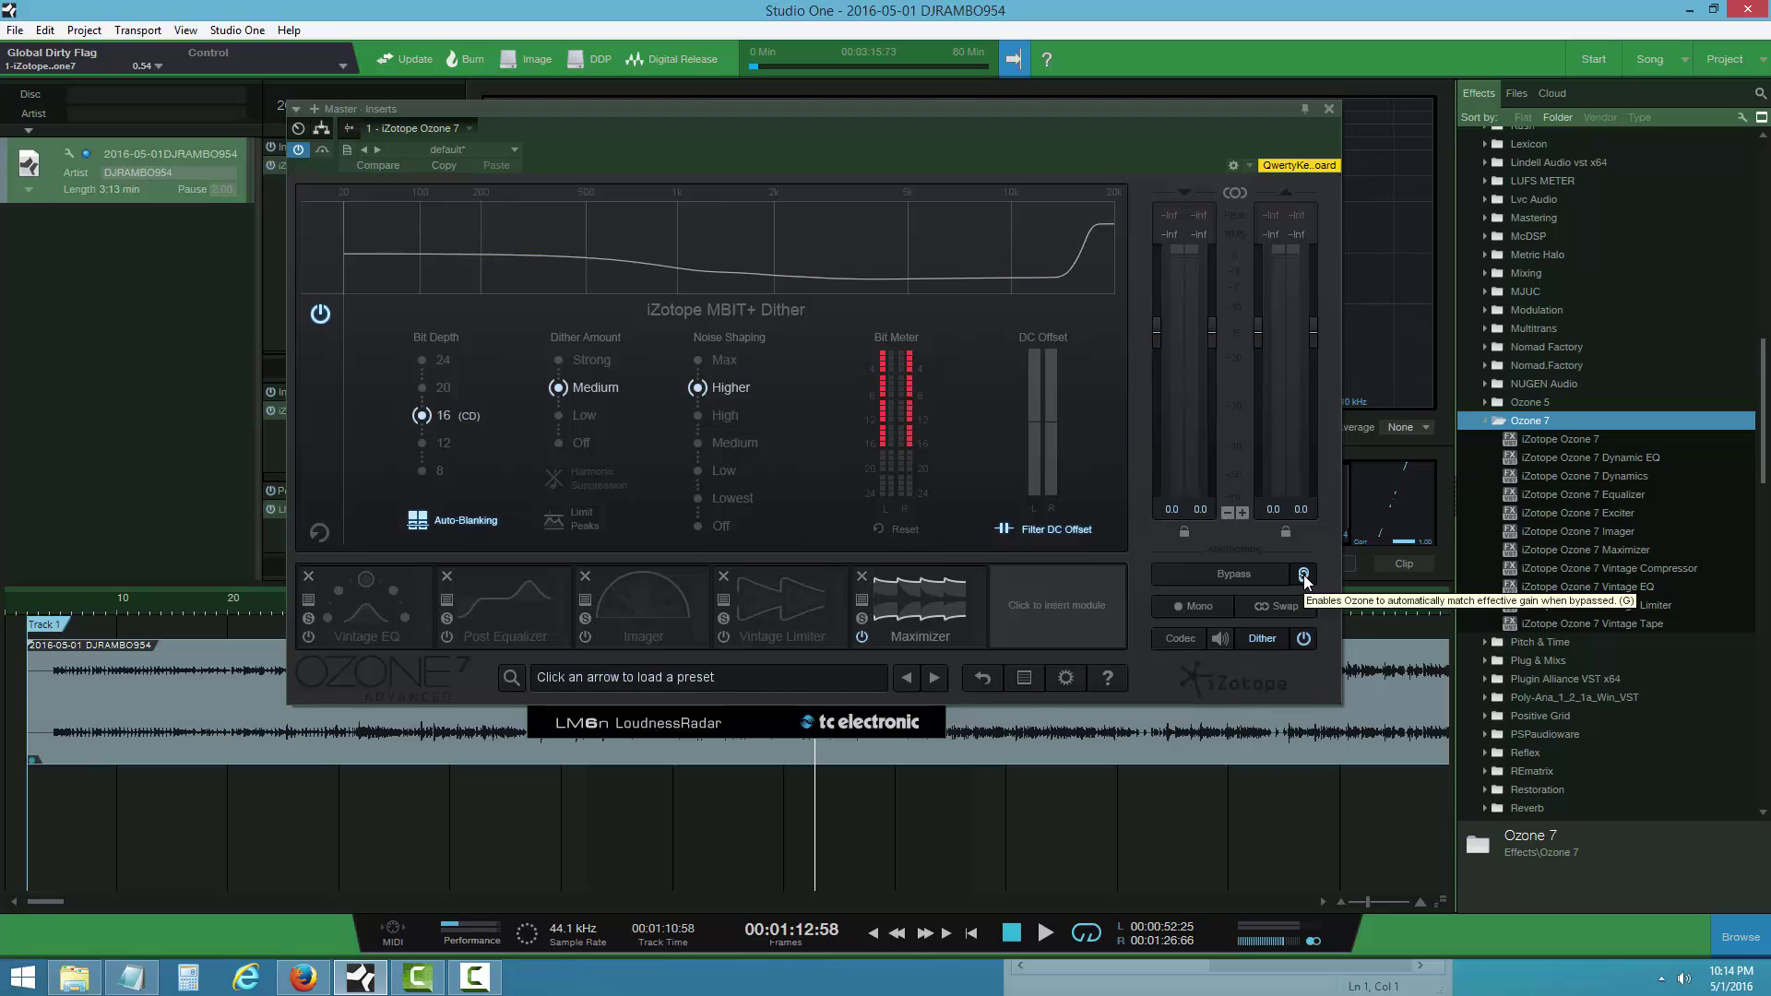
pyautogui.click(1276, 642)
pyautogui.click(1276, 642)
pyautogui.click(1276, 642)
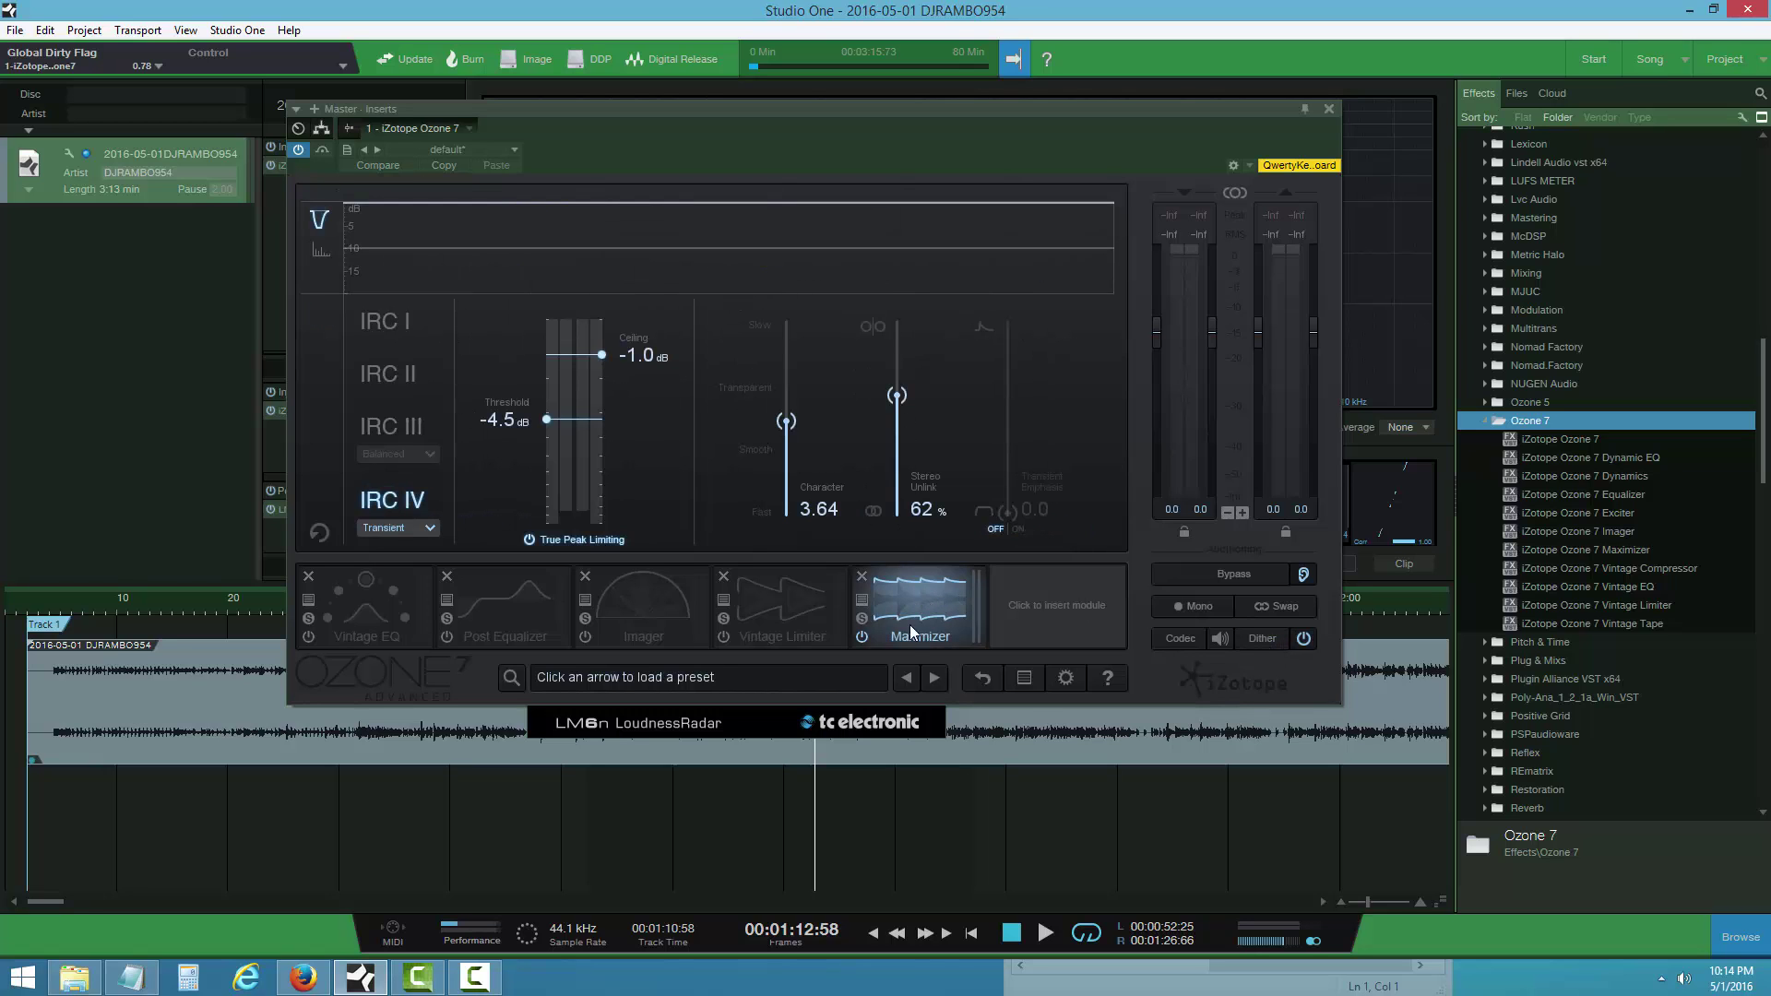
pyautogui.click(1039, 937)
# - Hide the Browser and move the Ozone window aside to uncover the loudness meter
pyautogui.moveTo(1095, 132); pyautogui.dragTo(689, 315)
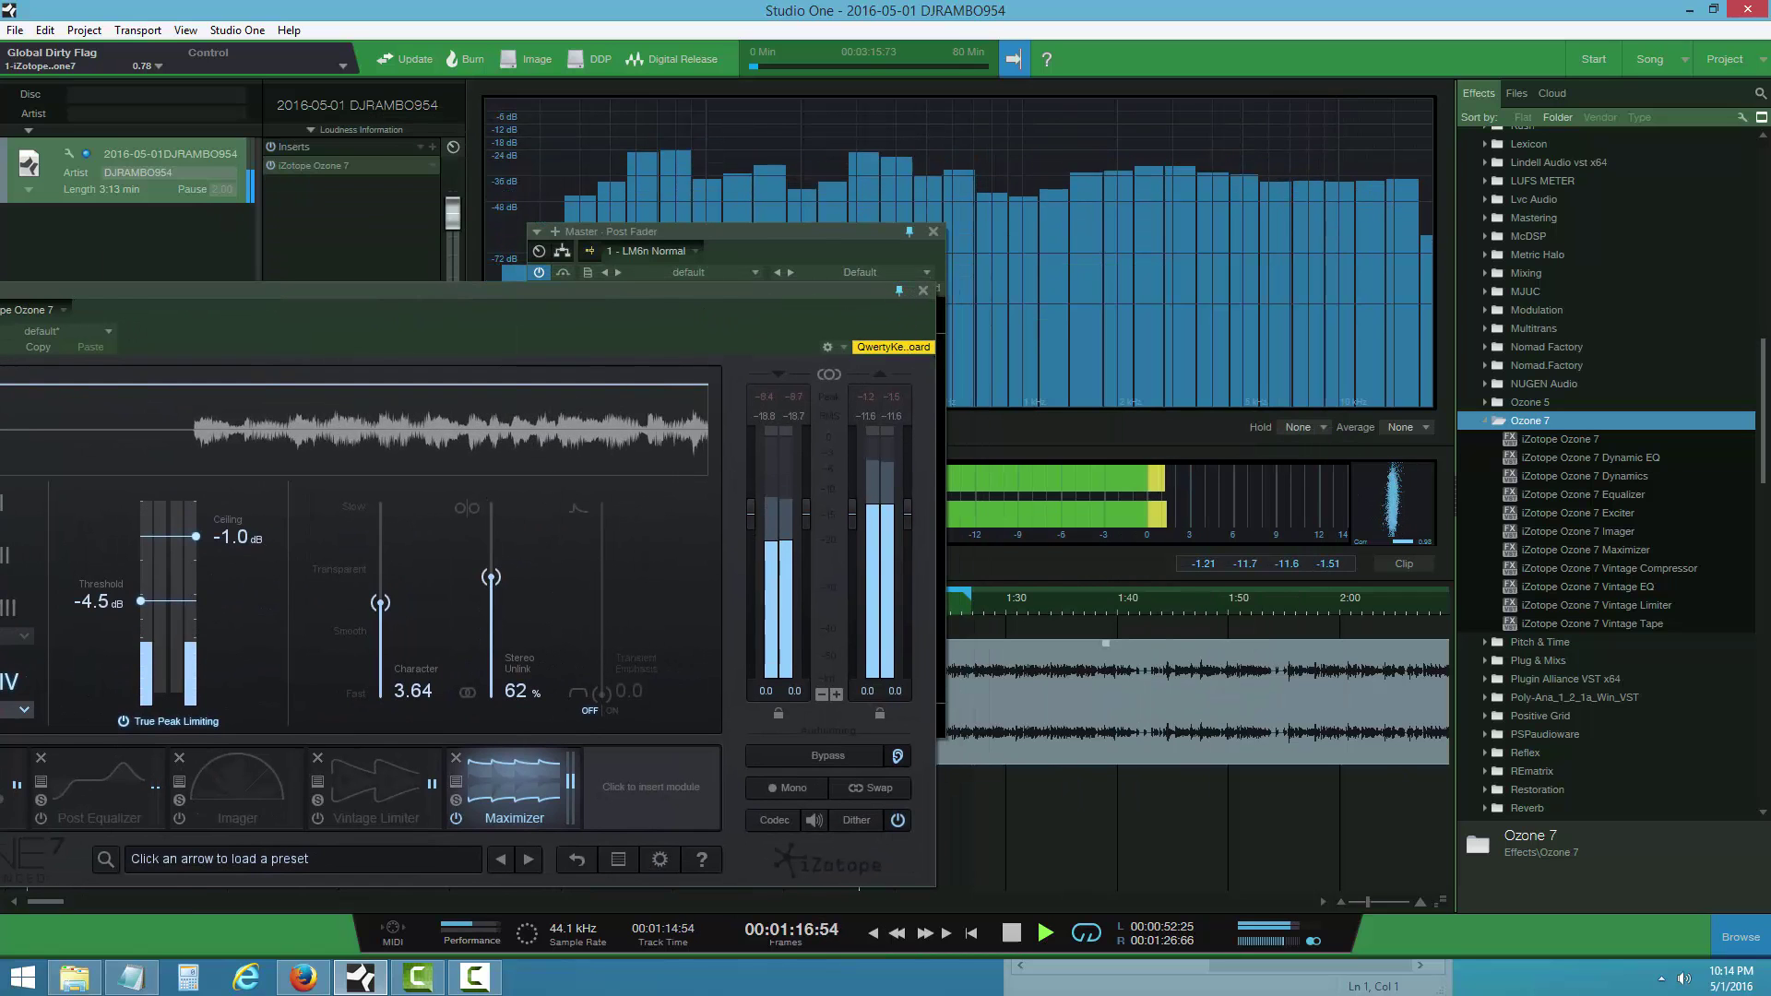
pyautogui.press('F5')
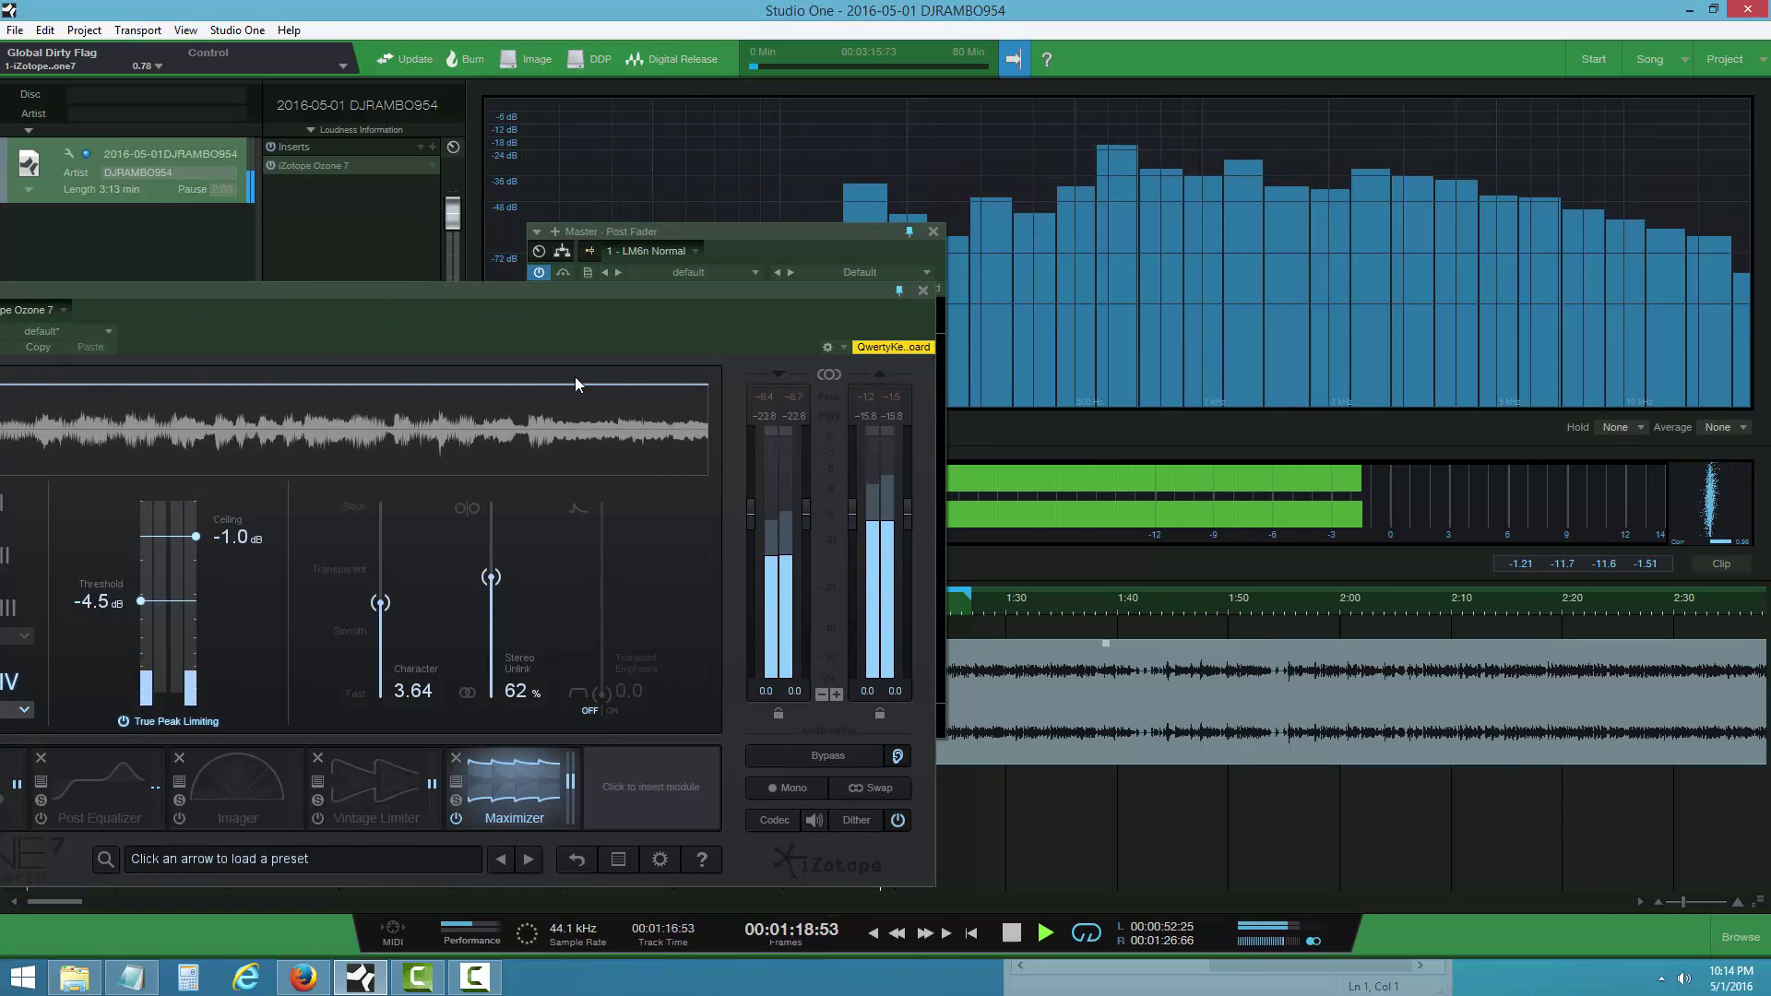
pyautogui.moveTo(610, 356); pyautogui.dragTo(1654, 252)
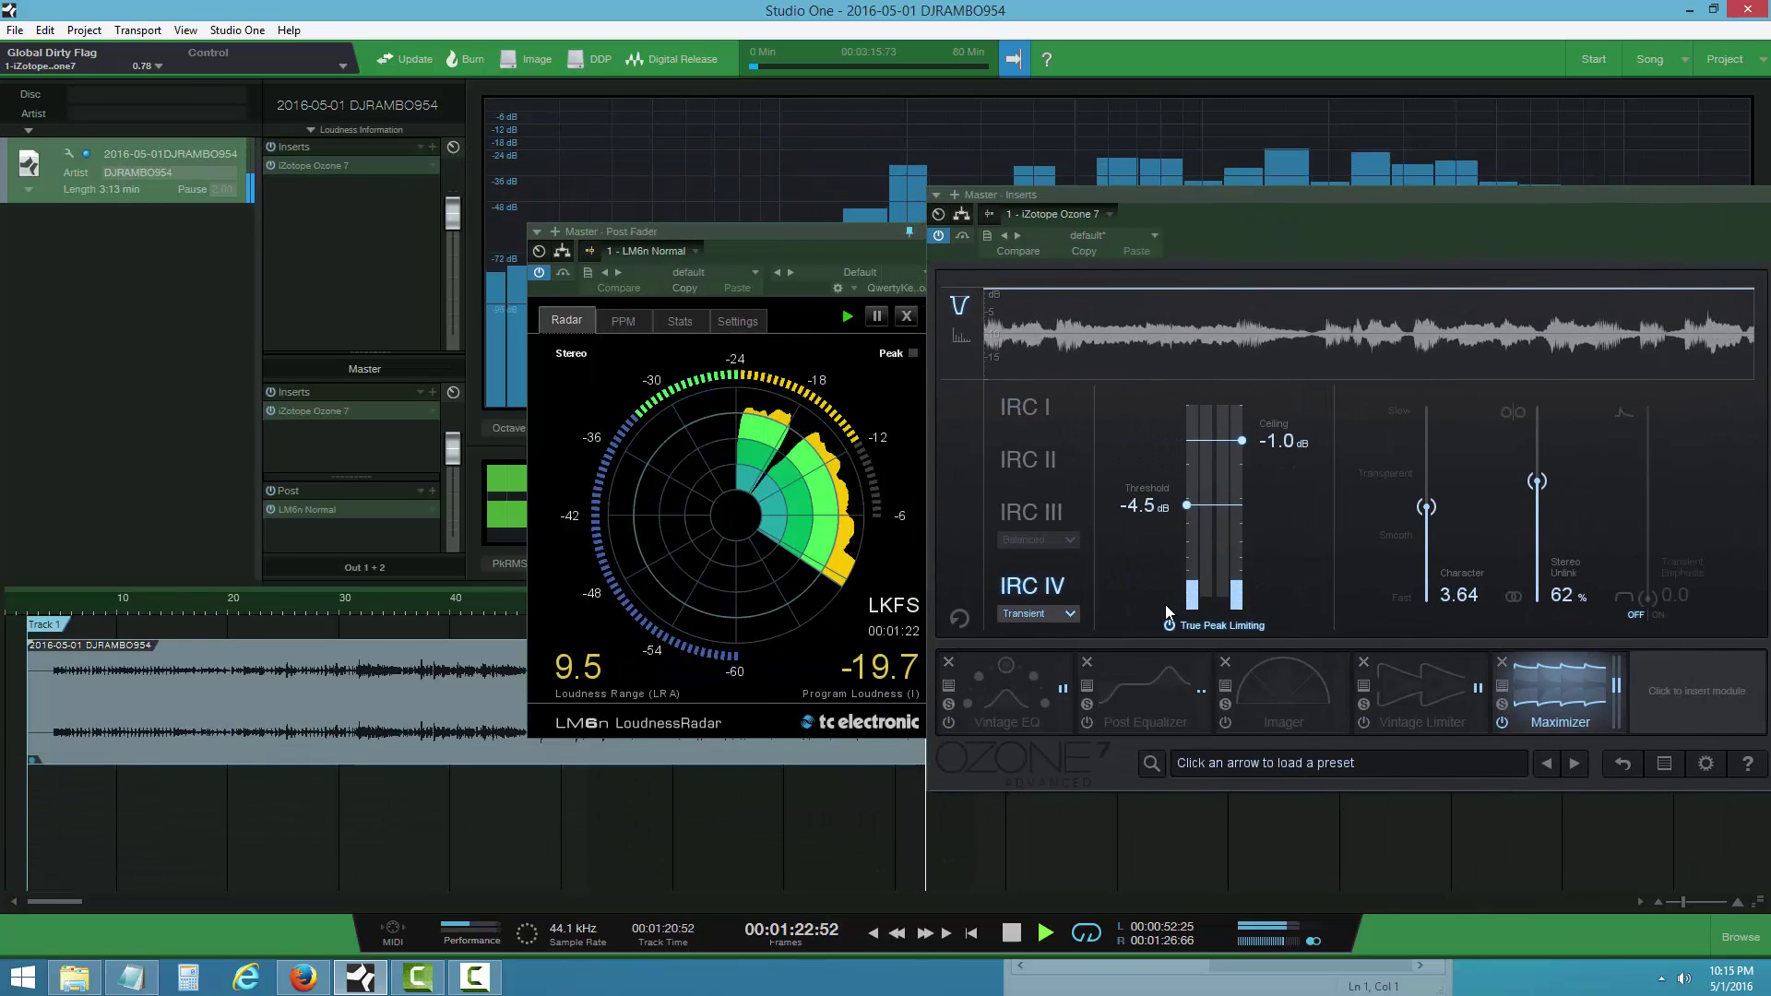
# - Bring the LM6n radar forward, reset it, and stop at -14.4 LKFS program loudness
pyautogui.click(916, 579)
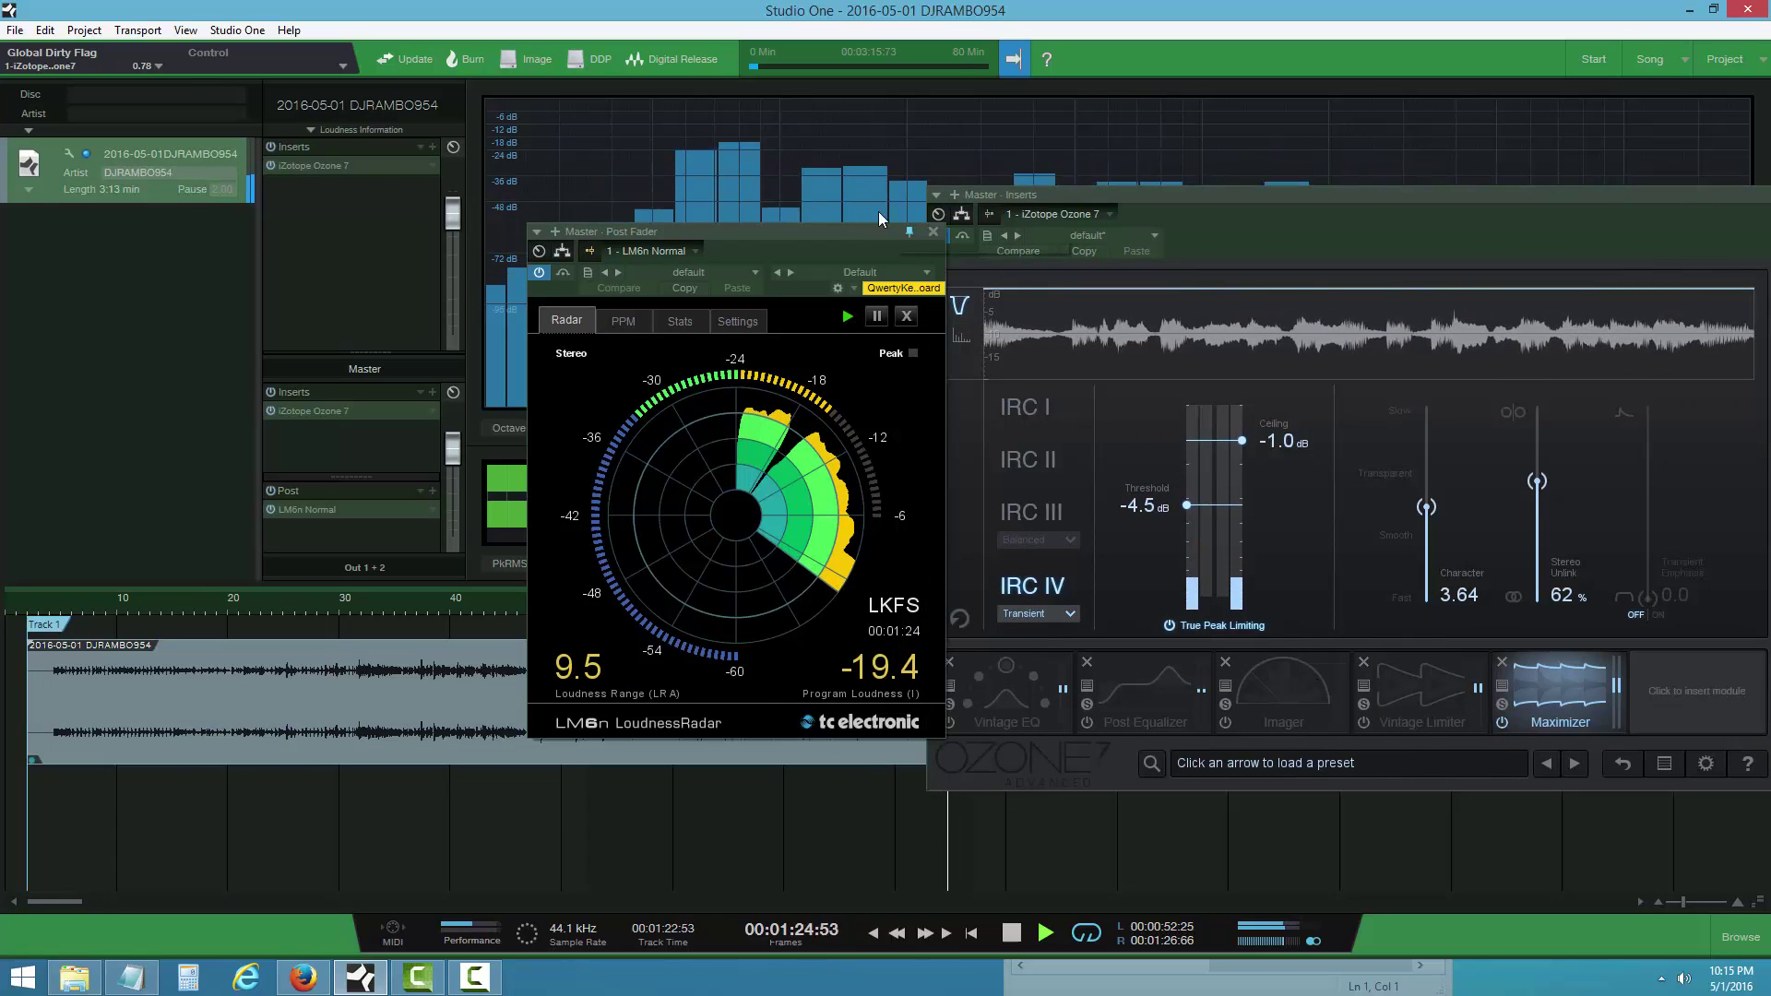
pyautogui.moveTo(890, 232); pyautogui.dragTo(635, 216)
pyautogui.click(650, 300)
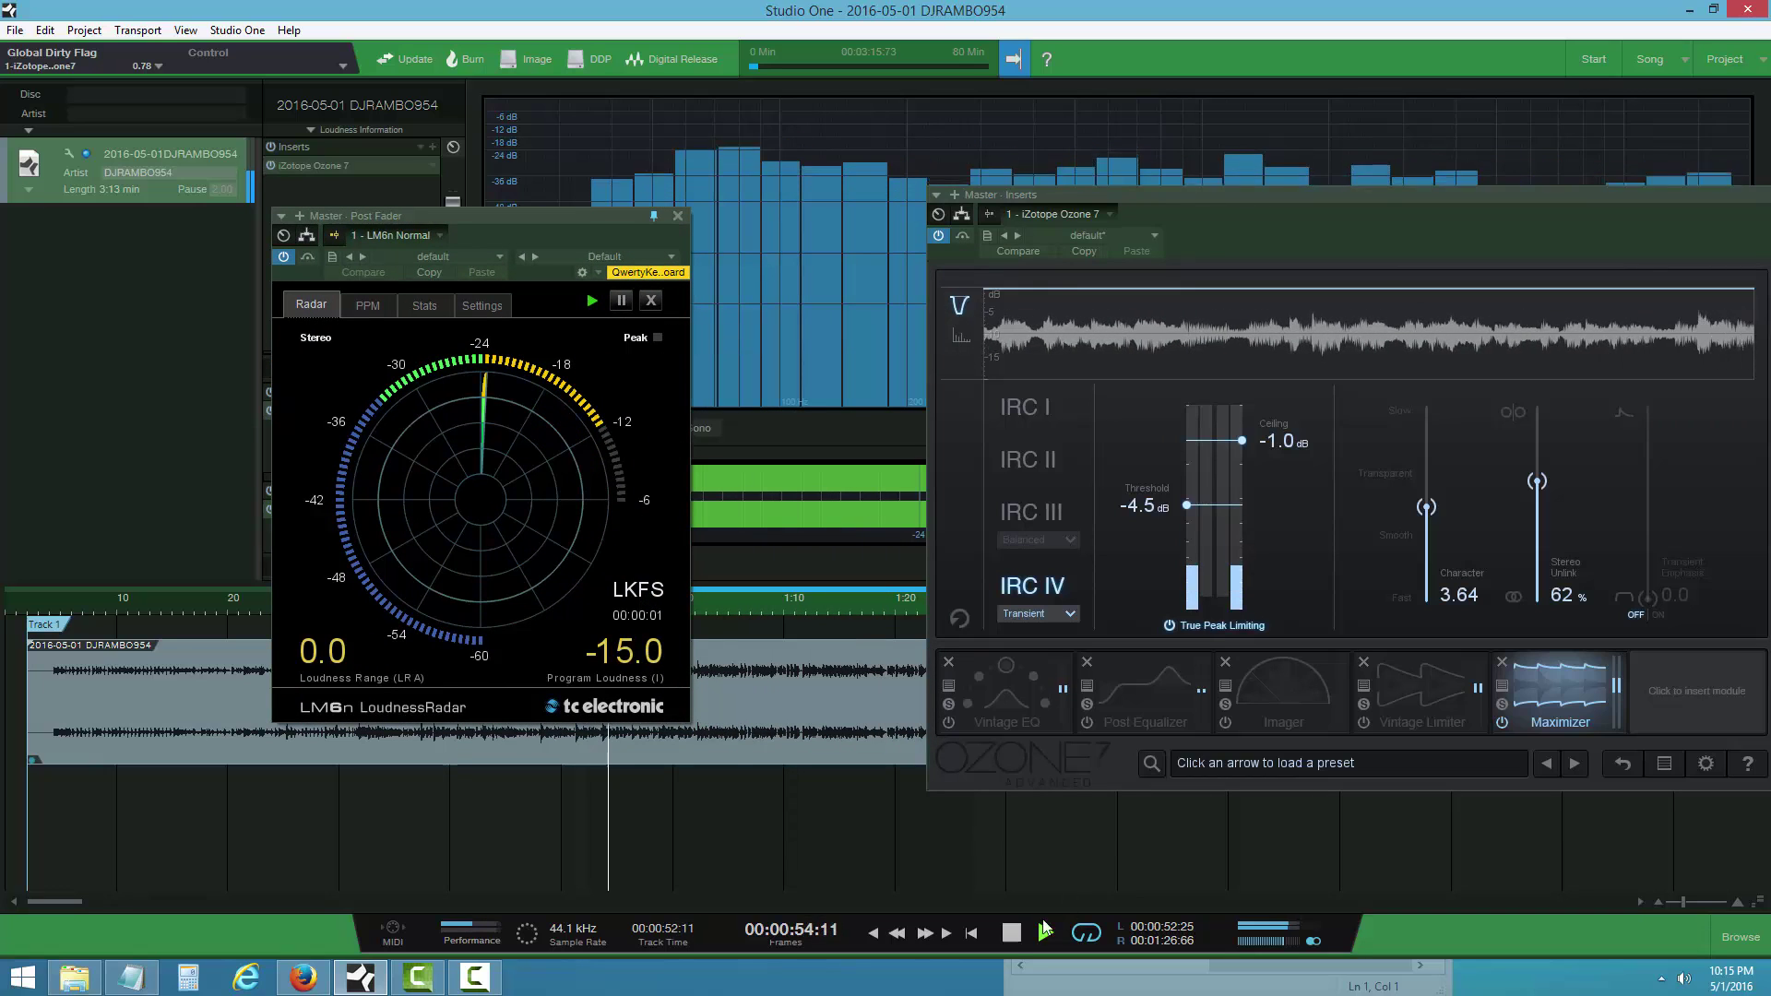
pyautogui.click(1011, 933)
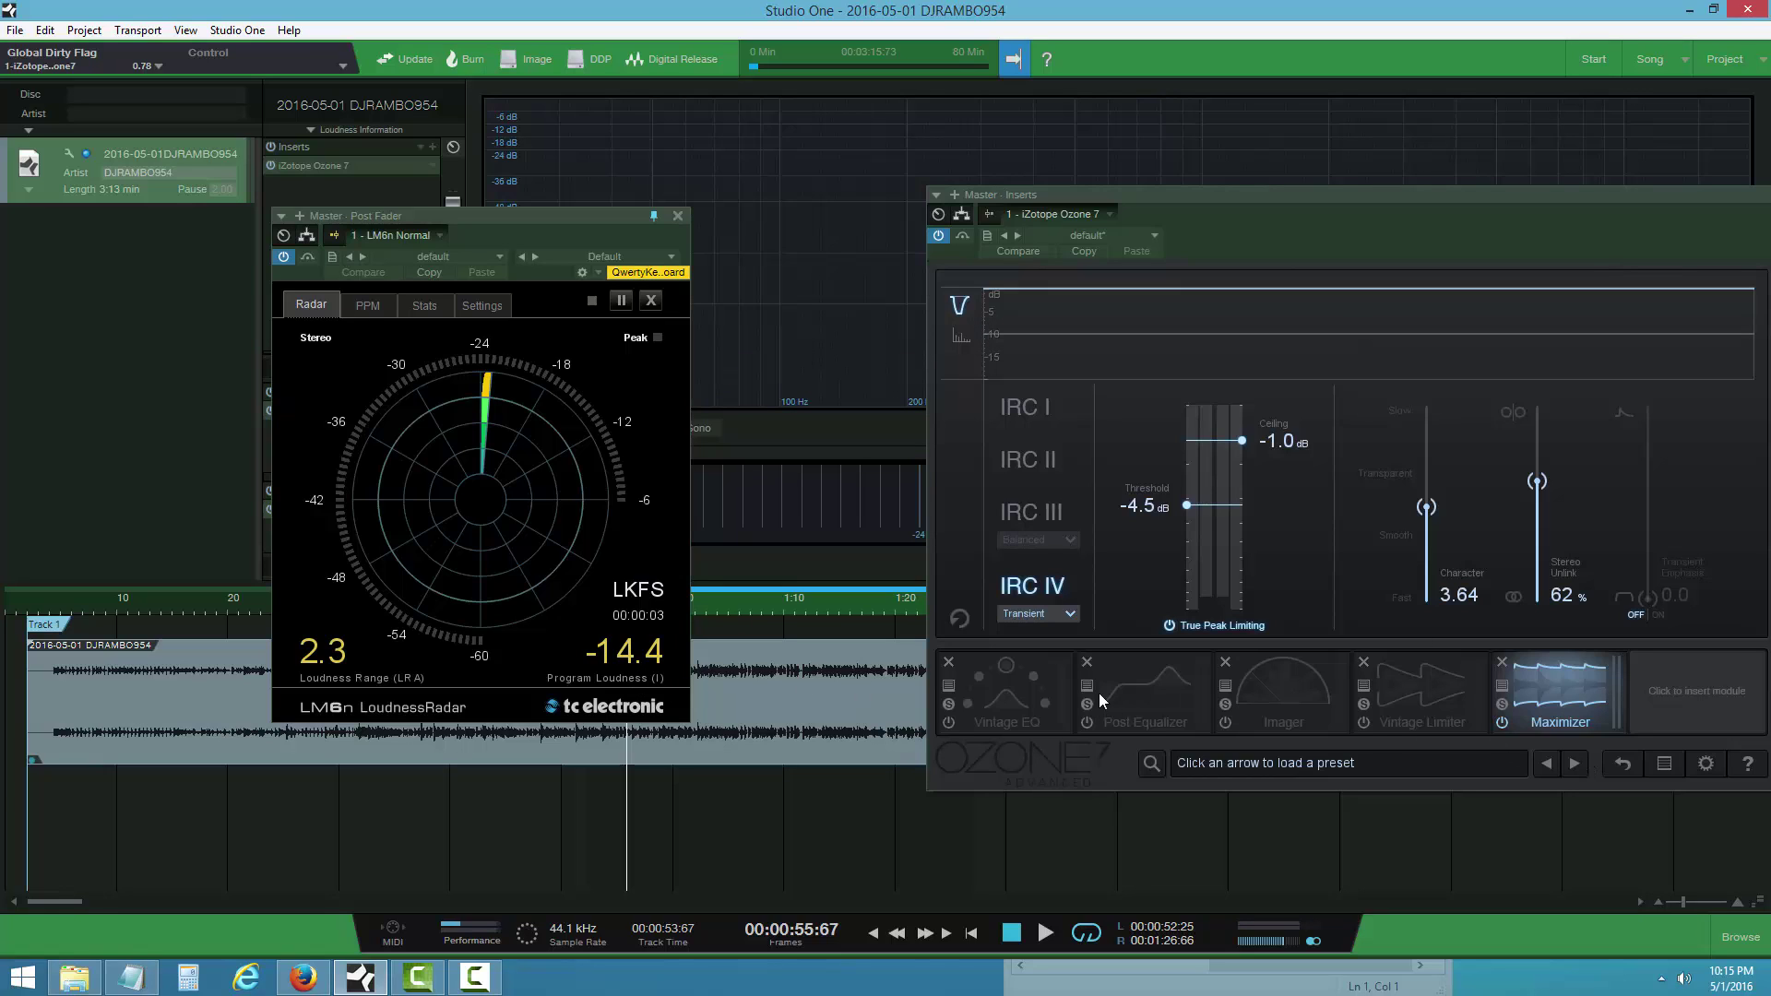
# - Enable the Vintage Limiter in Tube mode (-1.5 dB threshold, 0.0 dB ceiling) and play the track
pyautogui.click(1414, 706)
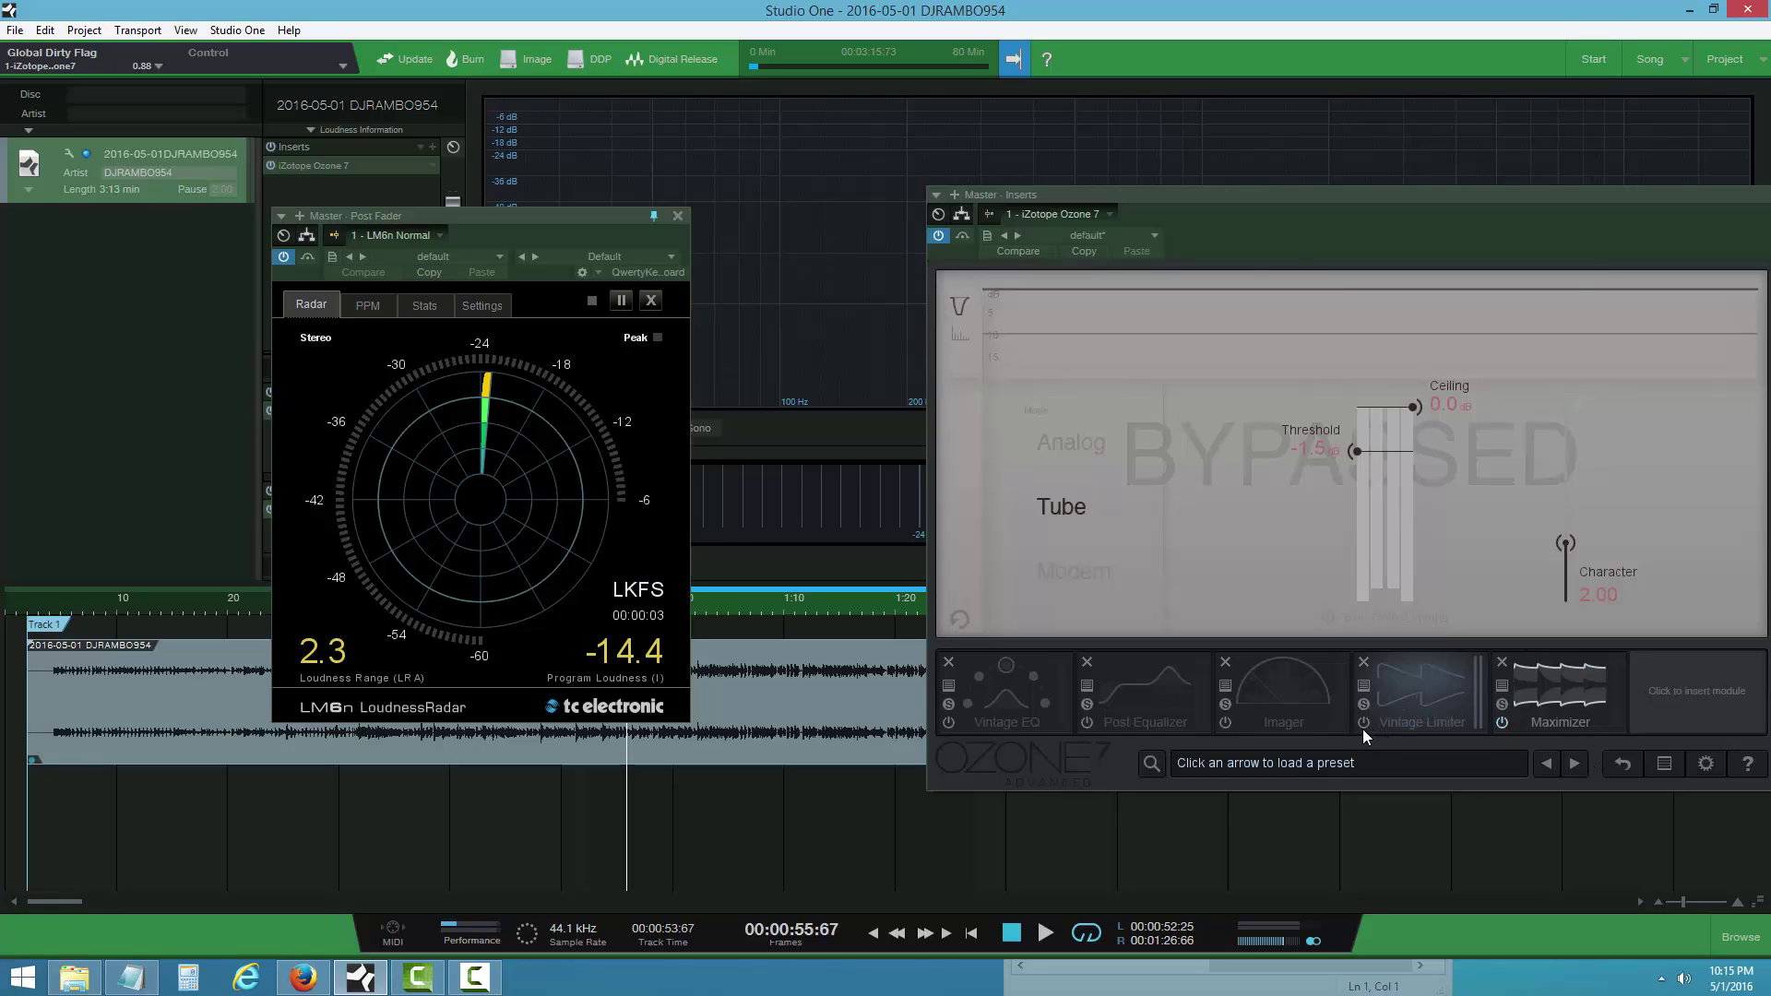
pyautogui.click(1363, 722)
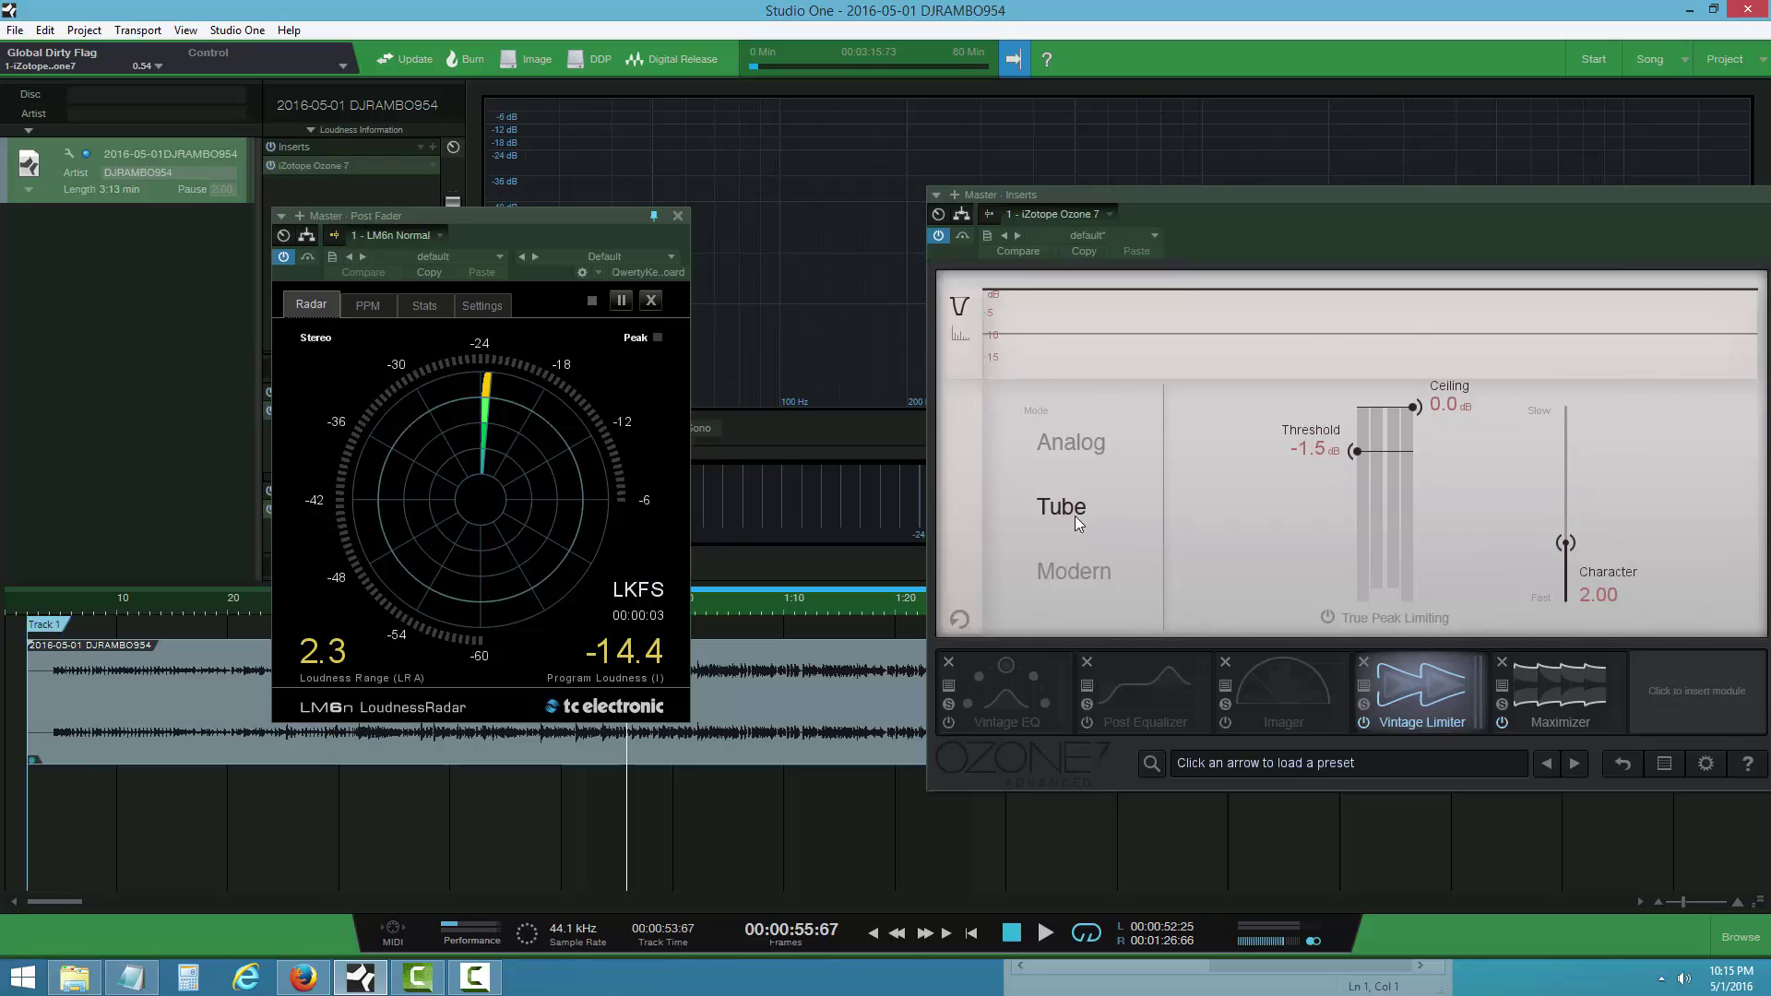
pyautogui.moveTo(1450, 212); pyautogui.dragTo(1388, 184)
pyautogui.click(1045, 932)
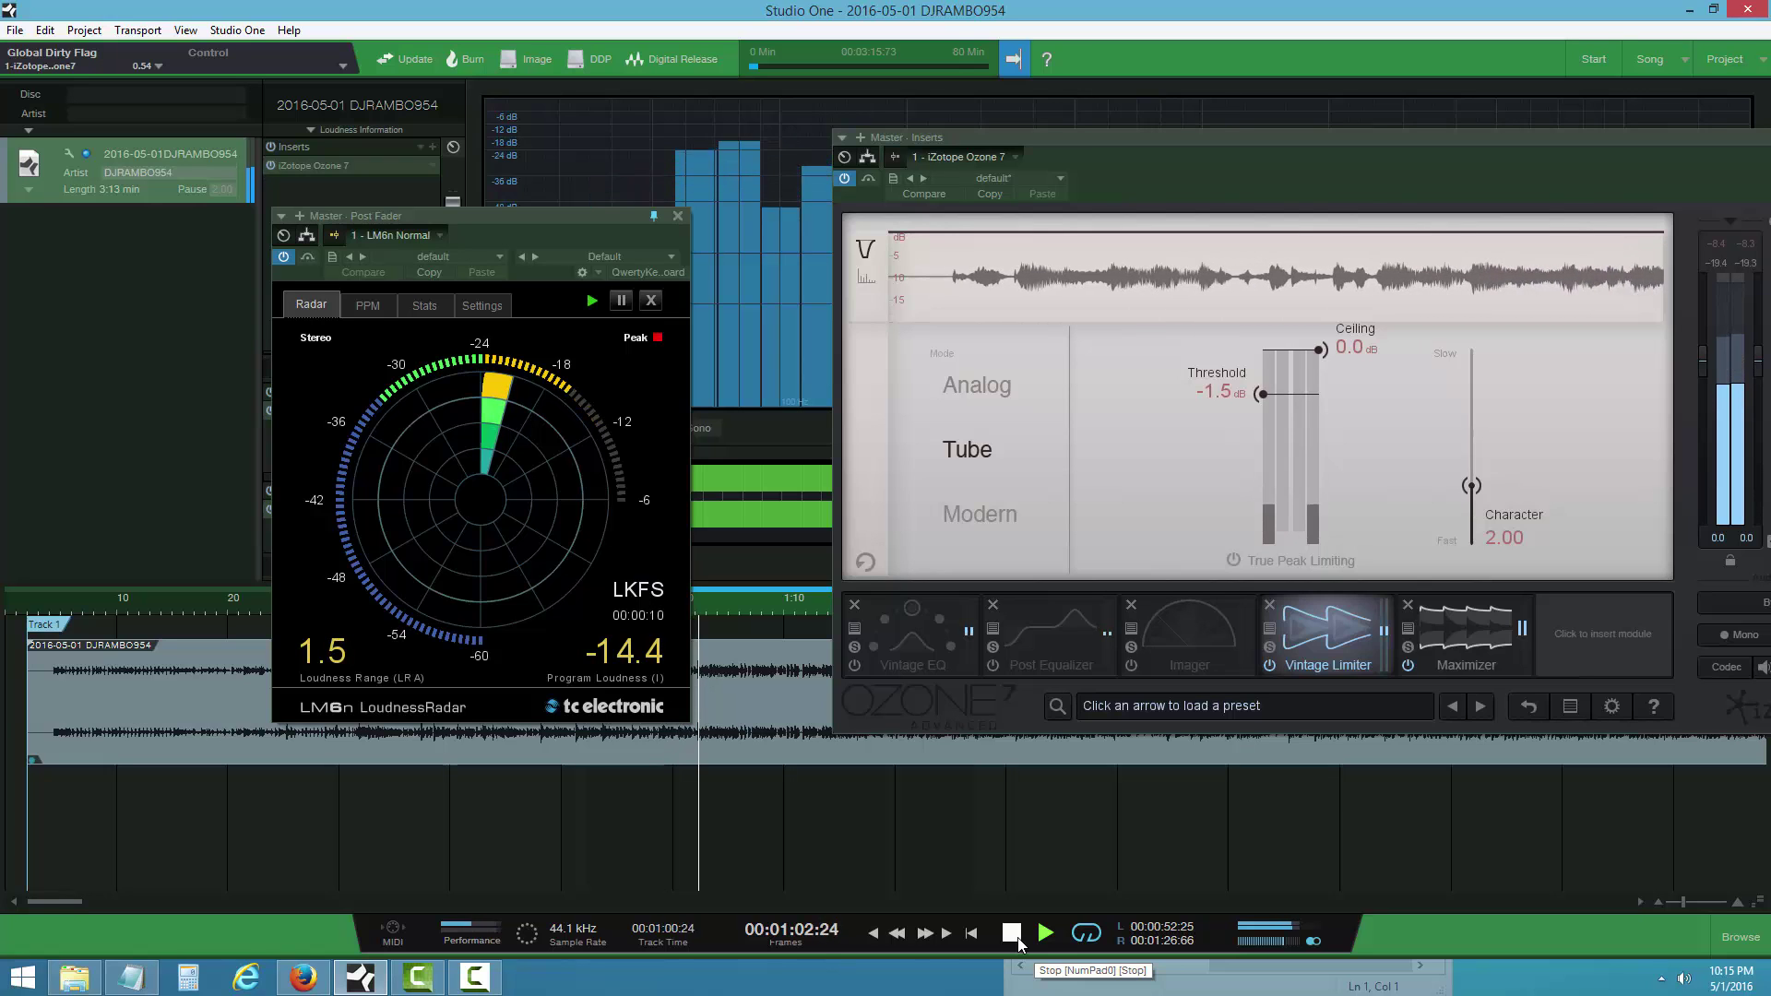
# - Enable the Vintage EQ (1.1 low, 1.5 high-mid boost) and A/B it during playback
pyautogui.click(1012, 933)
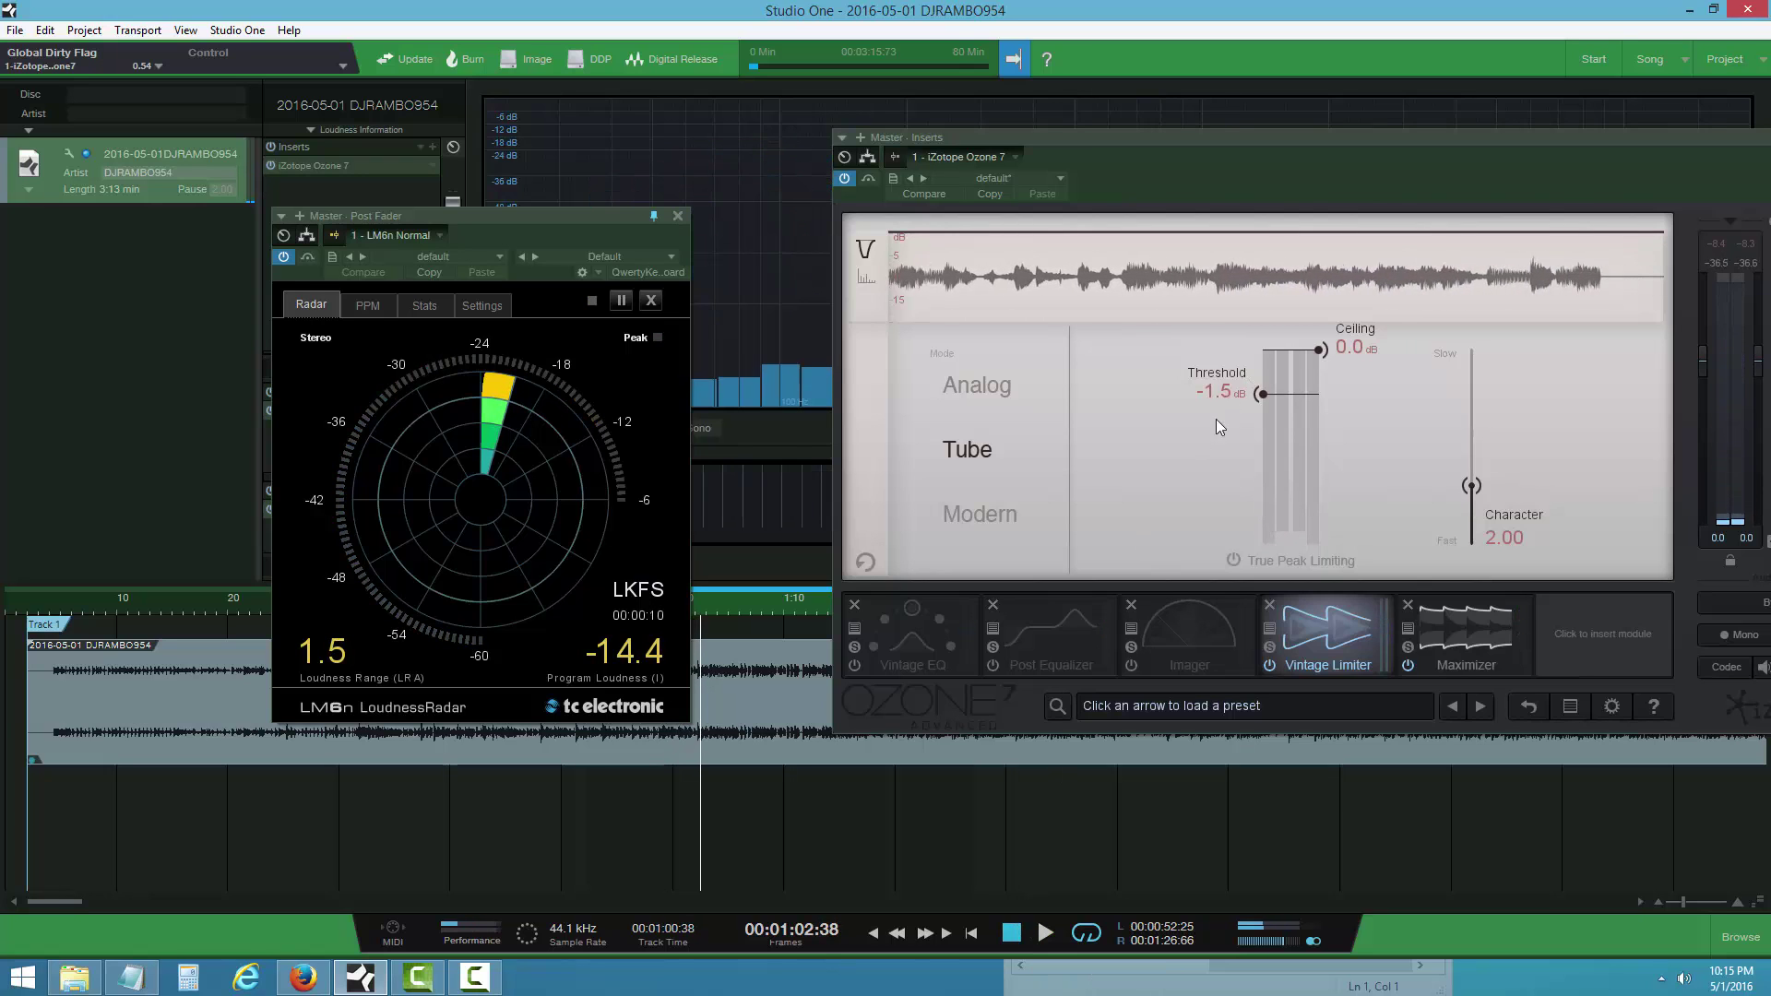
pyautogui.click(913, 661)
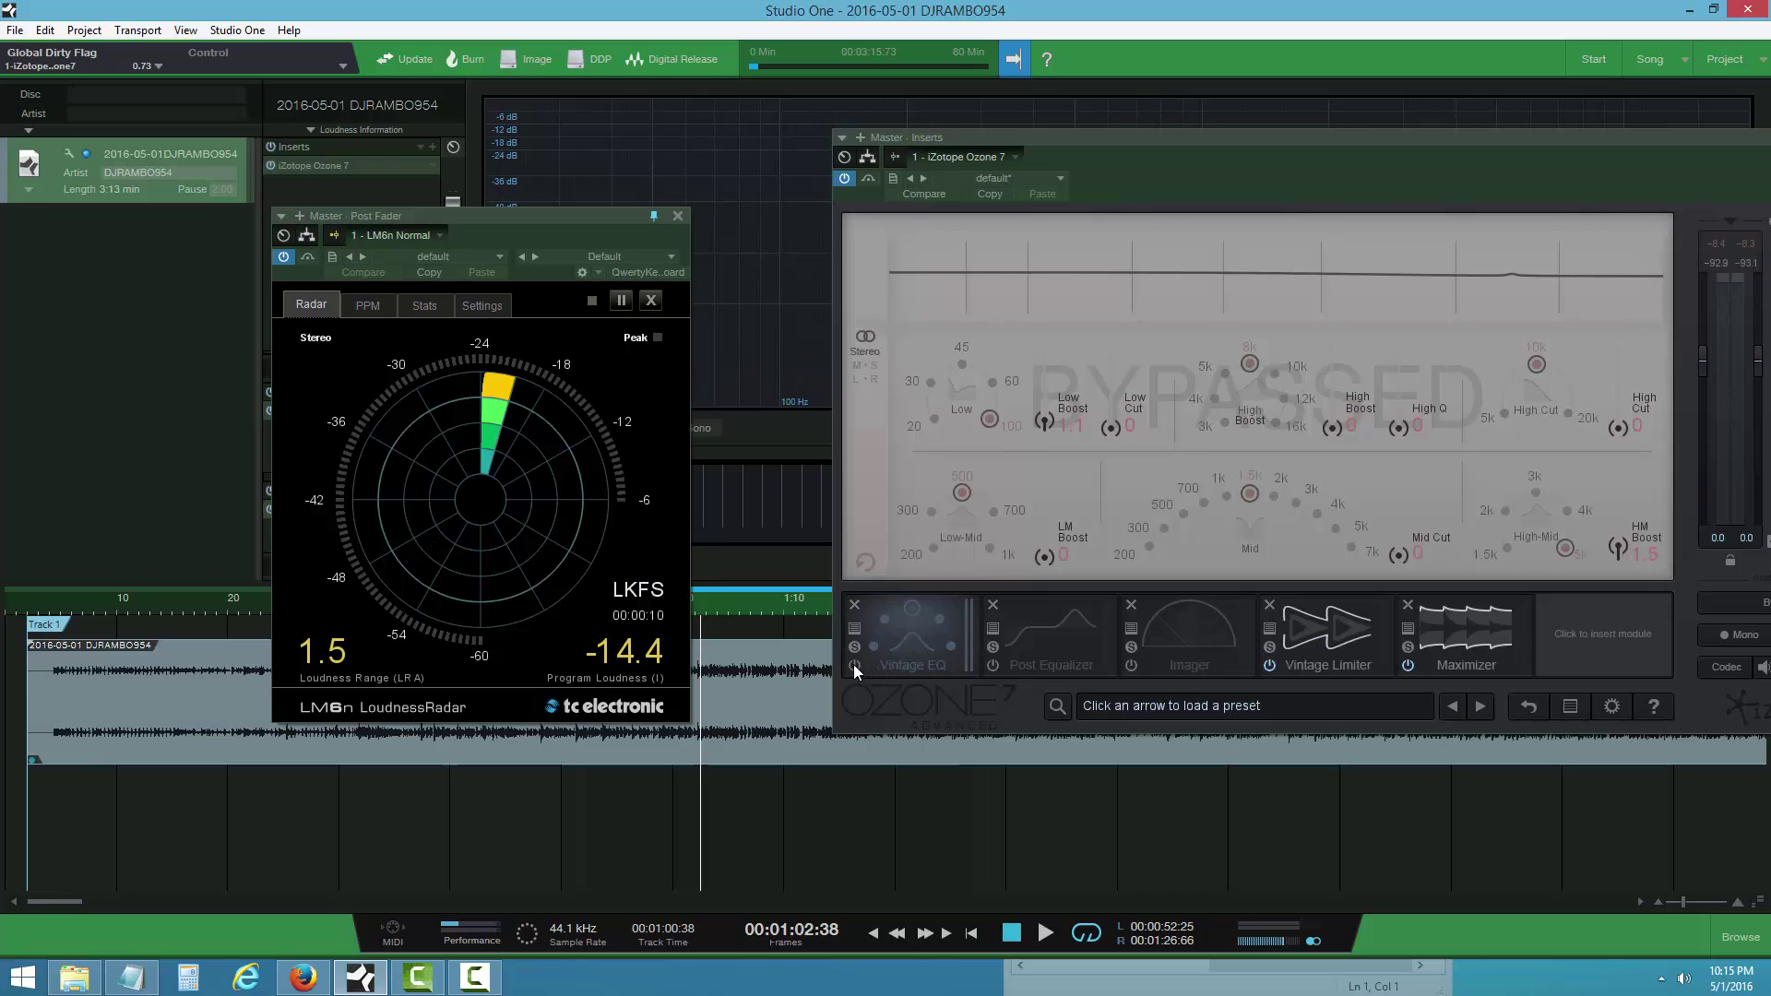
pyautogui.click(854, 665)
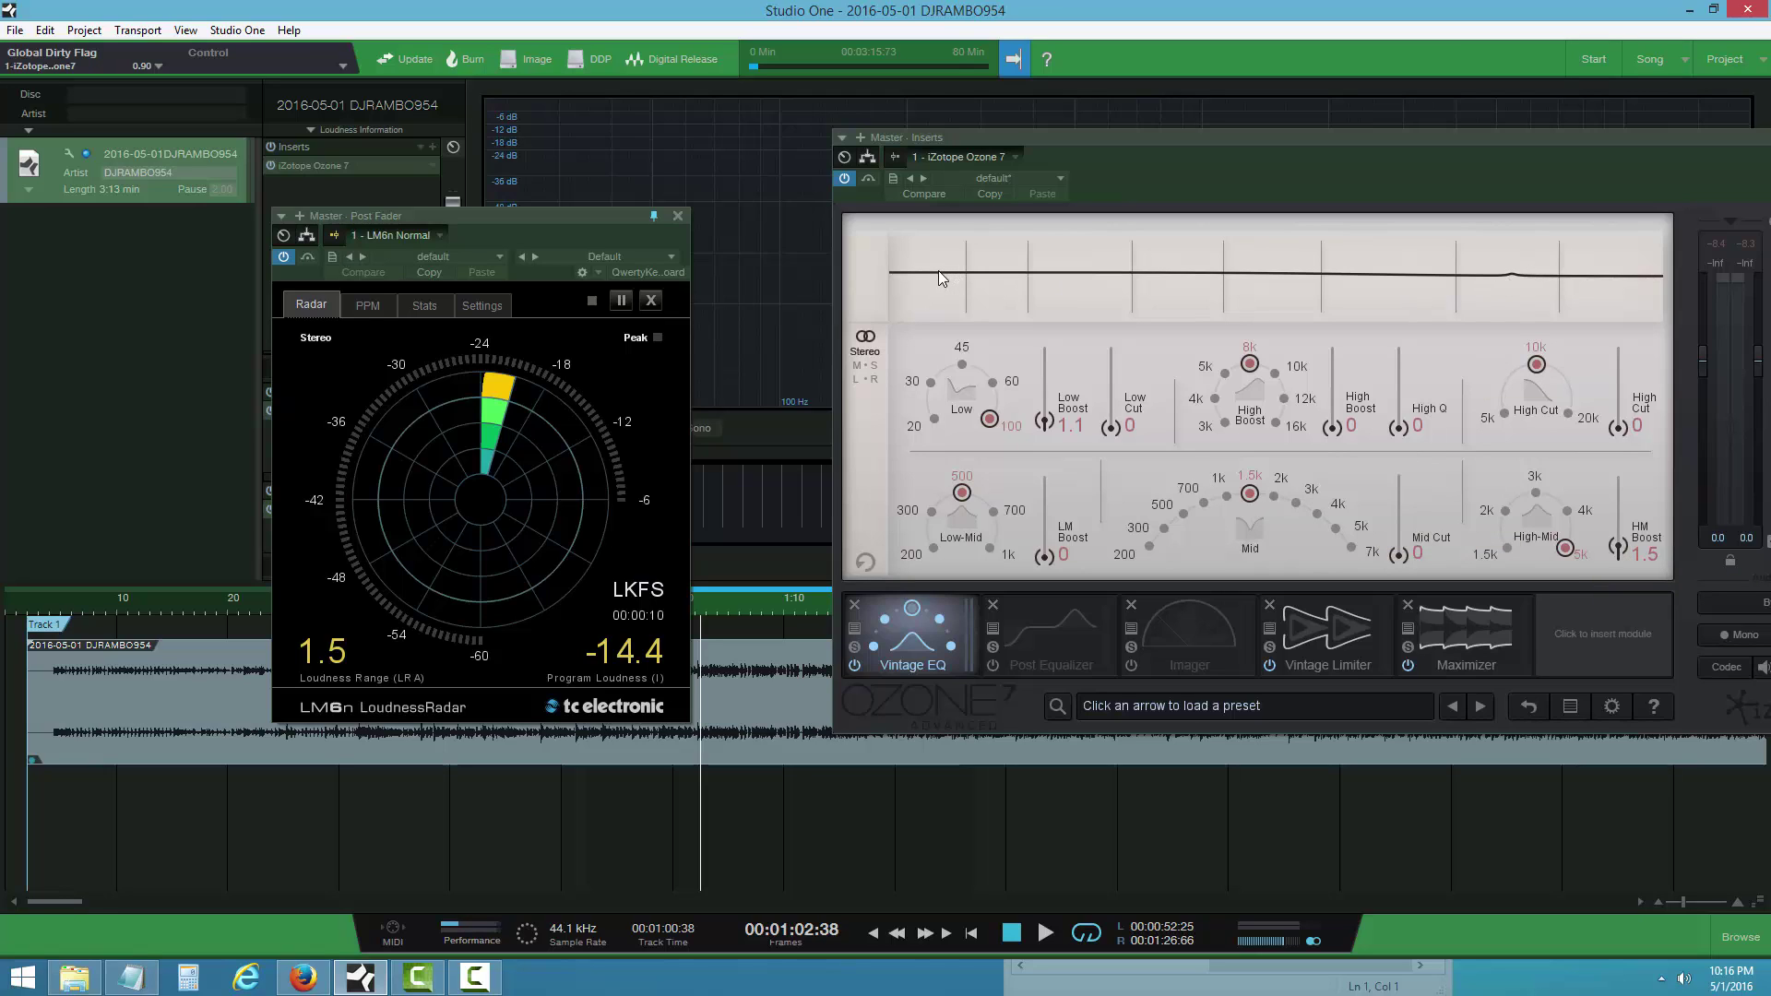
pyautogui.click(1043, 934)
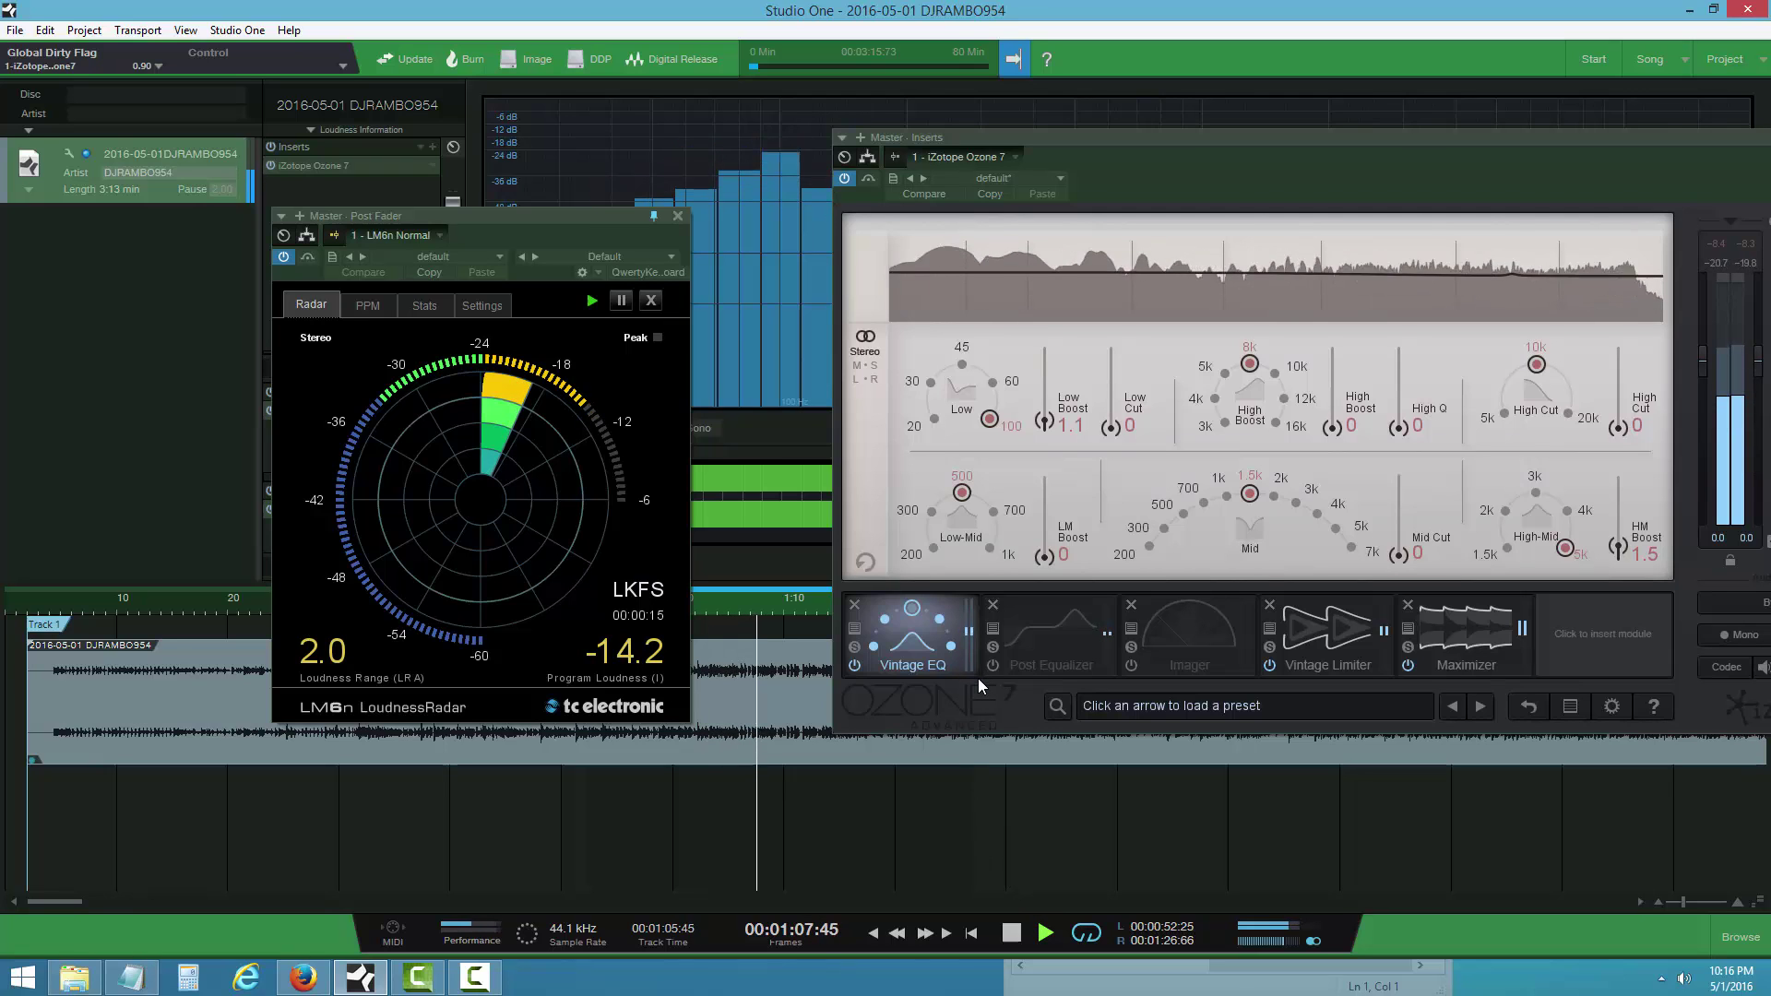
pyautogui.click(853, 666)
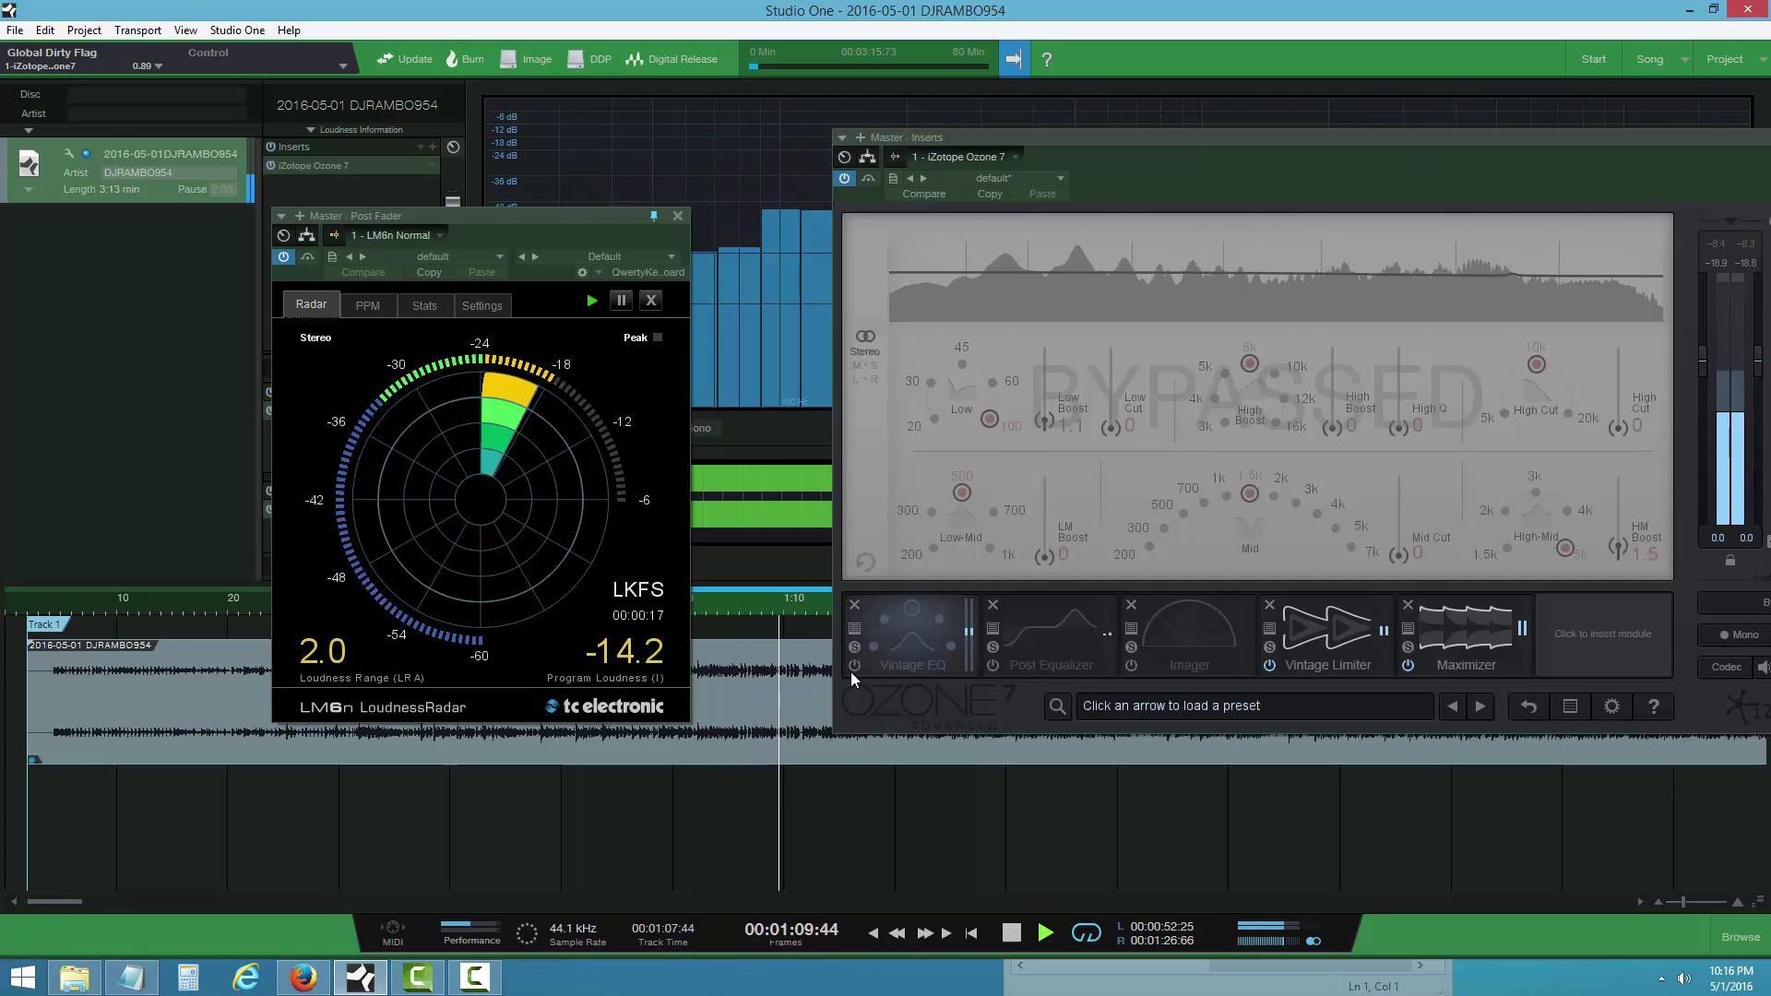
pyautogui.click(854, 666)
# - Stop playback and switch on Ozone's Post Equalizer module
pyautogui.click(1014, 934)
pyautogui.click(989, 667)
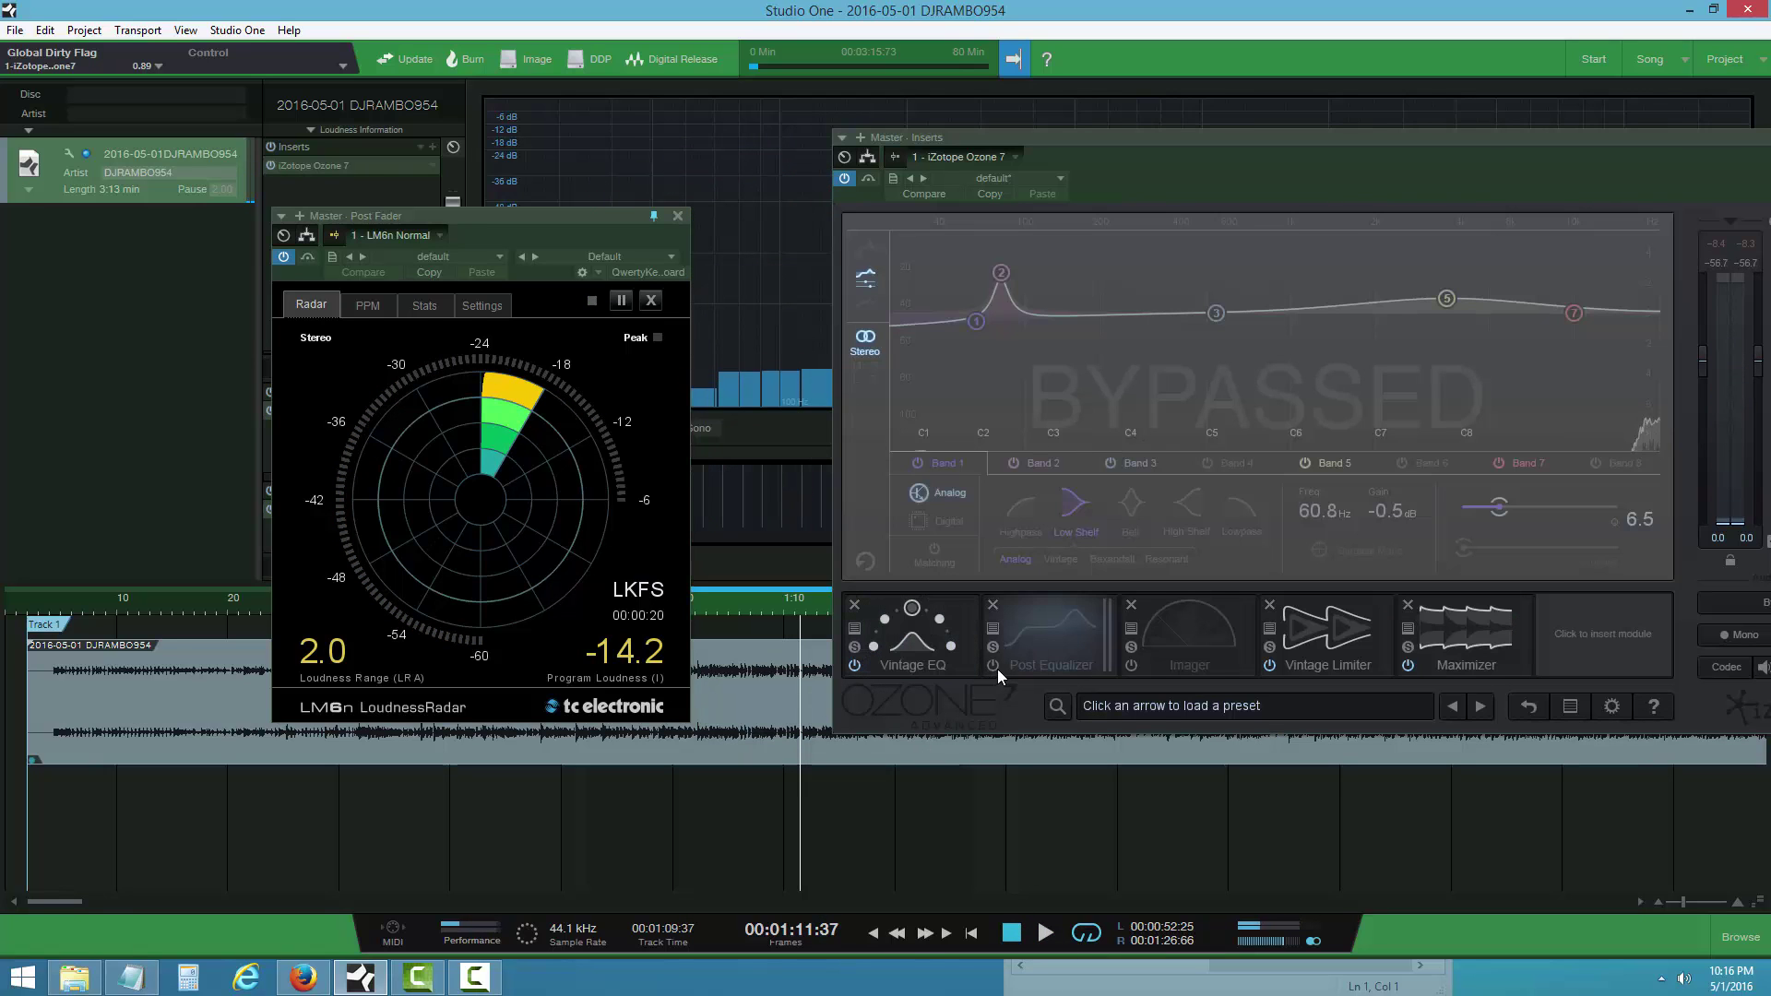
pyautogui.click(997, 667)
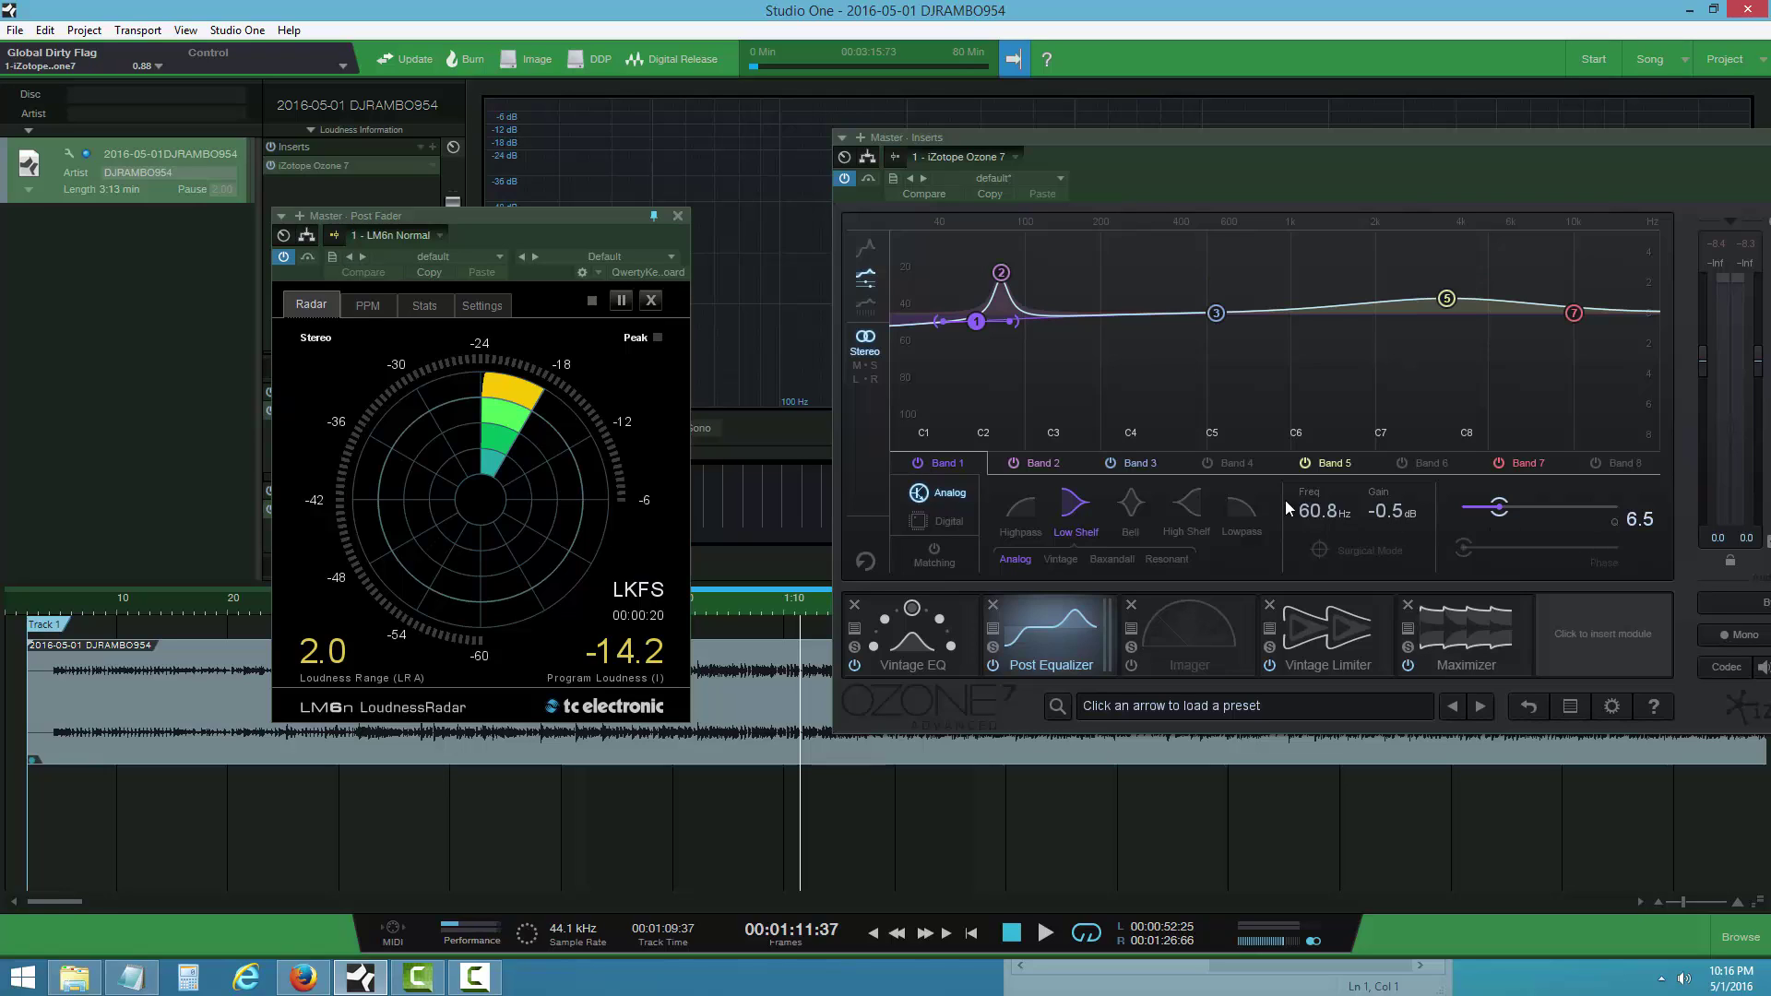
# - Inspect EQ Bands 2, 4, 5 and 7, settle on the 3.56 kHz Band 5 bell, and play
pyautogui.click(1046, 464)
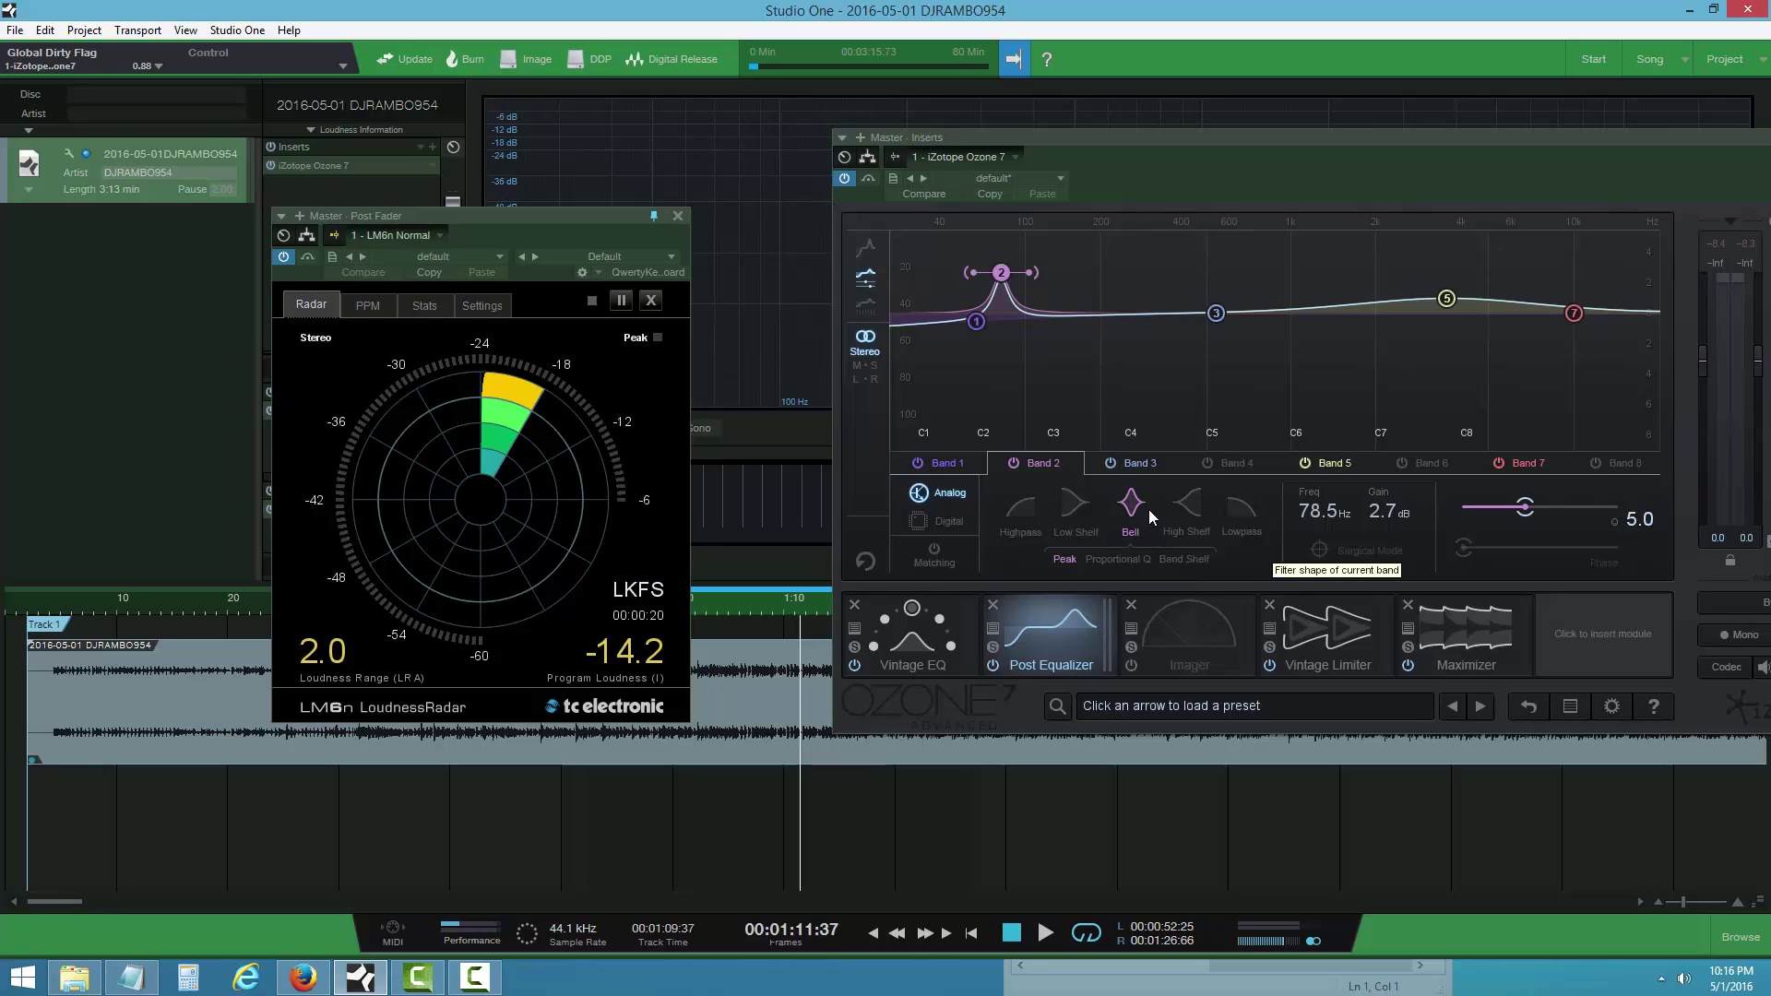
pyautogui.click(1240, 467)
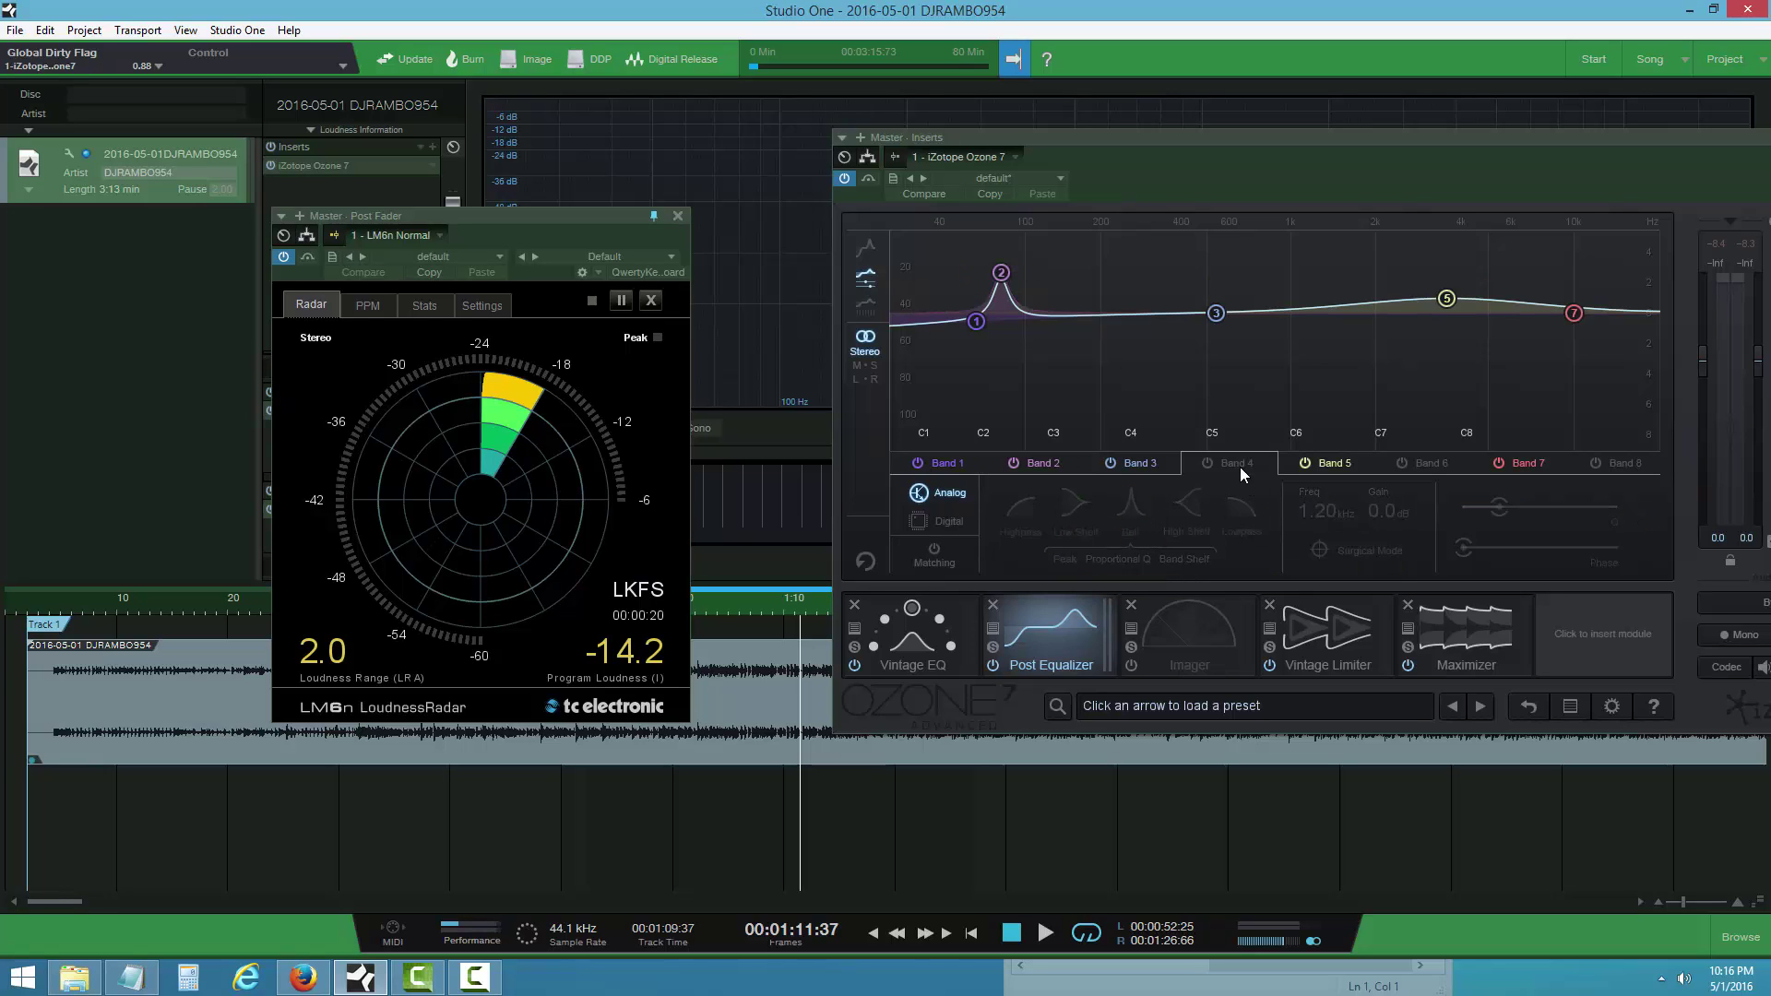
pyautogui.click(1331, 466)
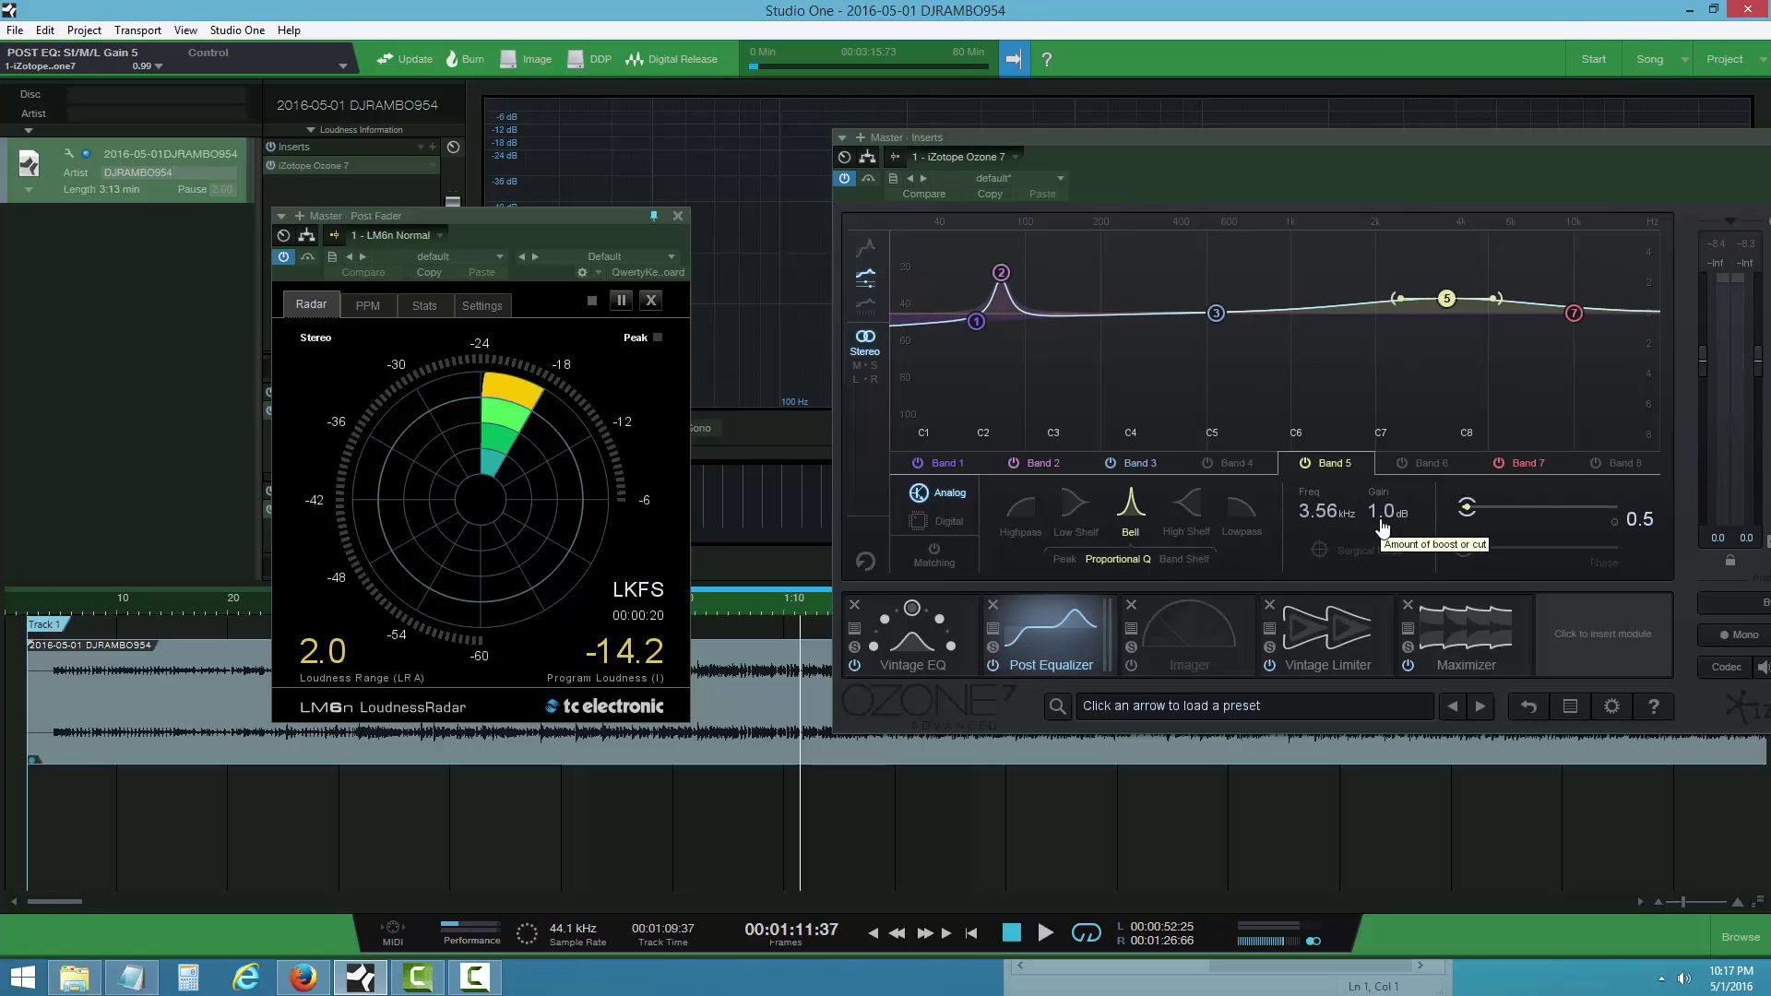
pyautogui.click(1519, 468)
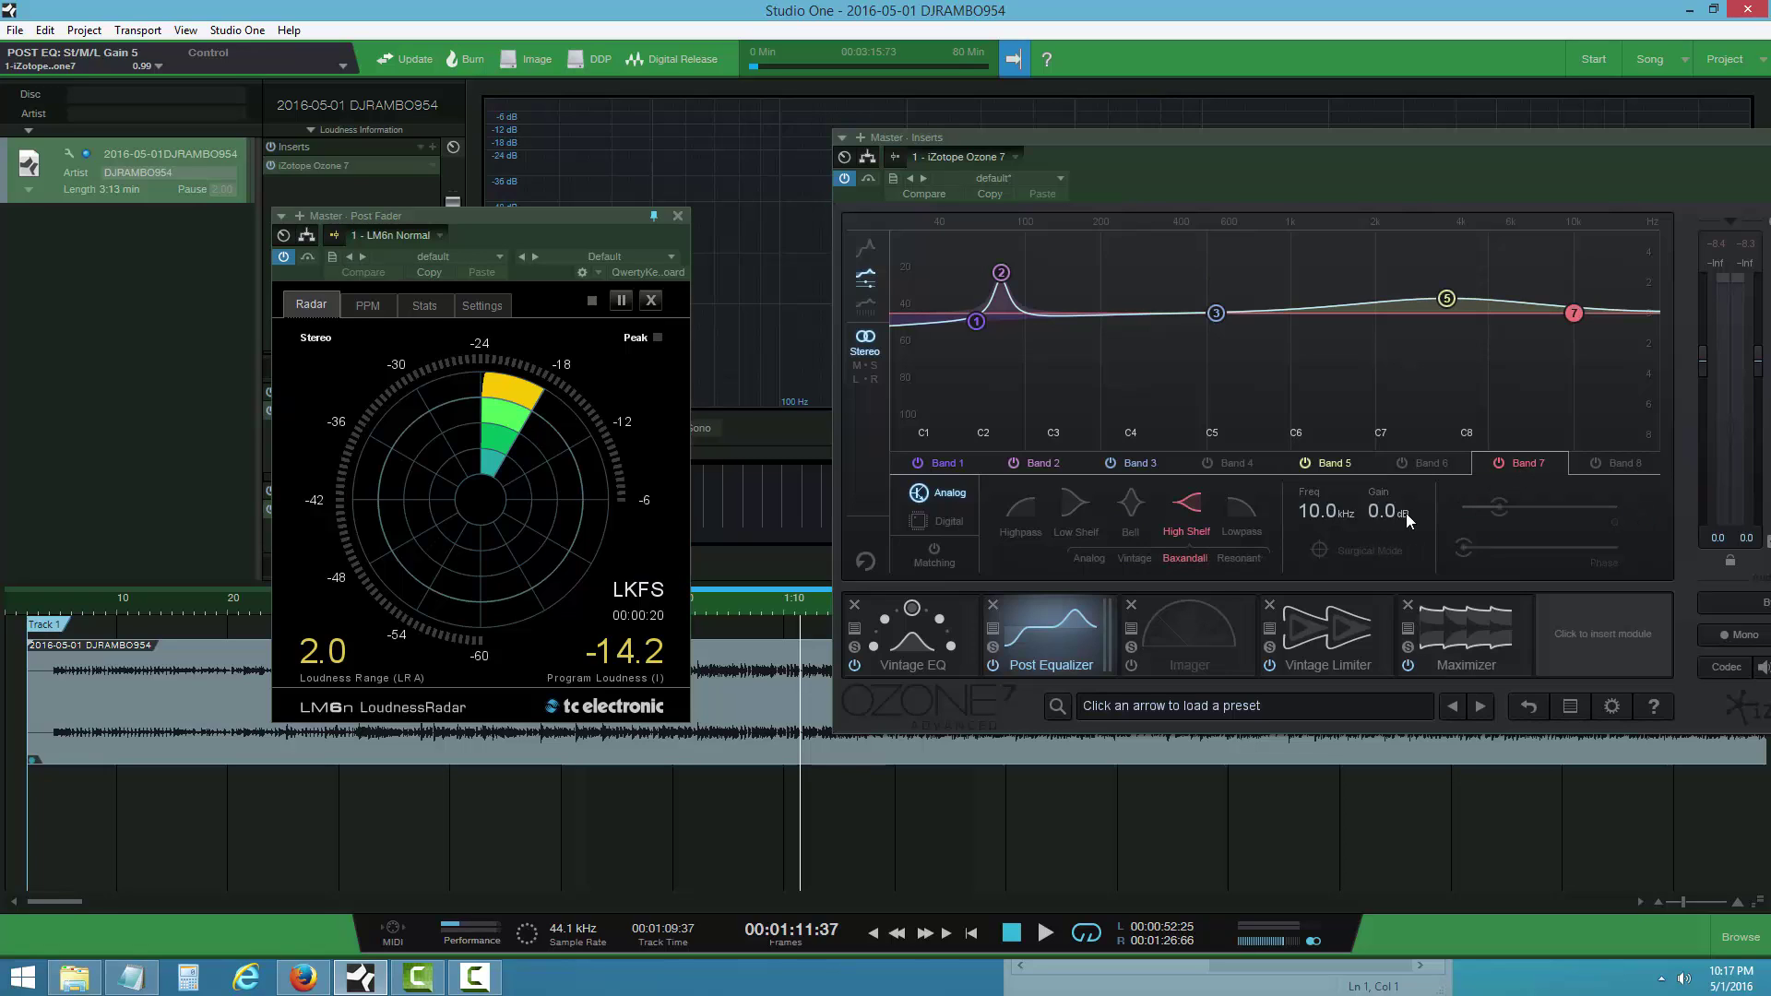
pyautogui.click(1341, 465)
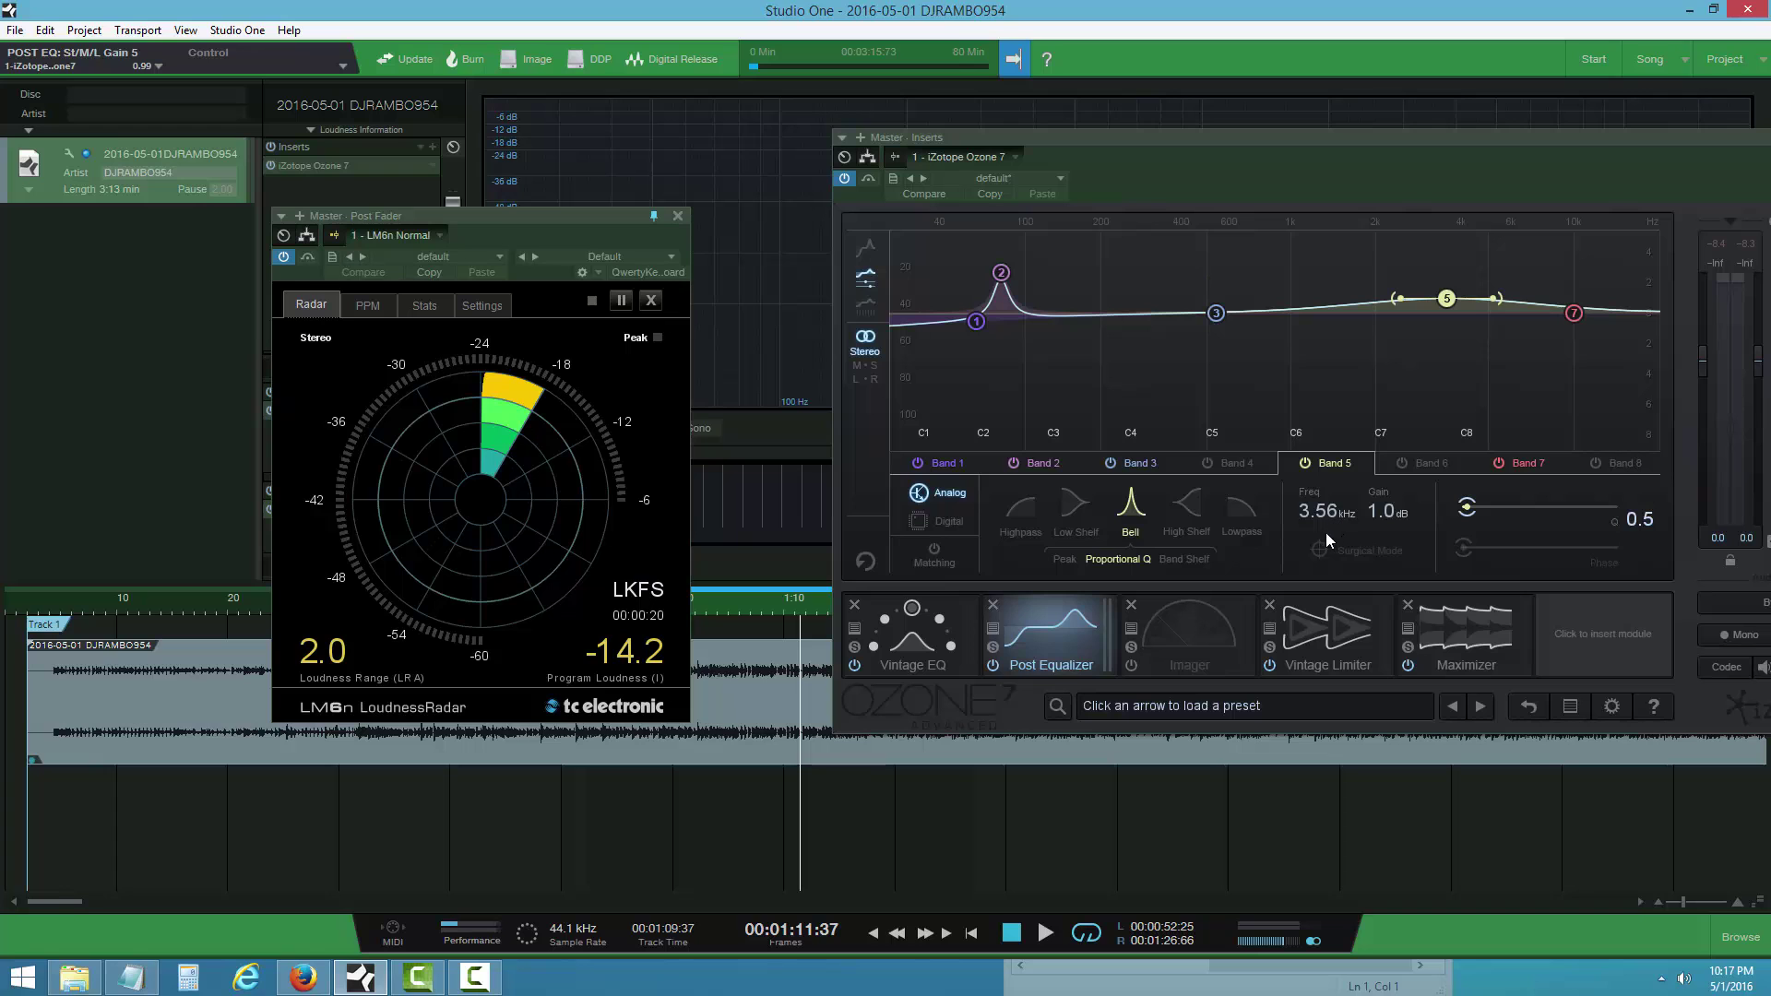
pyautogui.click(1046, 935)
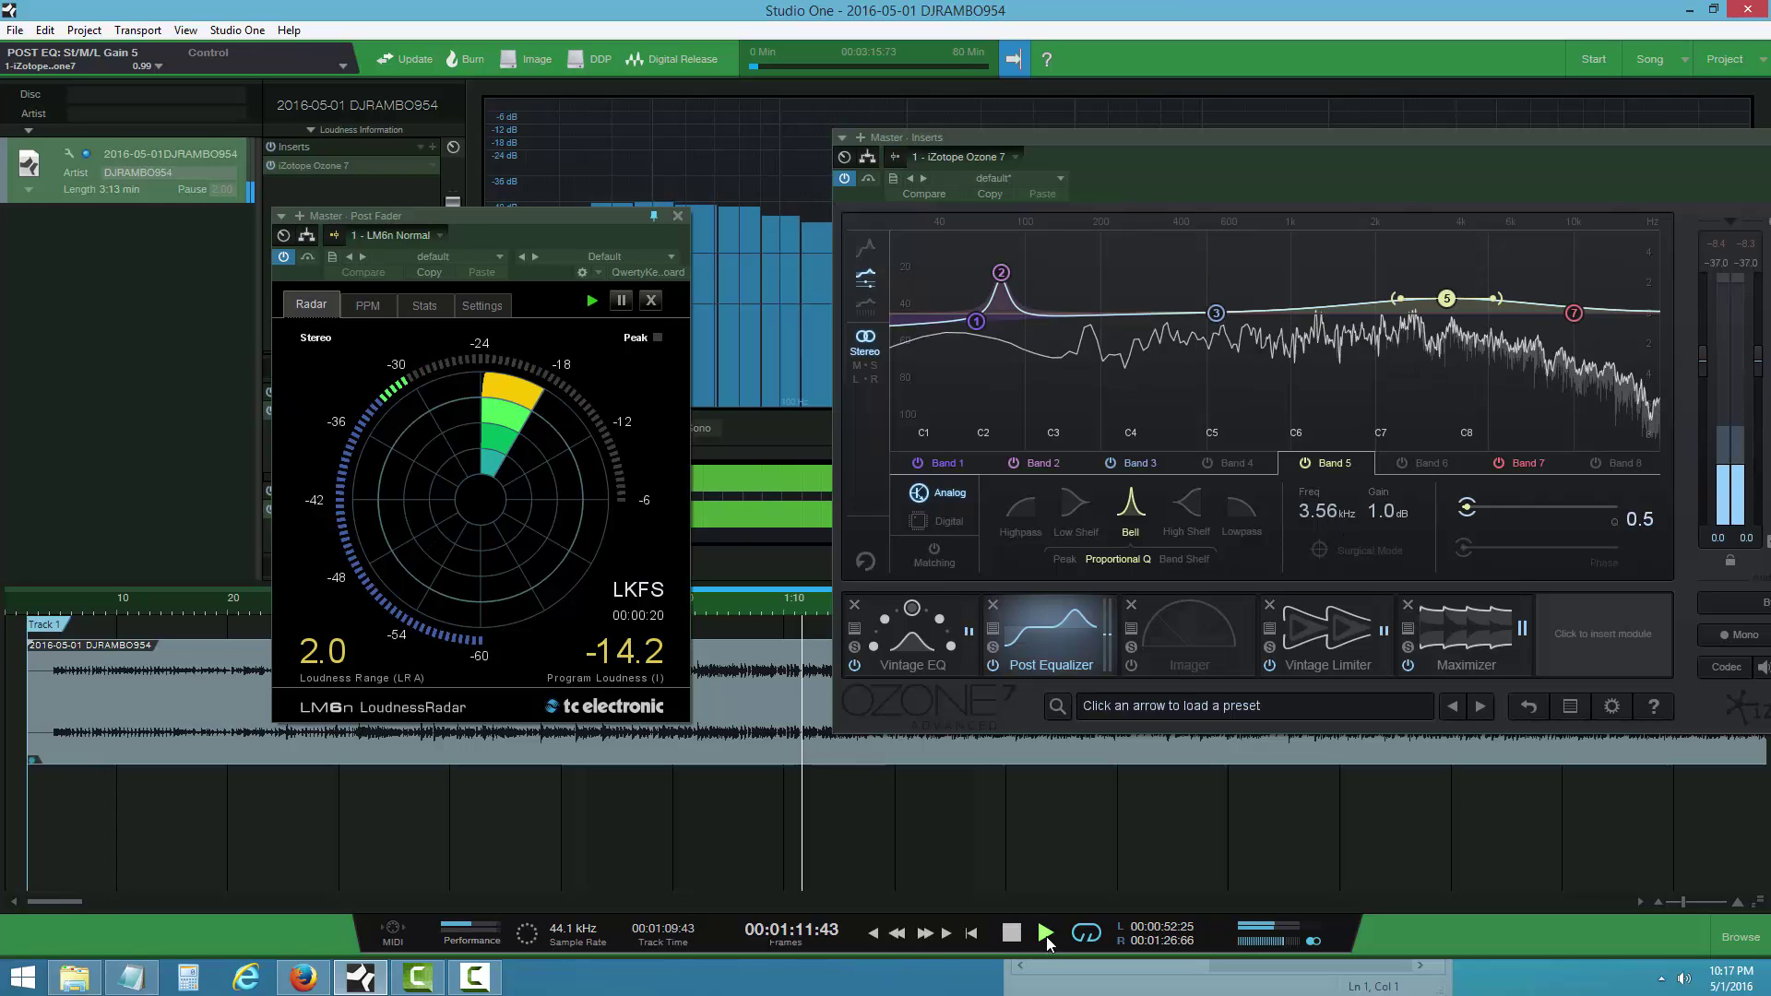
# - Enable the Imager (widths -35.4, -12.7, 10.1, 22.8) and restart playback to hear it
pyautogui.click(1153, 657)
pyautogui.click(1133, 667)
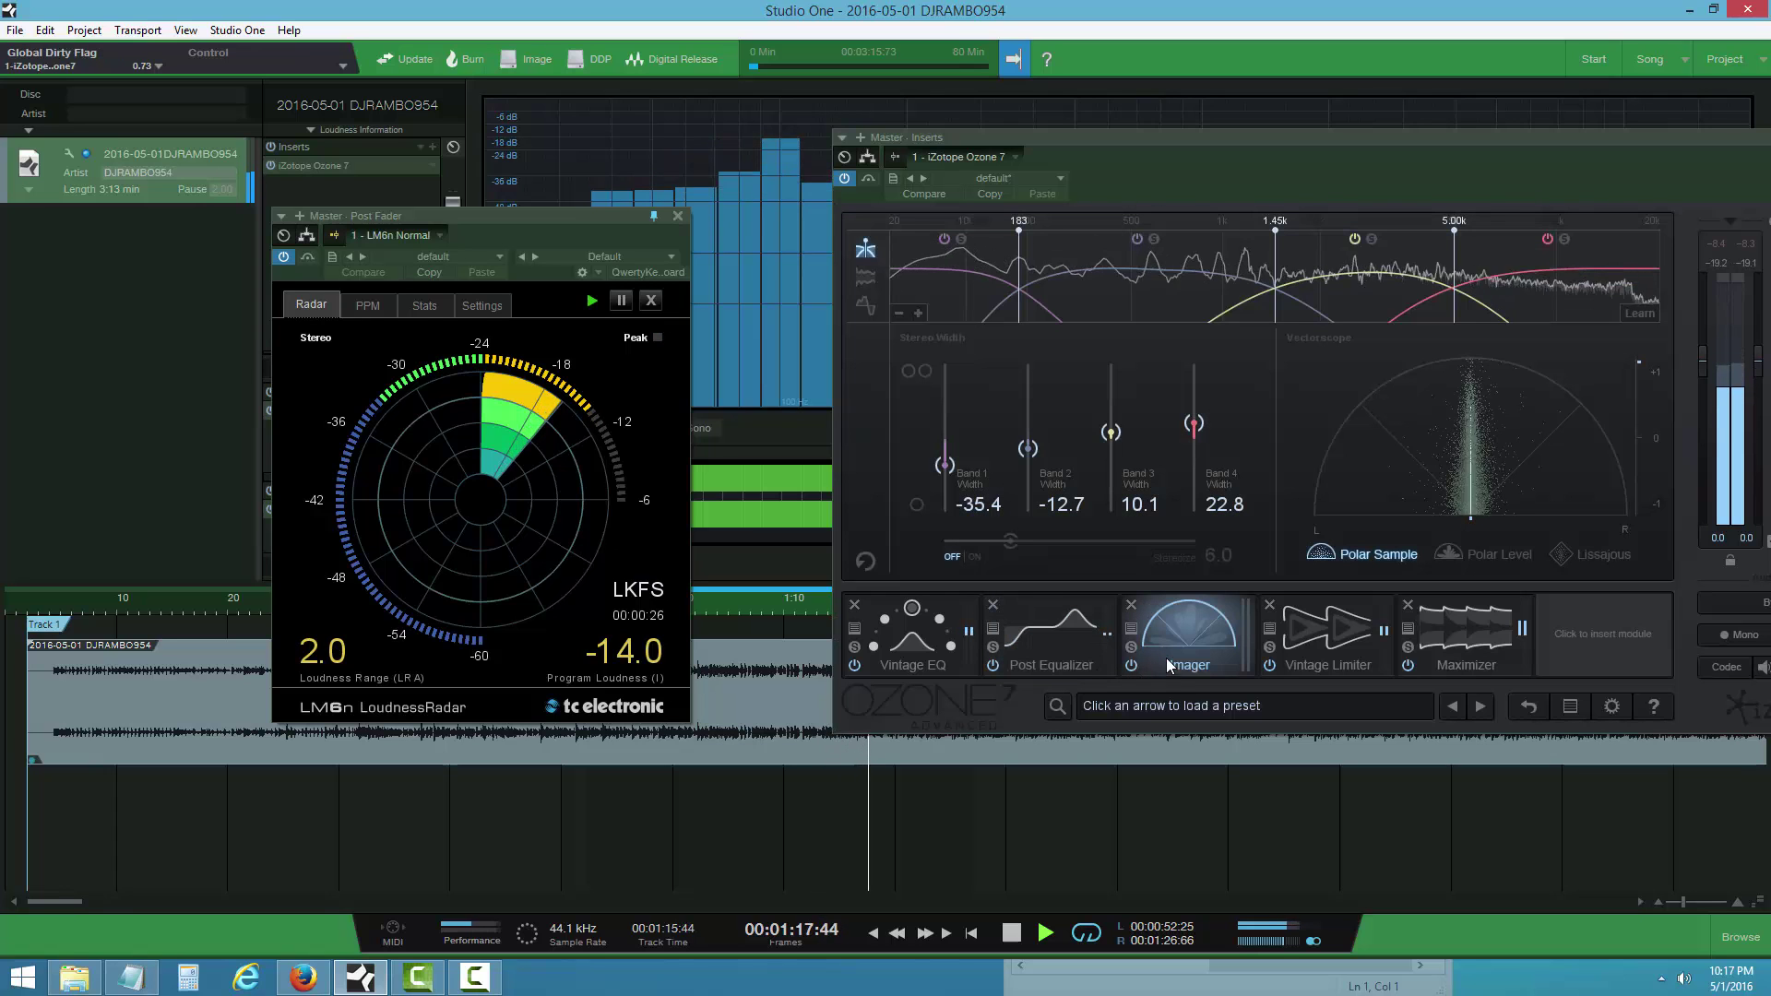
pyautogui.click(1011, 934)
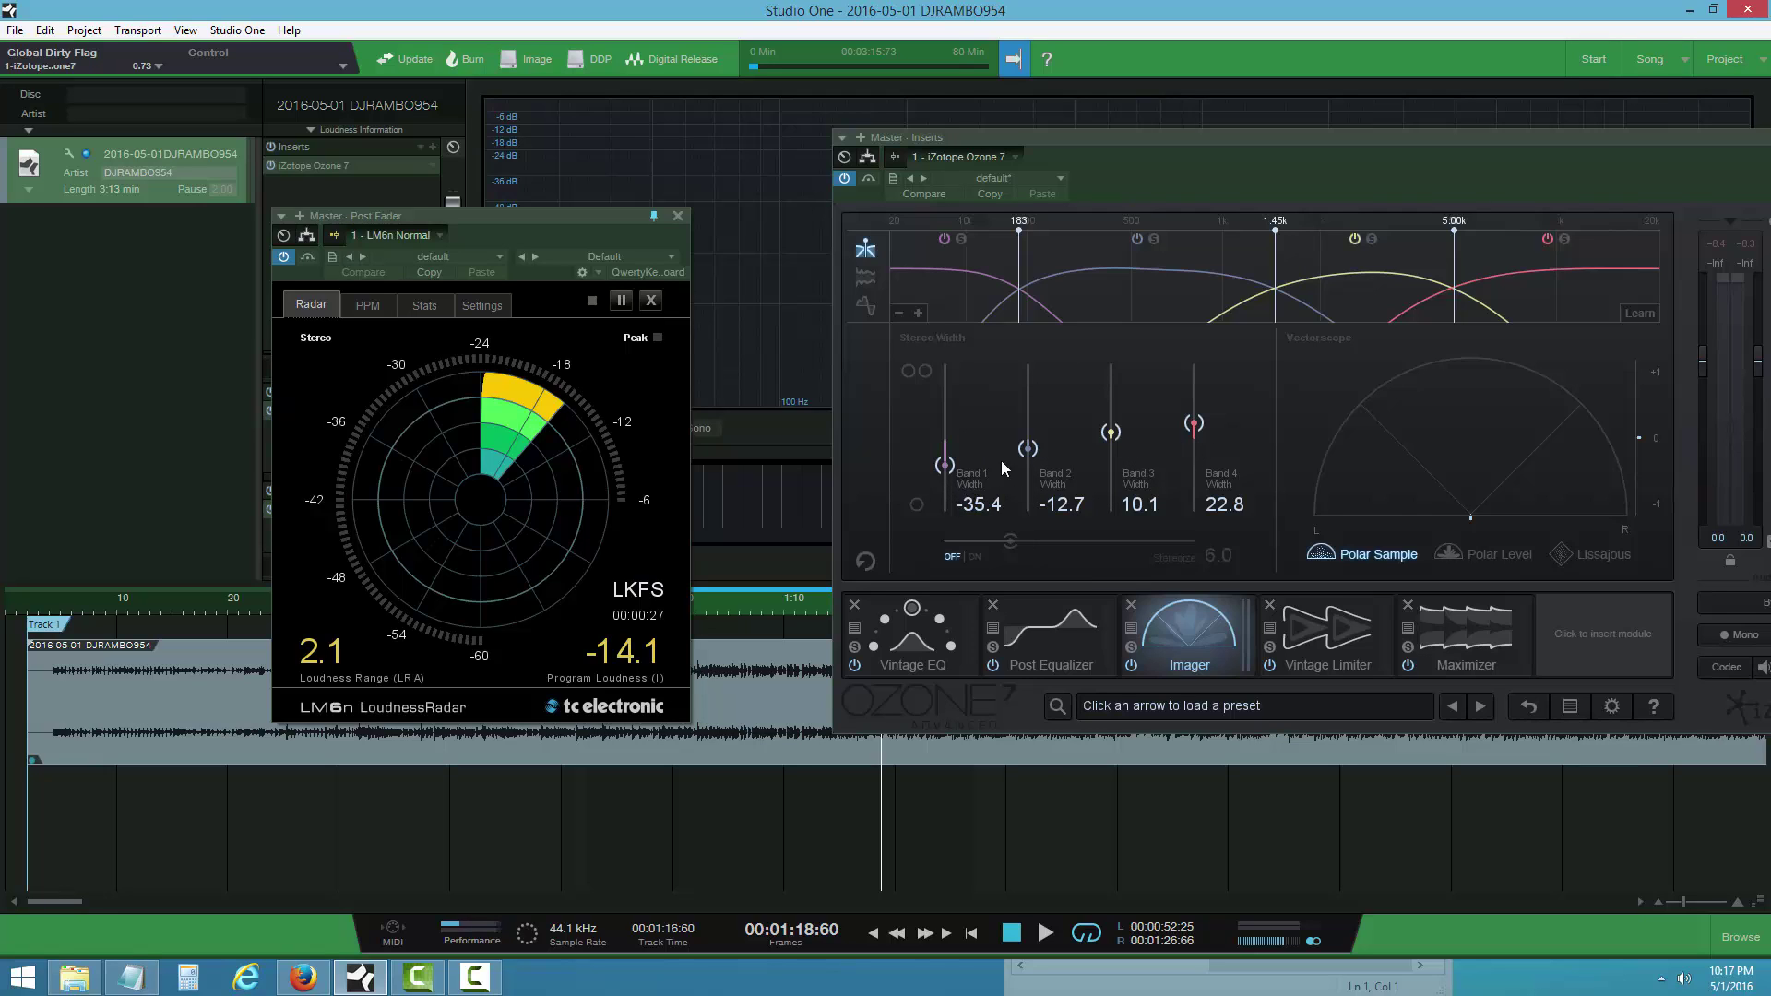
pyautogui.click(1043, 935)
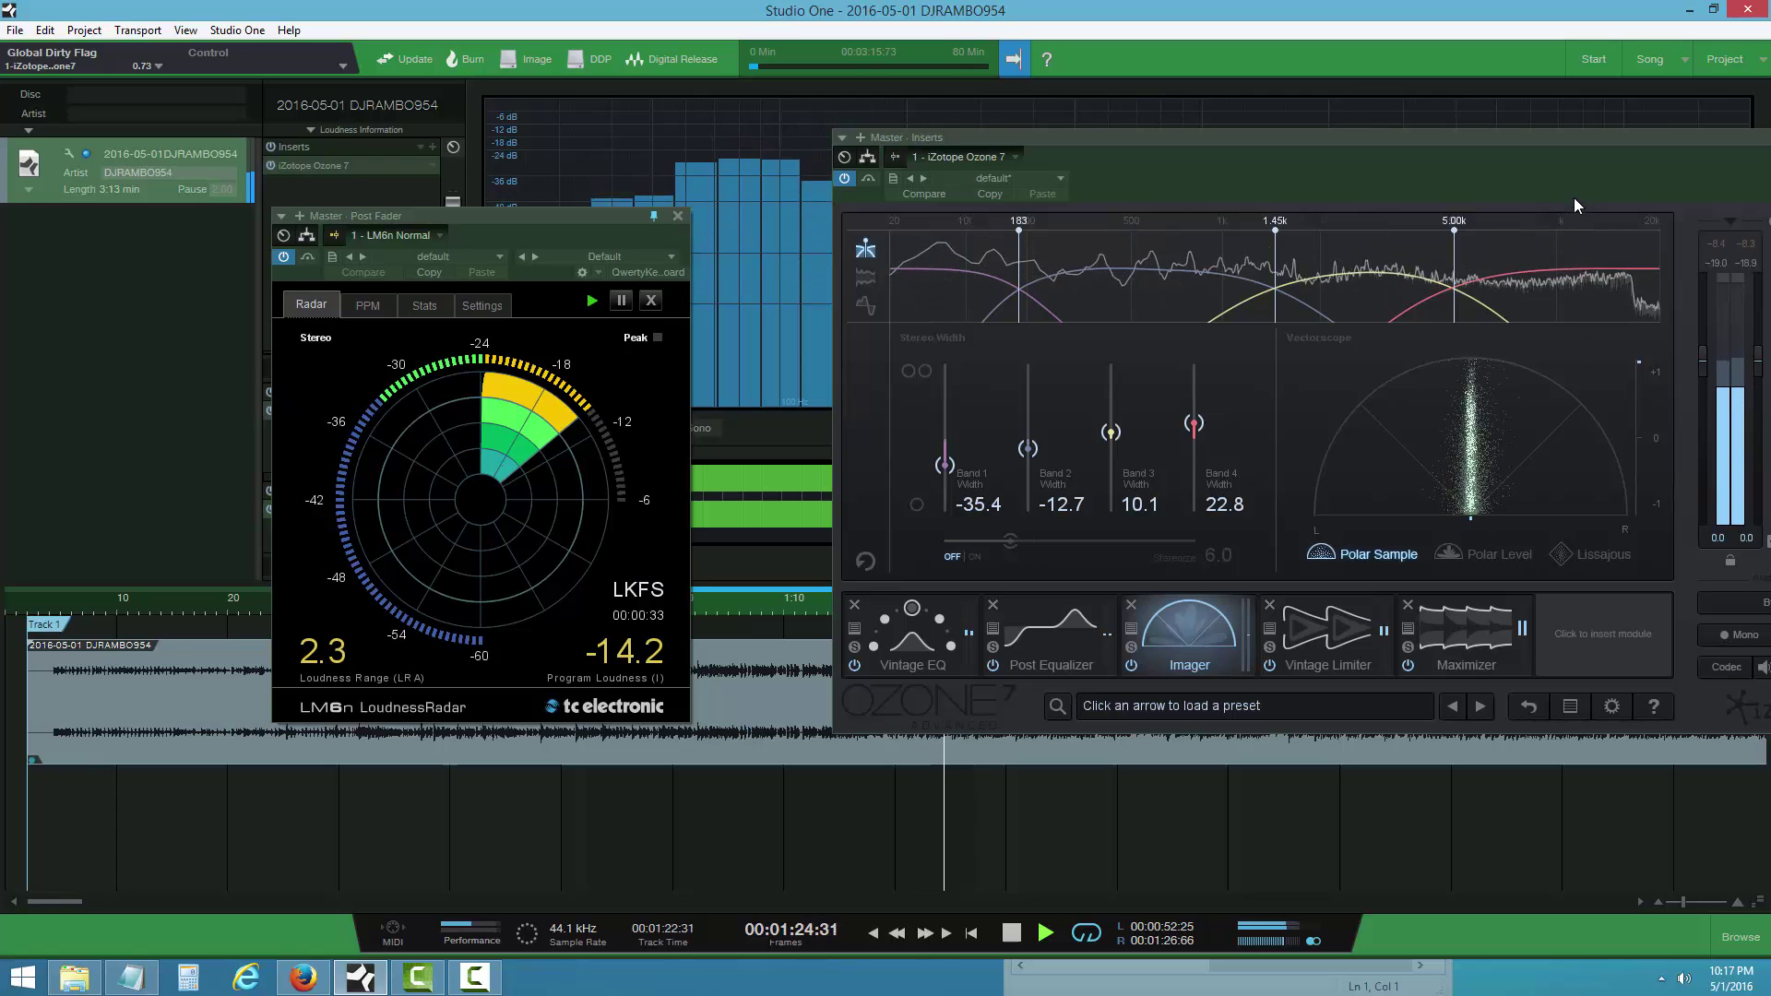
pyautogui.moveTo(1574, 192); pyautogui.dragTo(944, 69)
# - Stop playback and confirm the Maximizer stays in IRC IV Transient mode
pyautogui.click(830, 524)
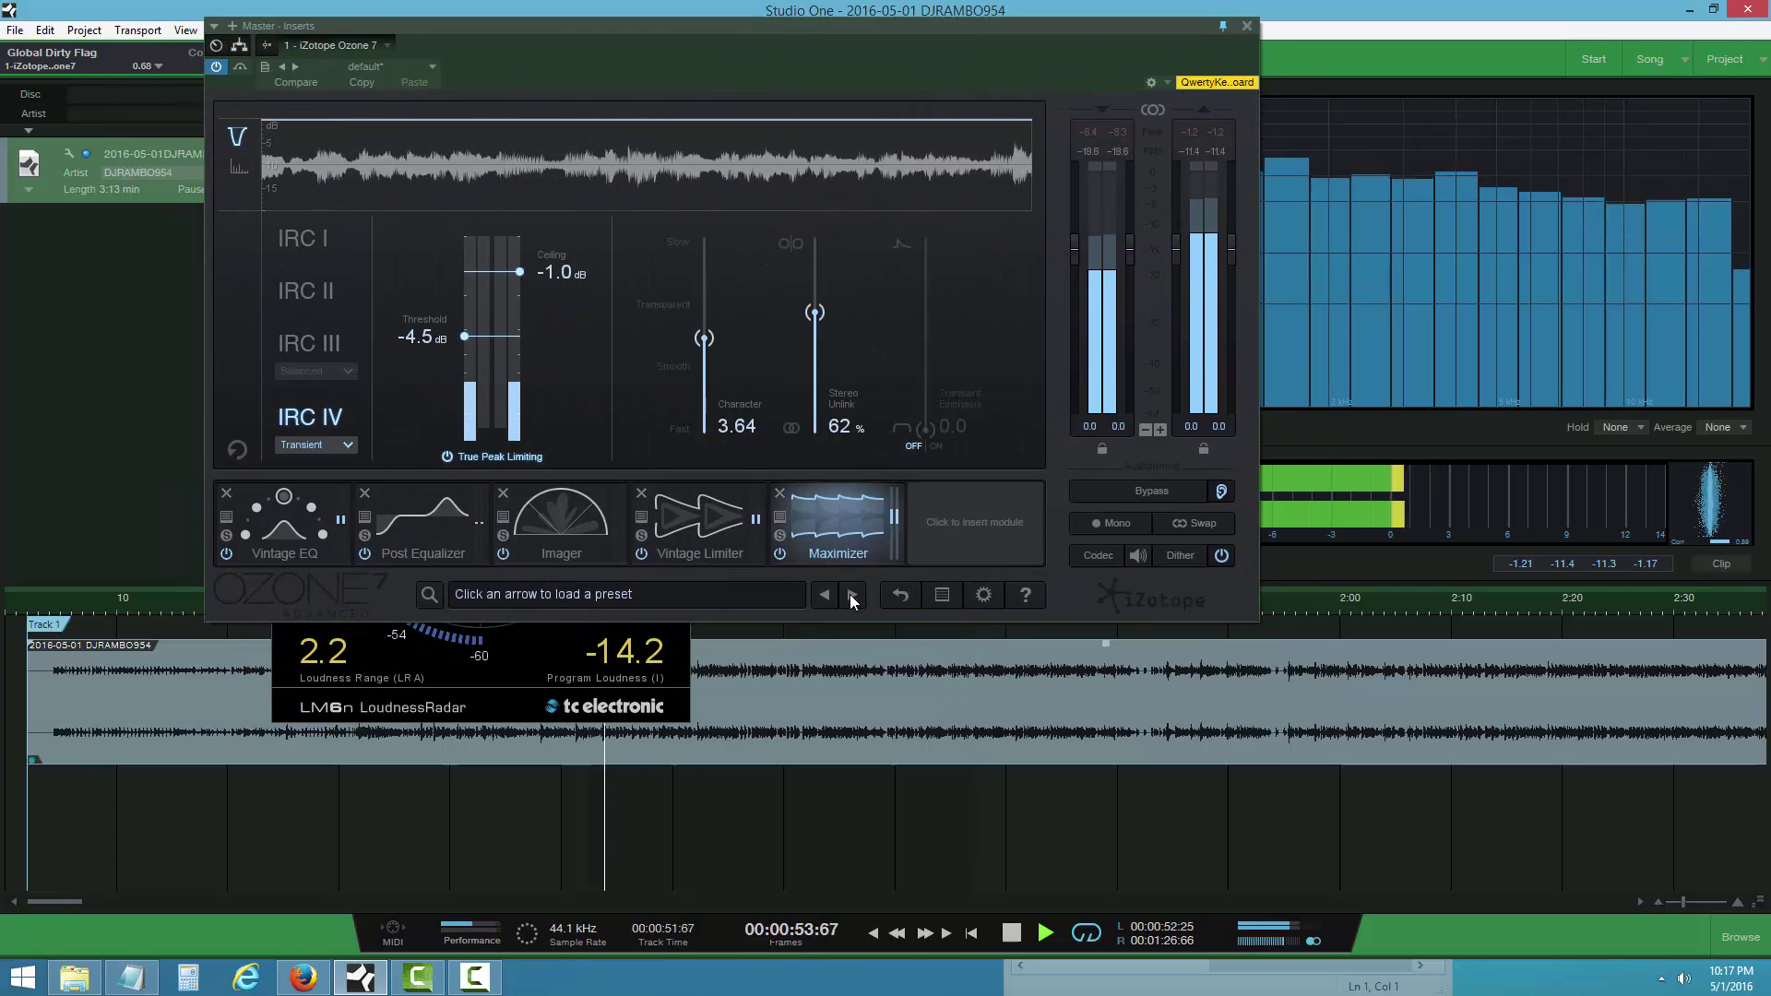
pyautogui.click(1011, 933)
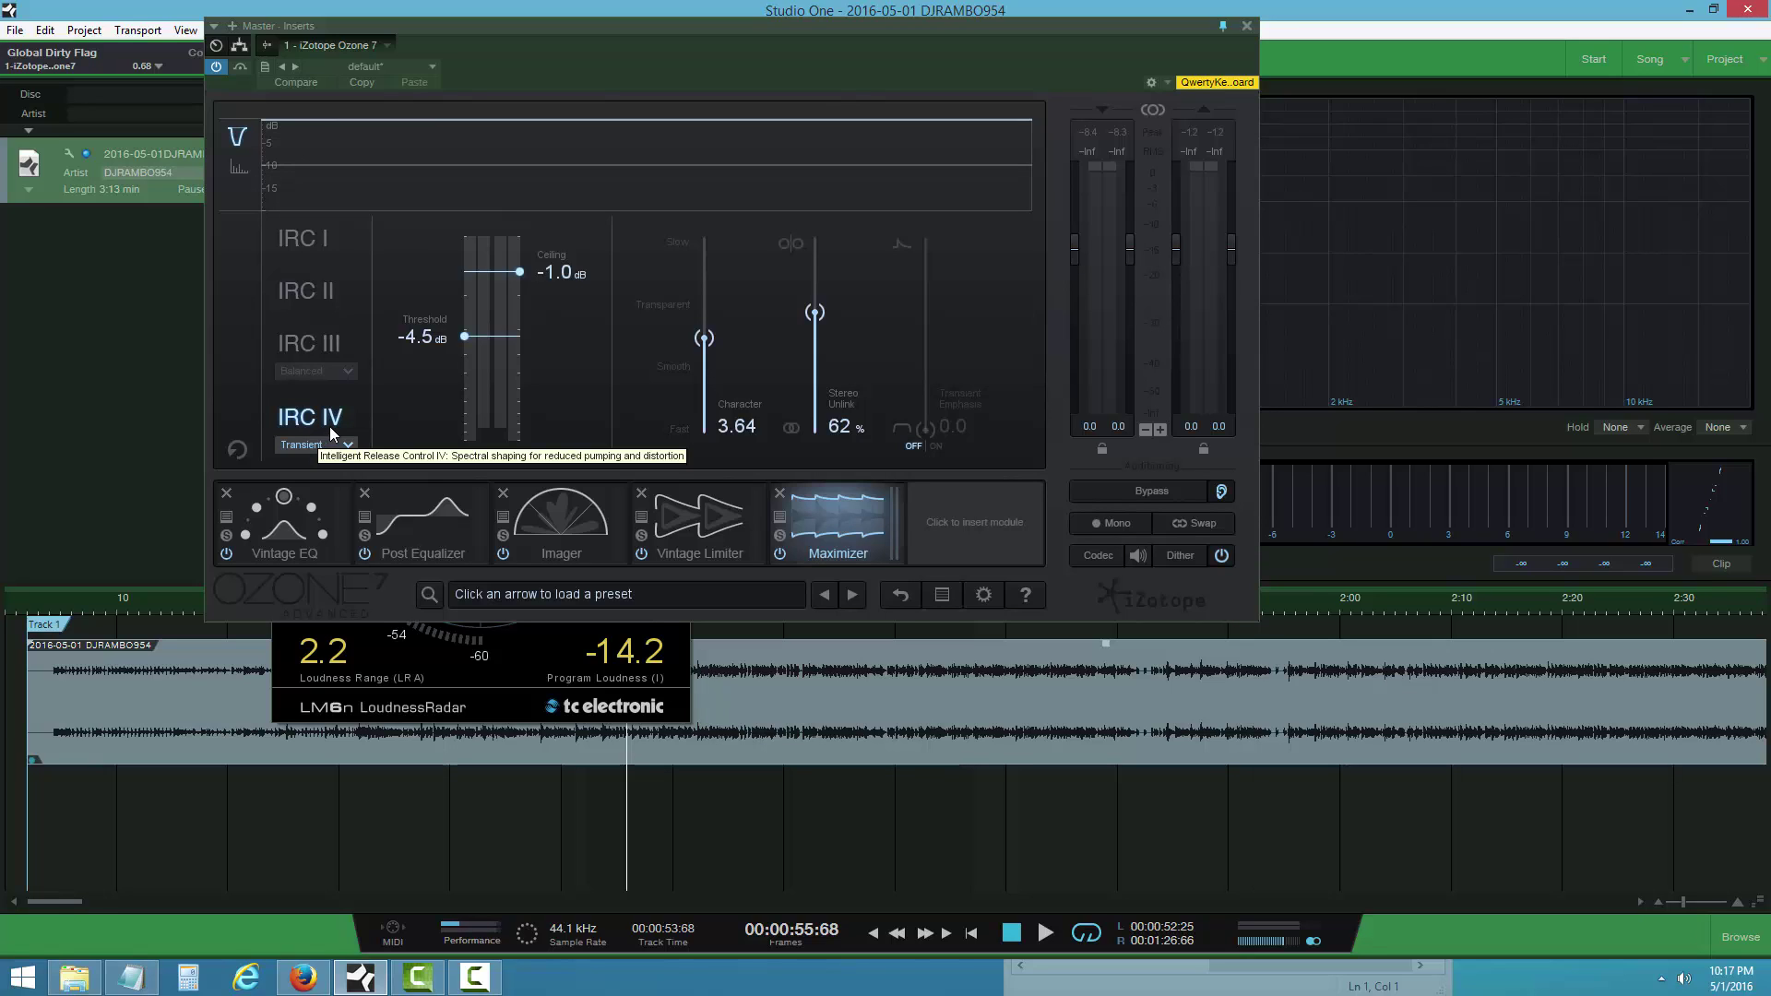
pyautogui.click(349, 448)
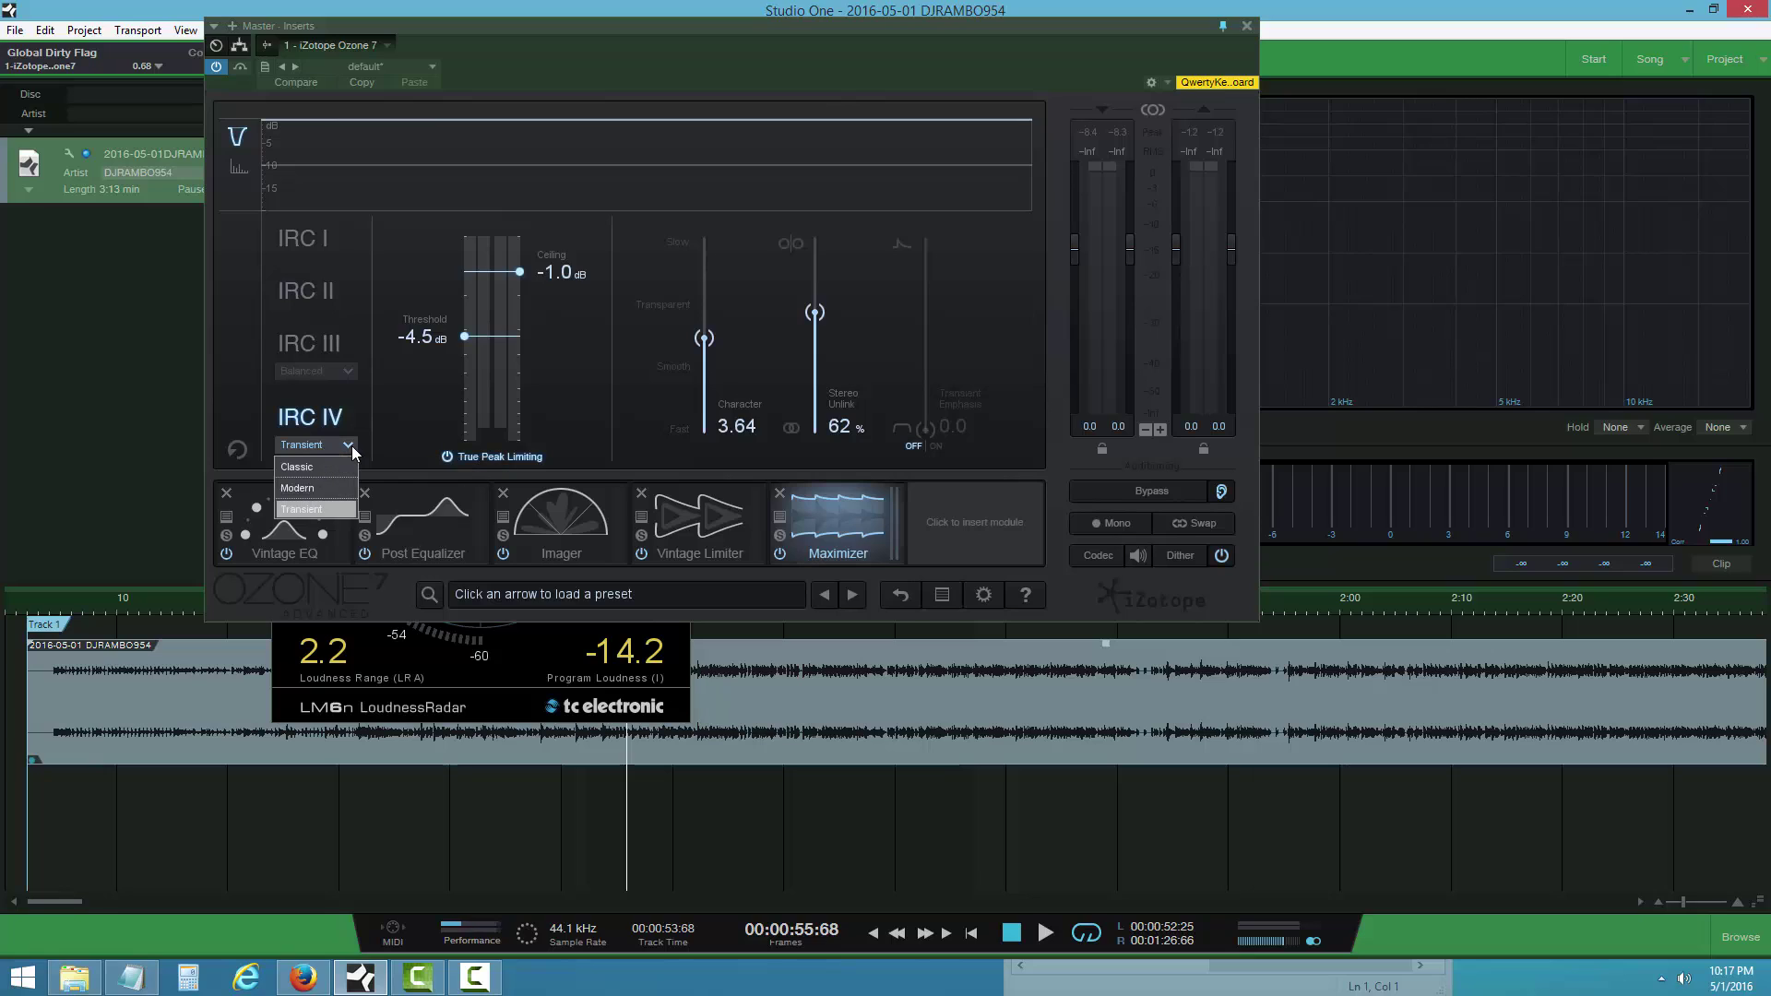
pyautogui.click(353, 444)
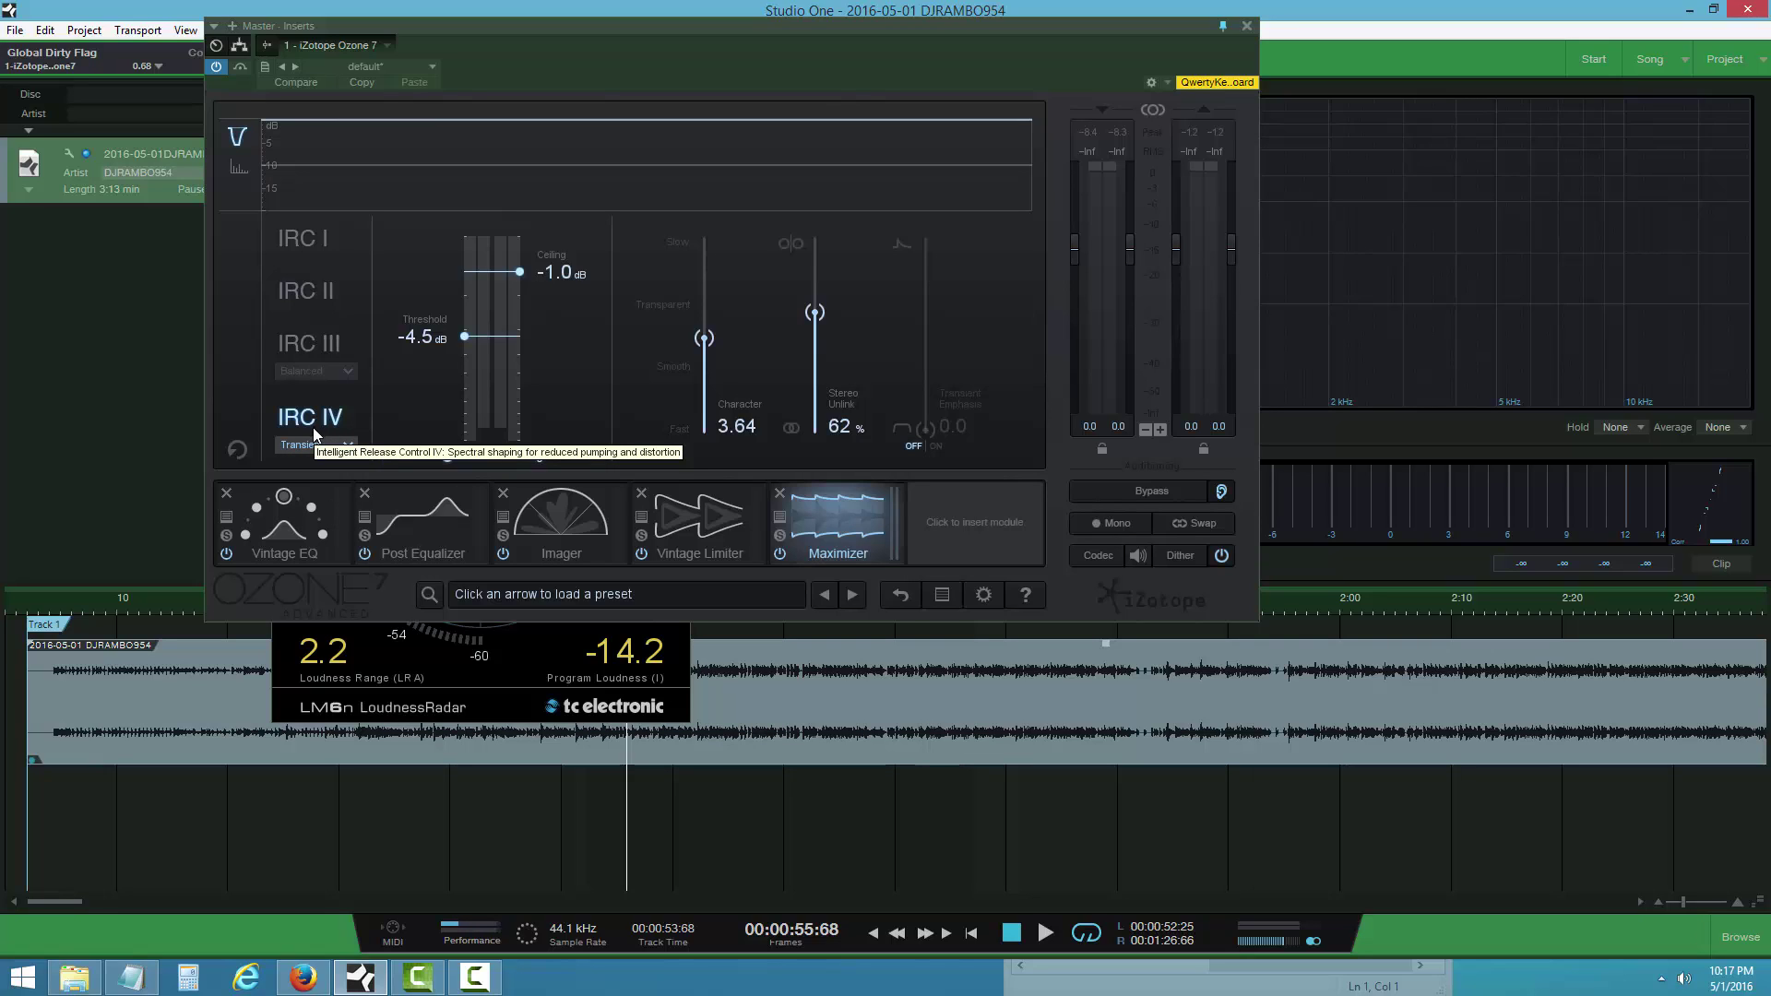
# - Lower the Maximizer threshold to -6.1 dB during playback, reaching about -13.5 LKFS
pyautogui.click(1046, 935)
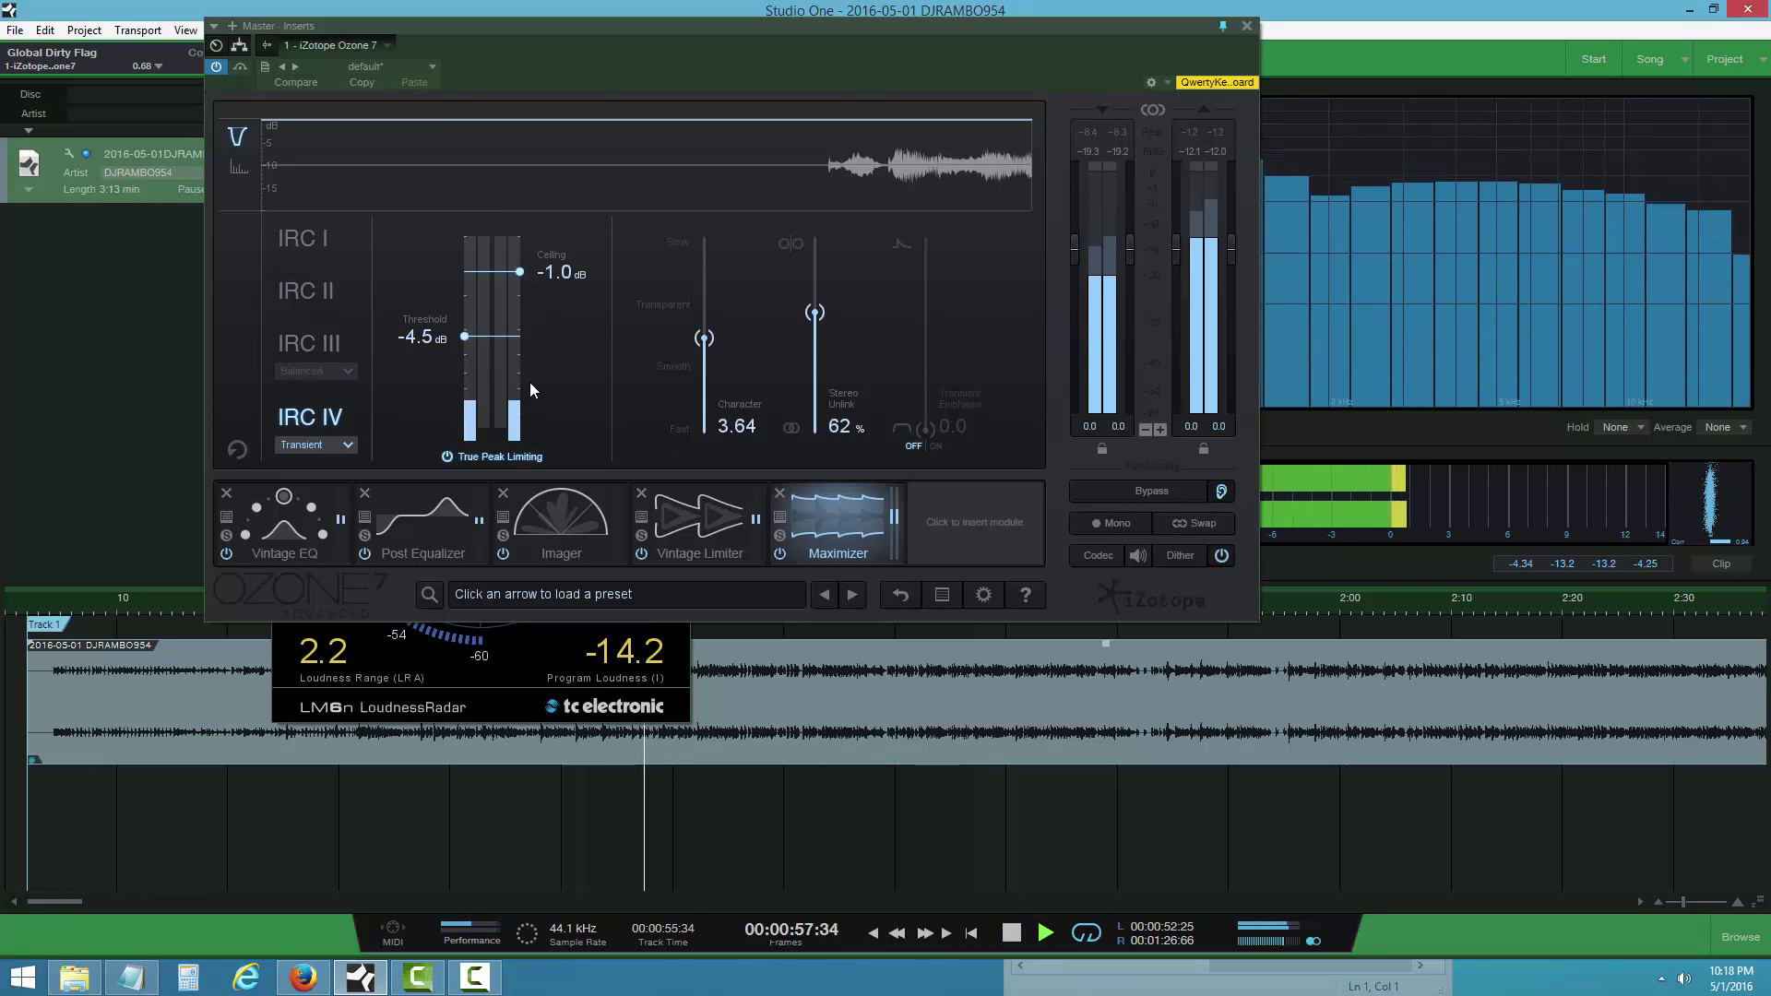
pyautogui.moveTo(468, 336); pyautogui.dragTo(465, 356)
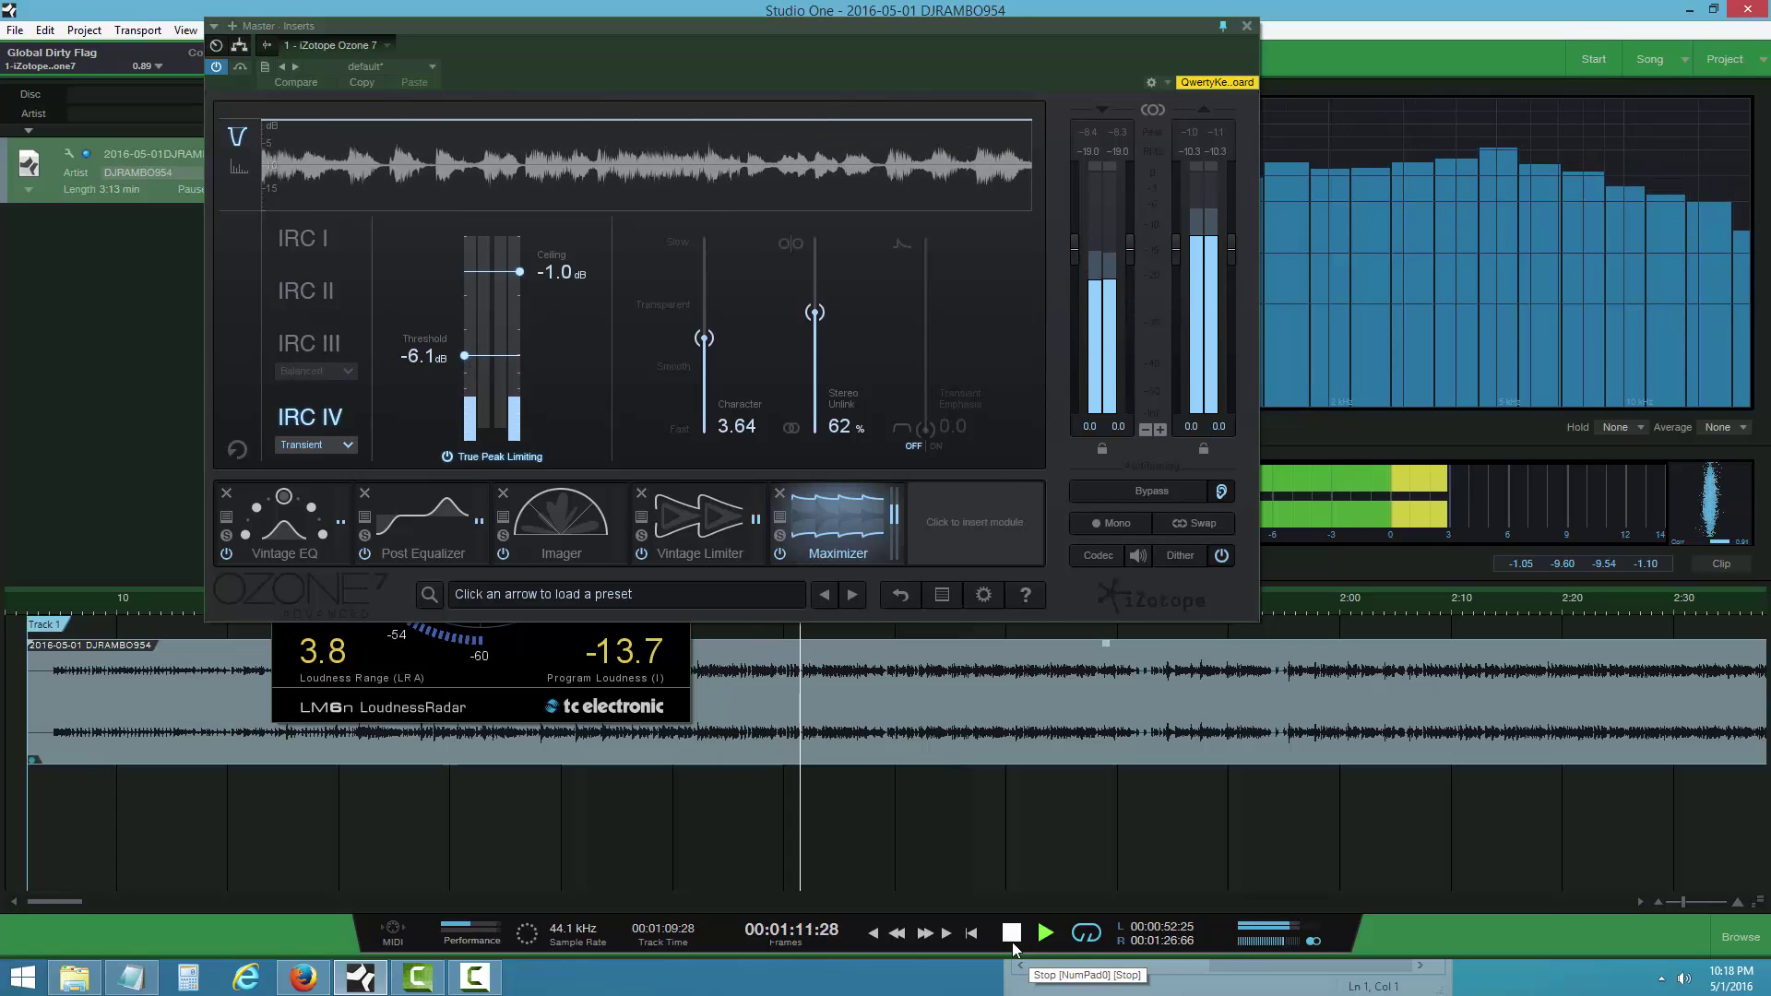
pyautogui.click(1013, 943)
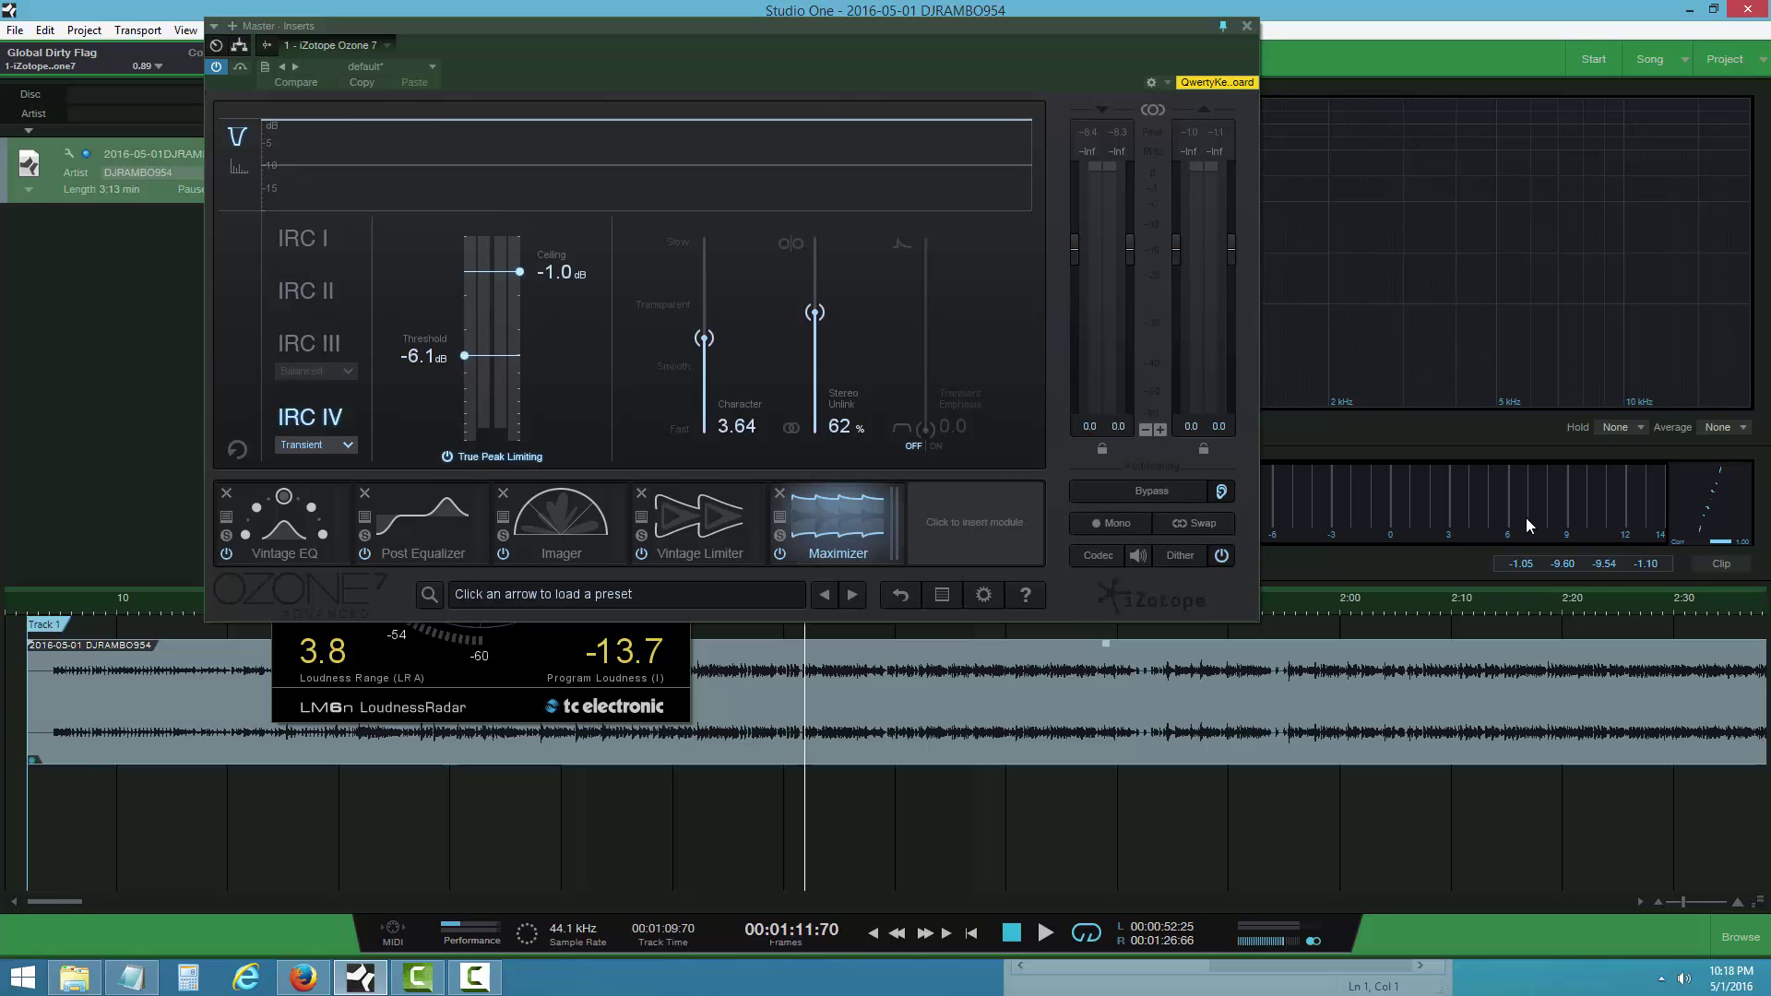
pyautogui.click(1042, 934)
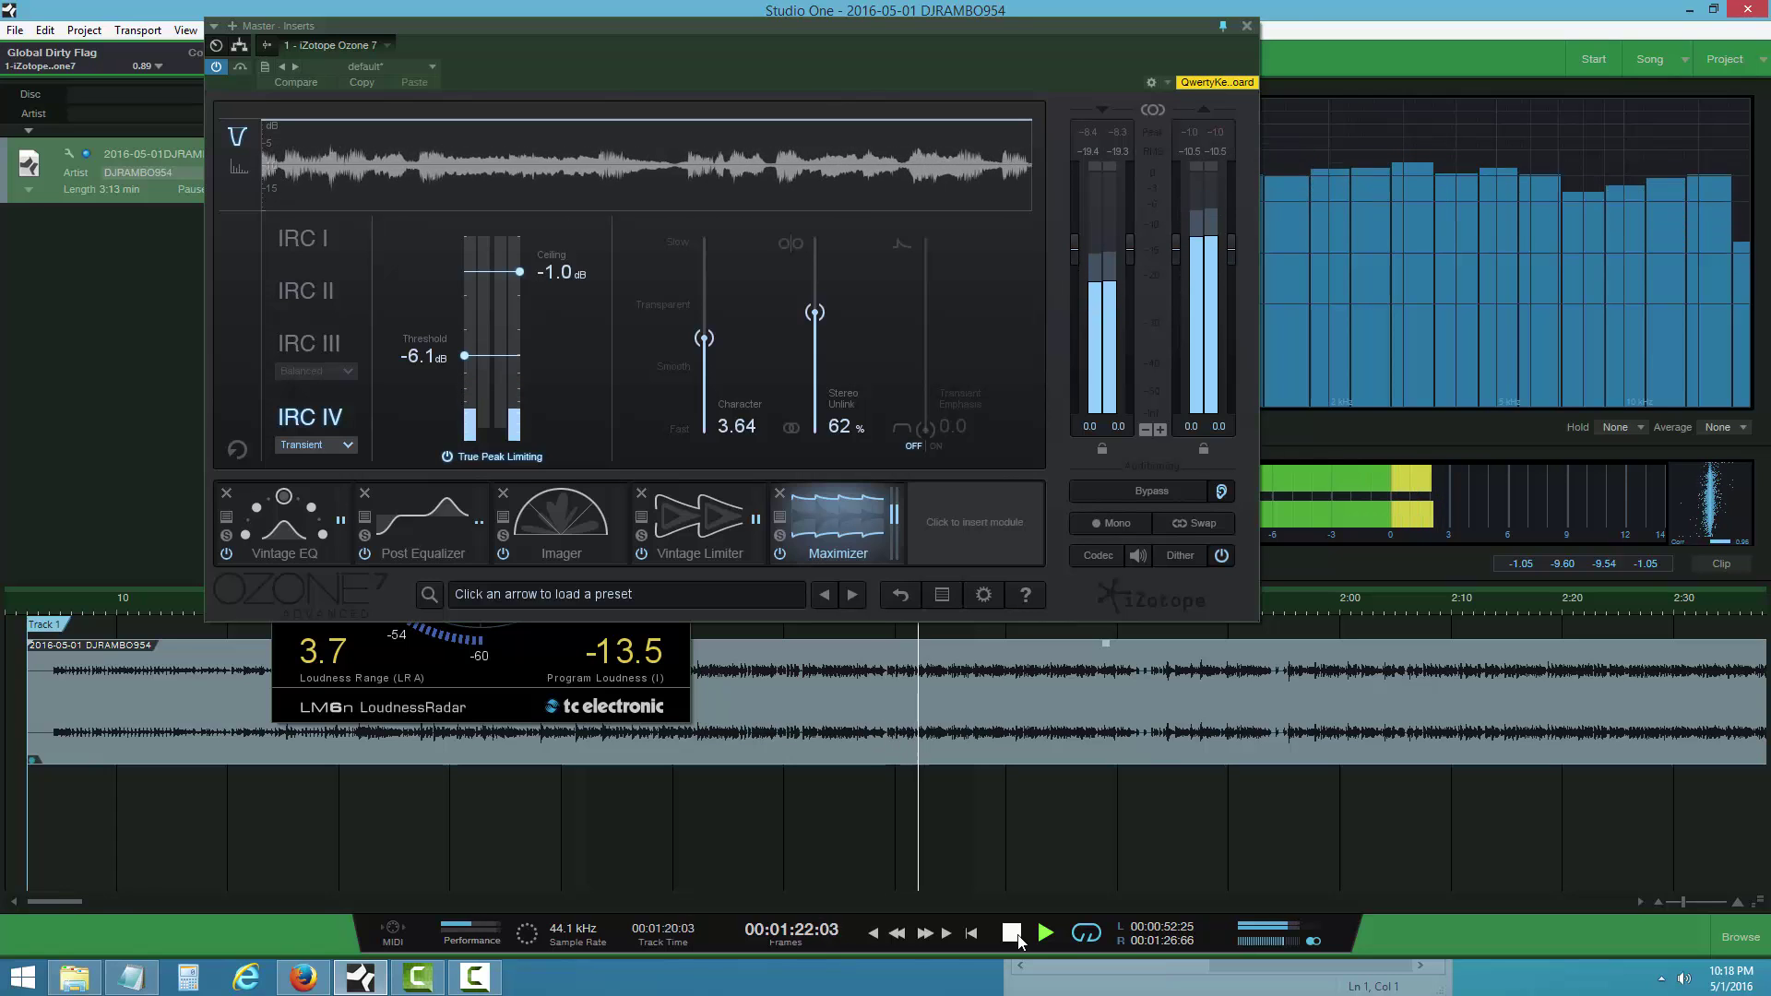
# - Turn on Ozone's codec preview and briefly solo the codec artifacts
pyautogui.click(1109, 556)
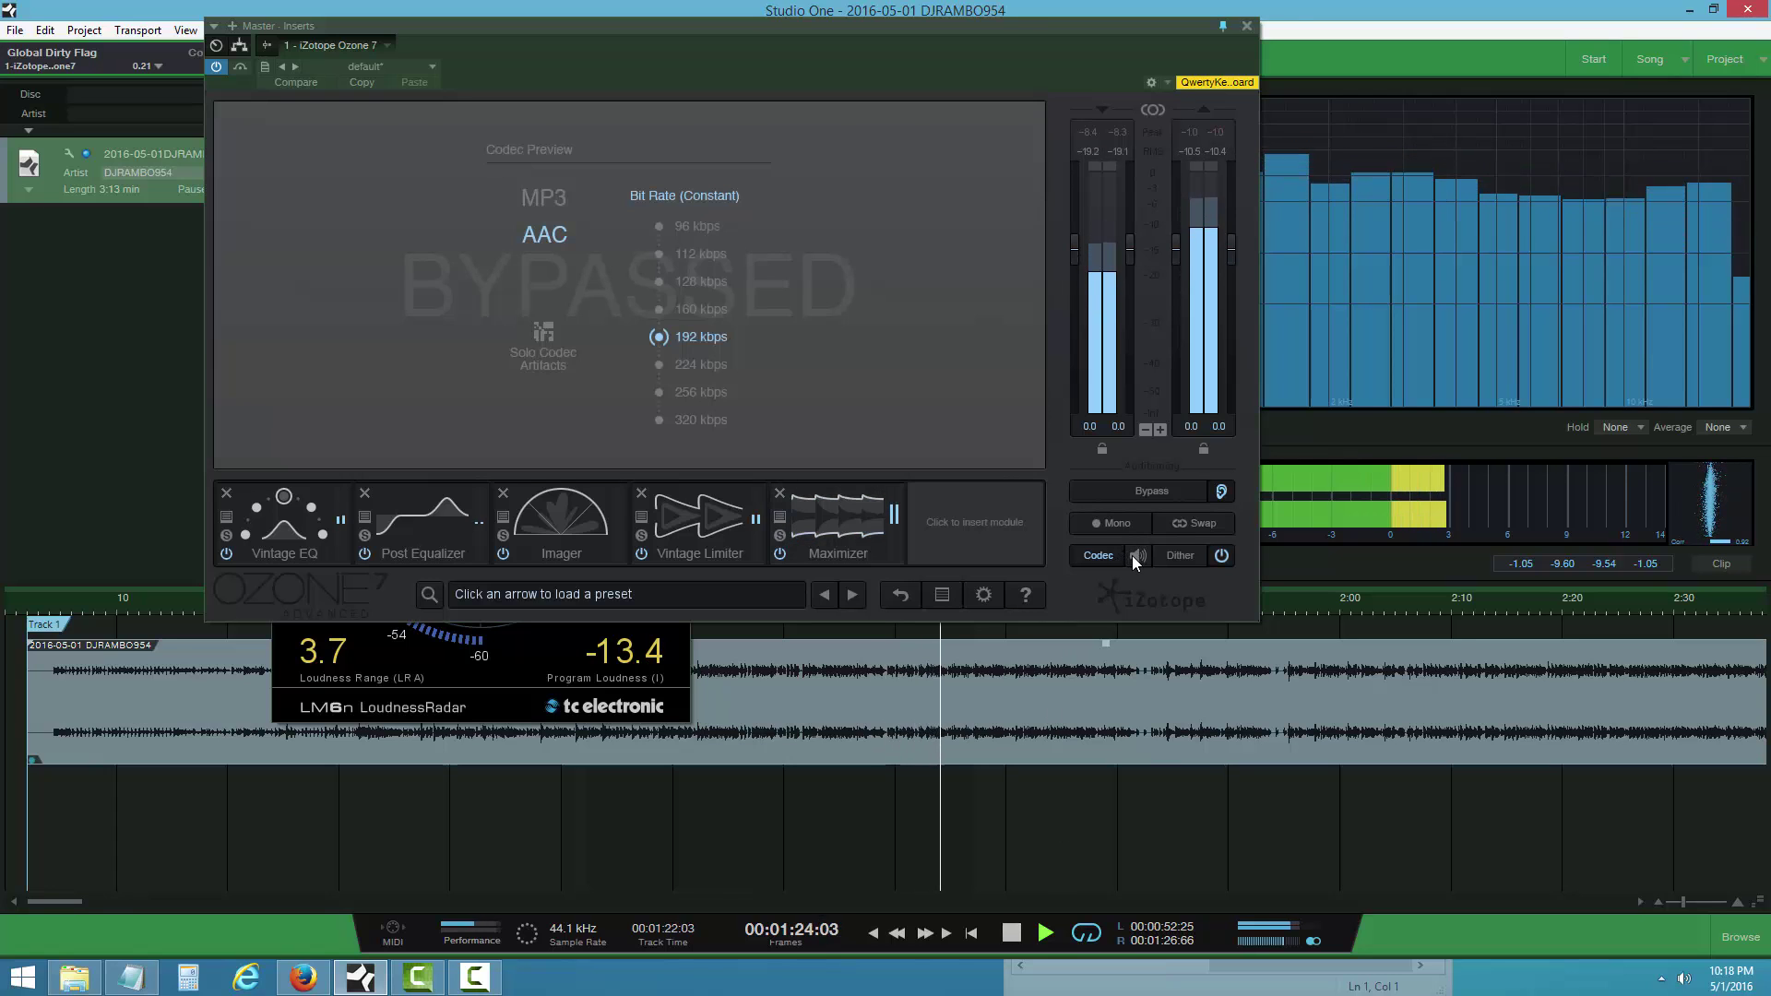
pyautogui.click(1136, 556)
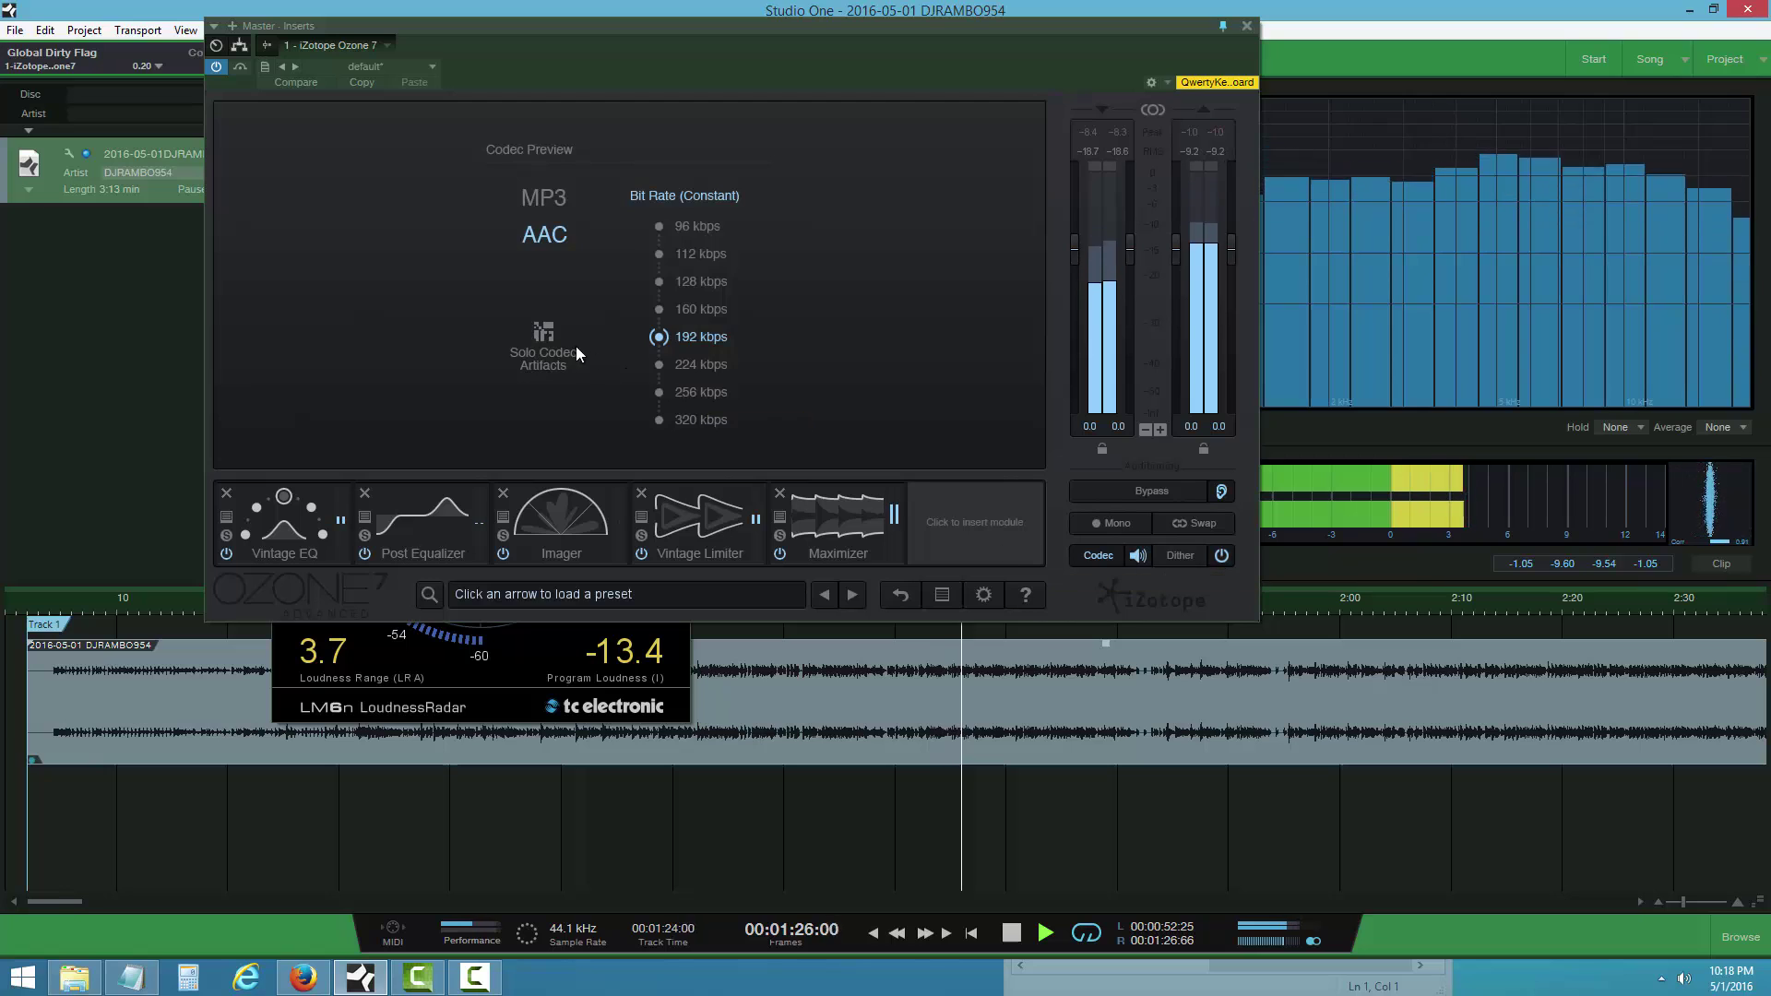
pyautogui.click(545, 341)
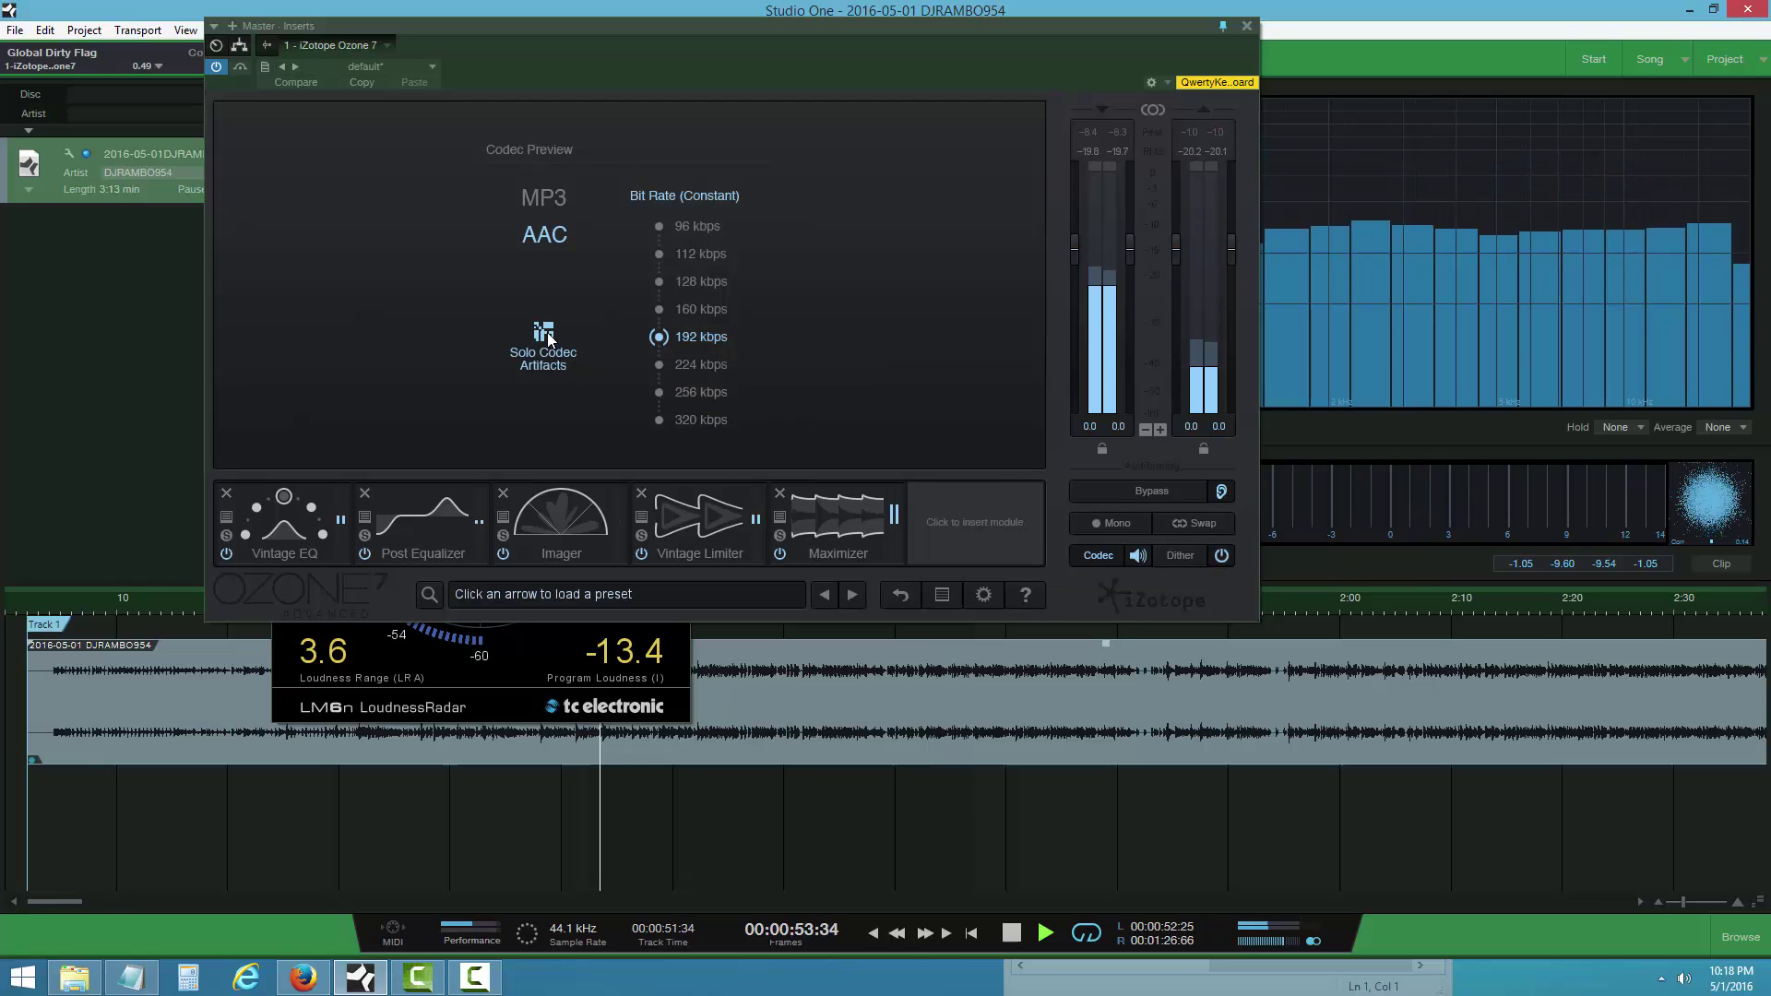
pyautogui.click(546, 332)
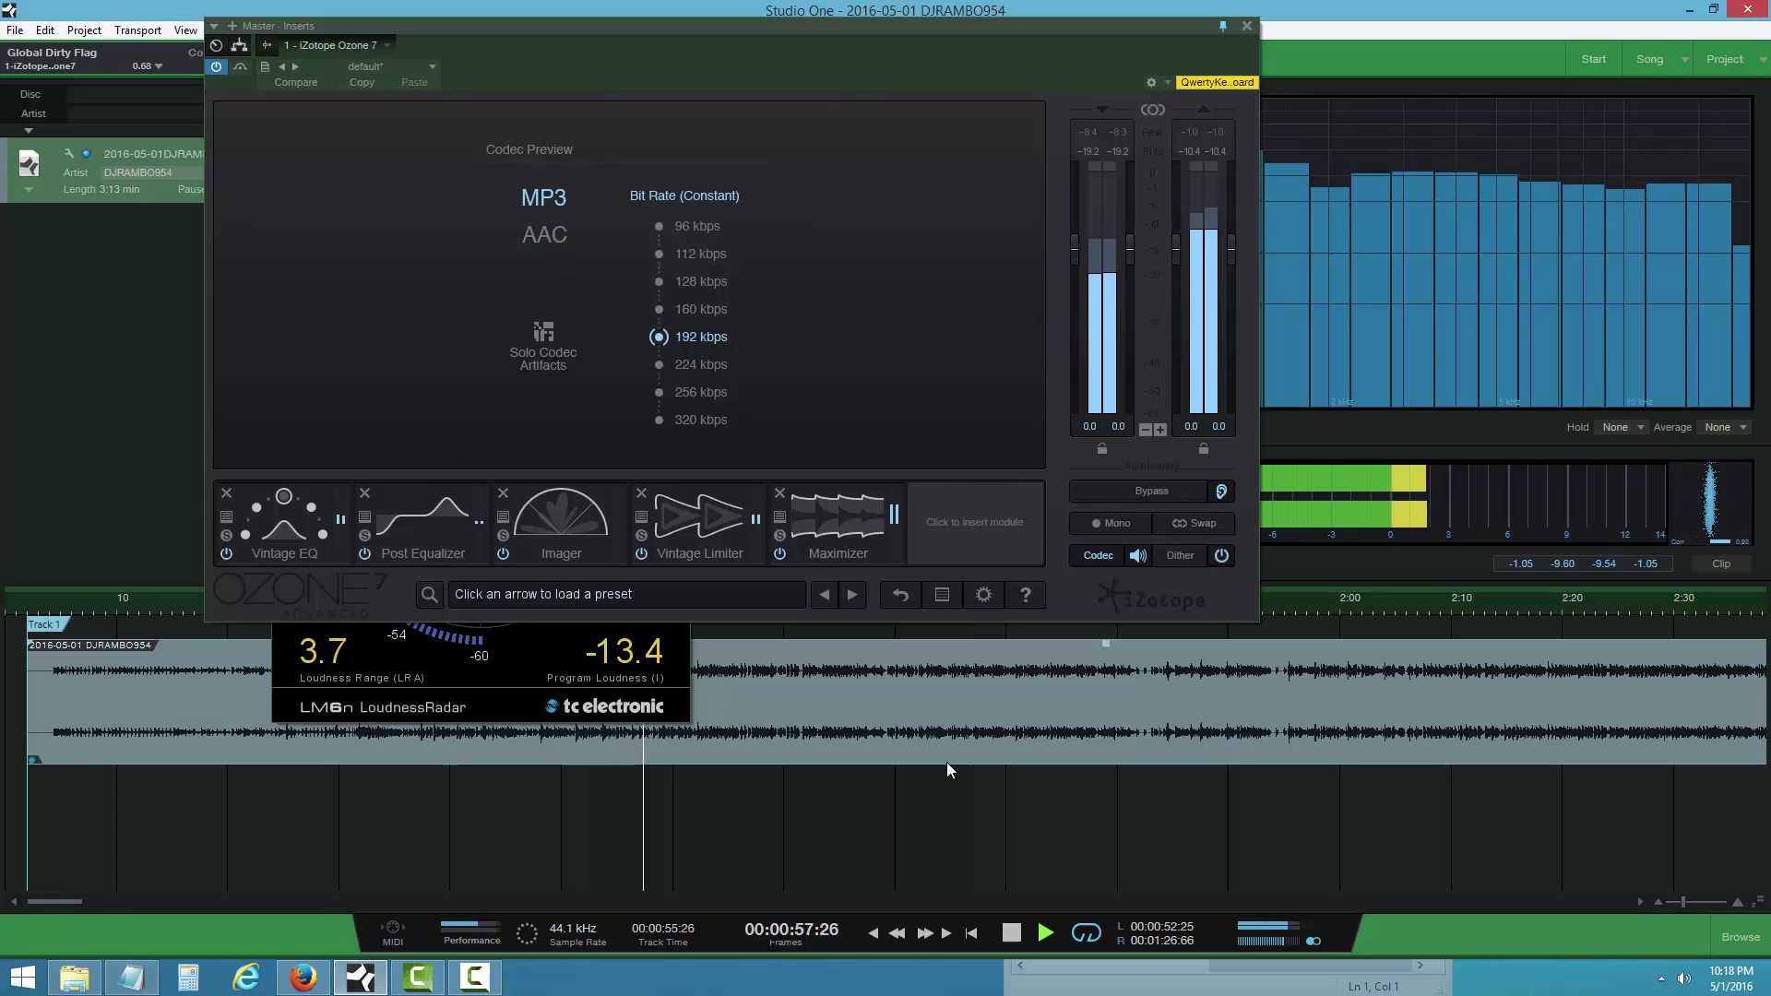
# - Audition the MP3 320 kbps codec preview, then raise the Maximizer threshold to -5.6 dB
pyautogui.click(1011, 931)
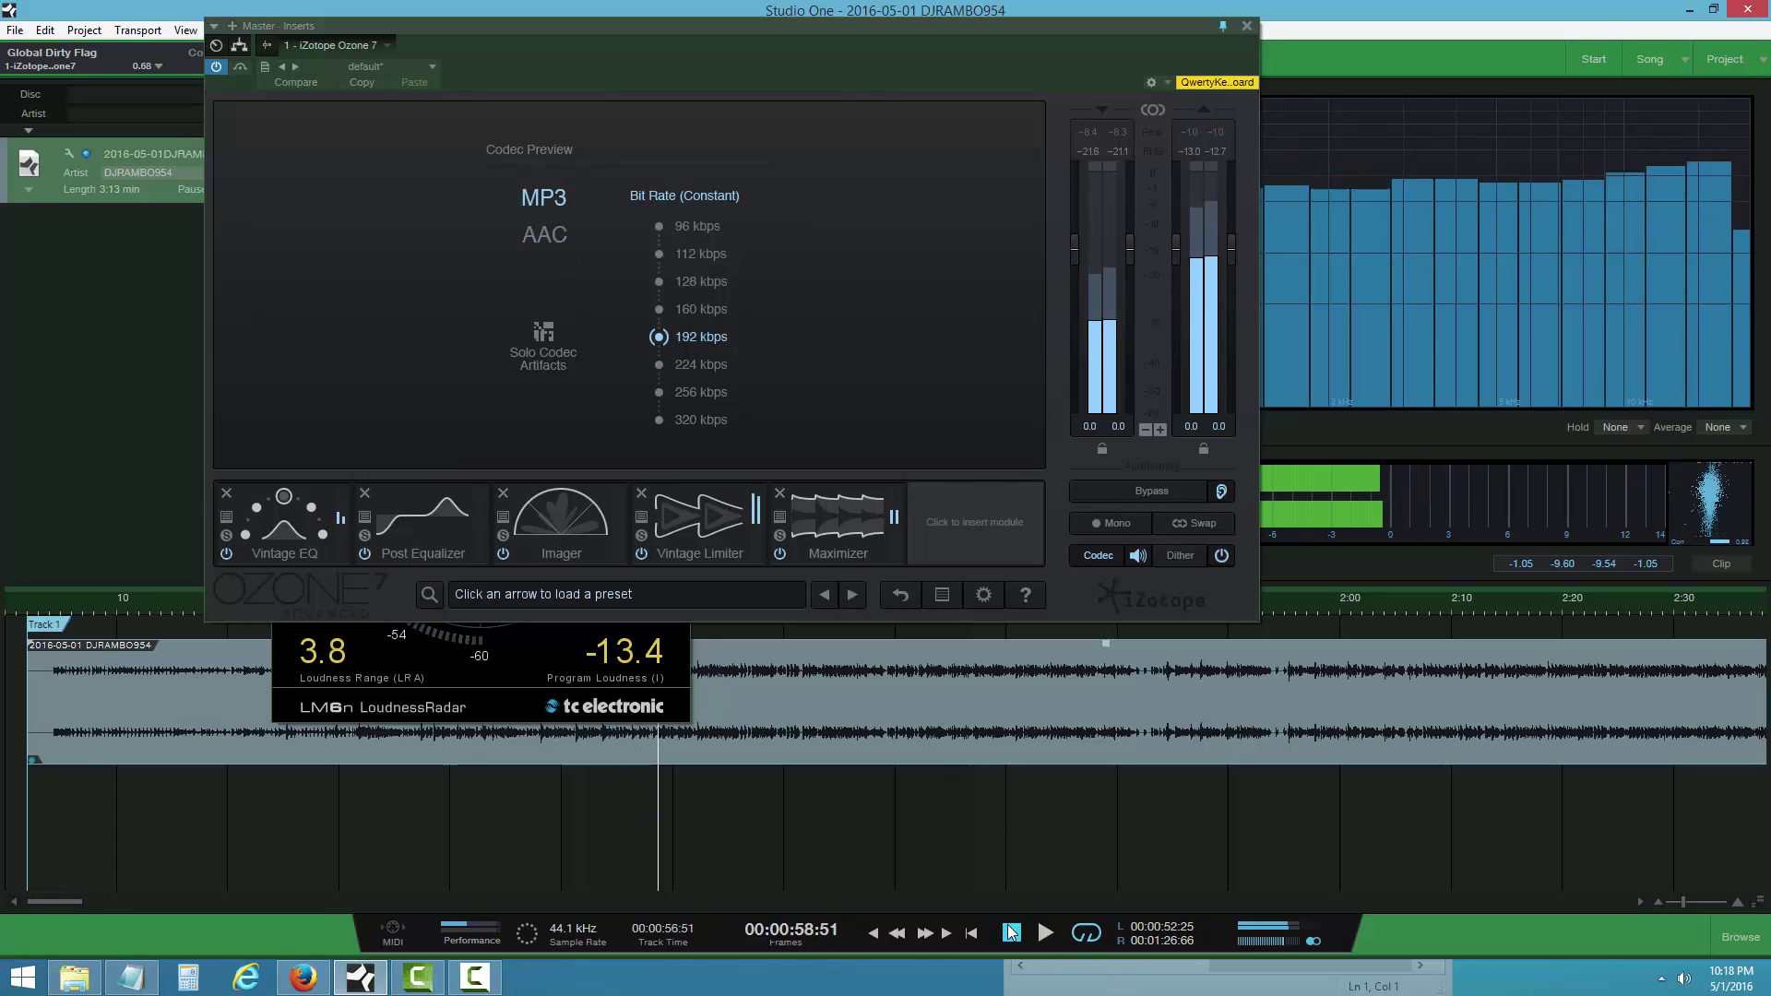
pyautogui.click(666, 422)
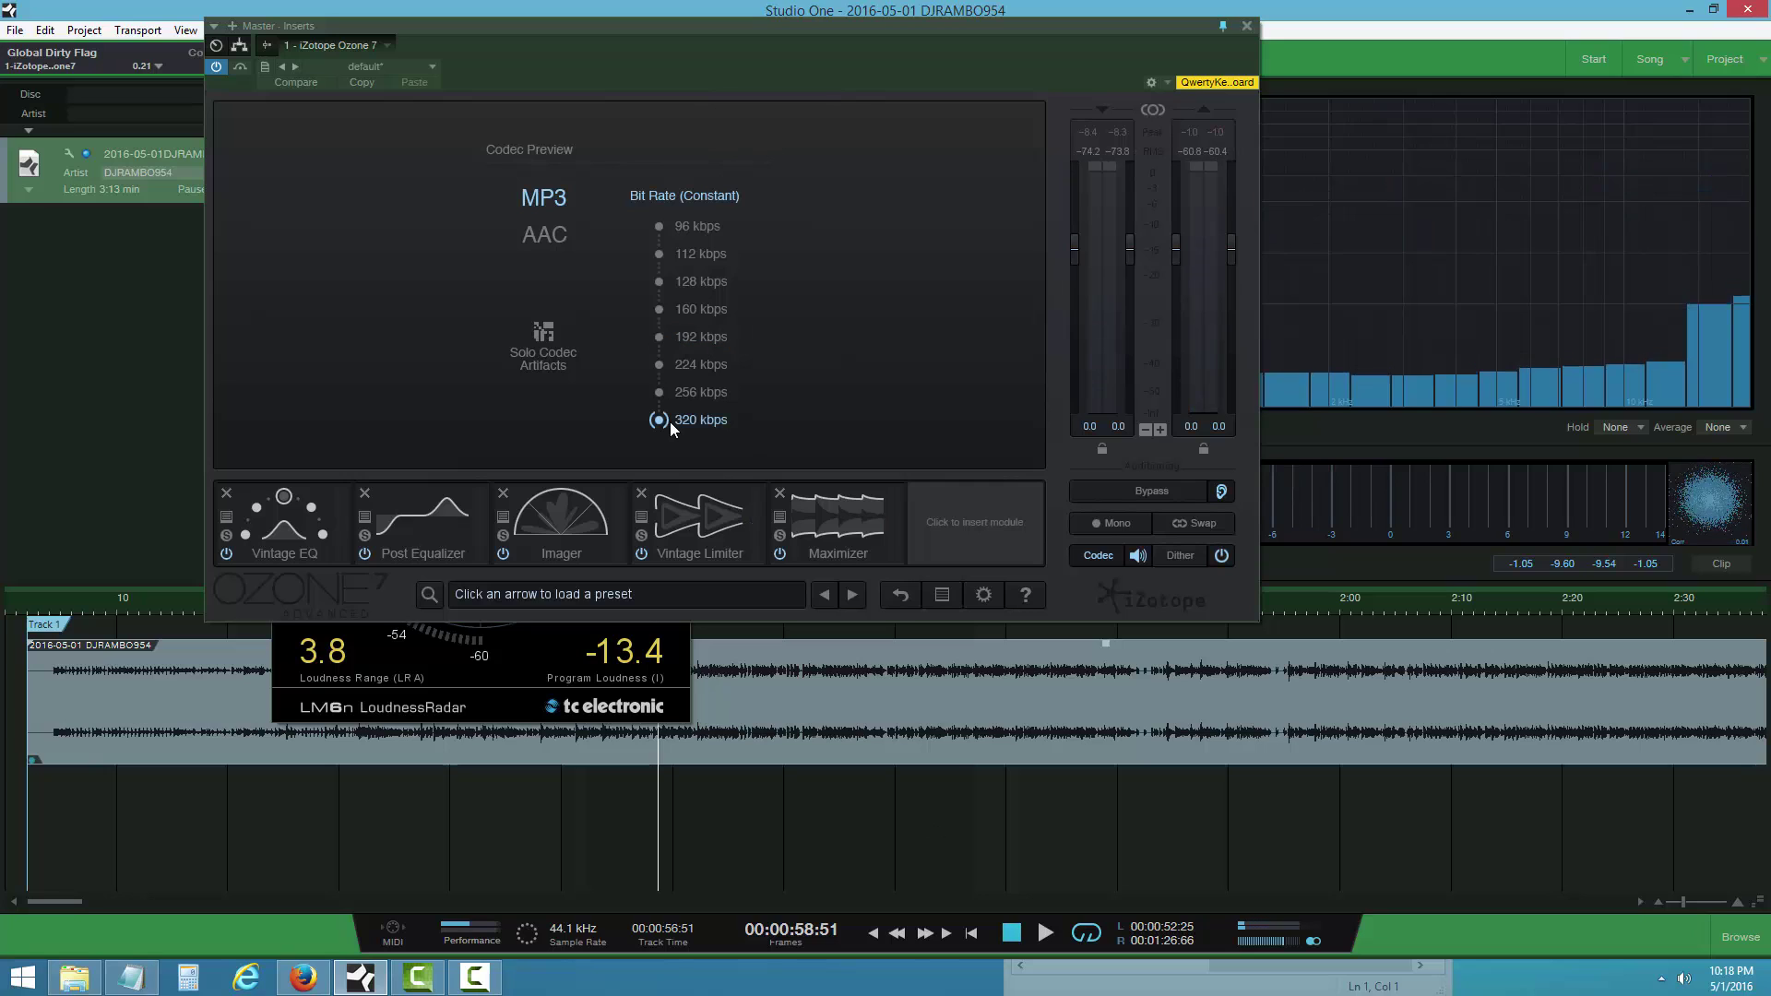
pyautogui.click(1045, 934)
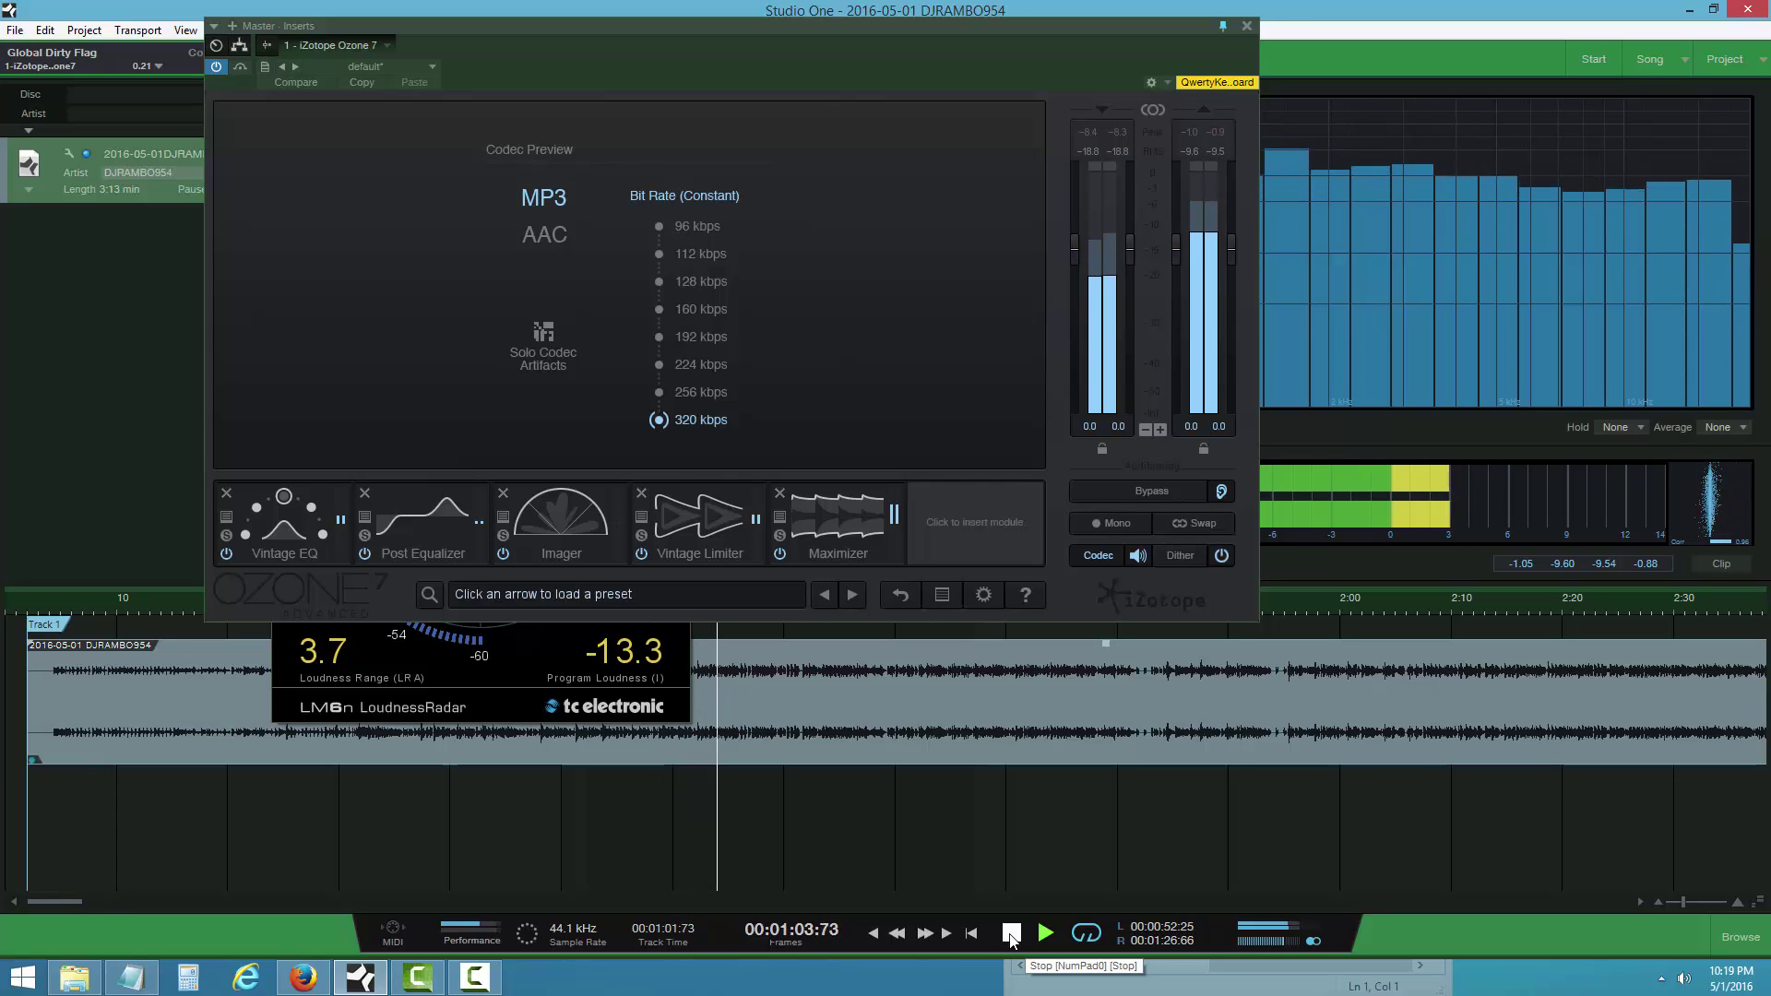
pyautogui.click(1011, 935)
pyautogui.click(808, 527)
pyautogui.moveTo(468, 356); pyautogui.dragTo(473, 345)
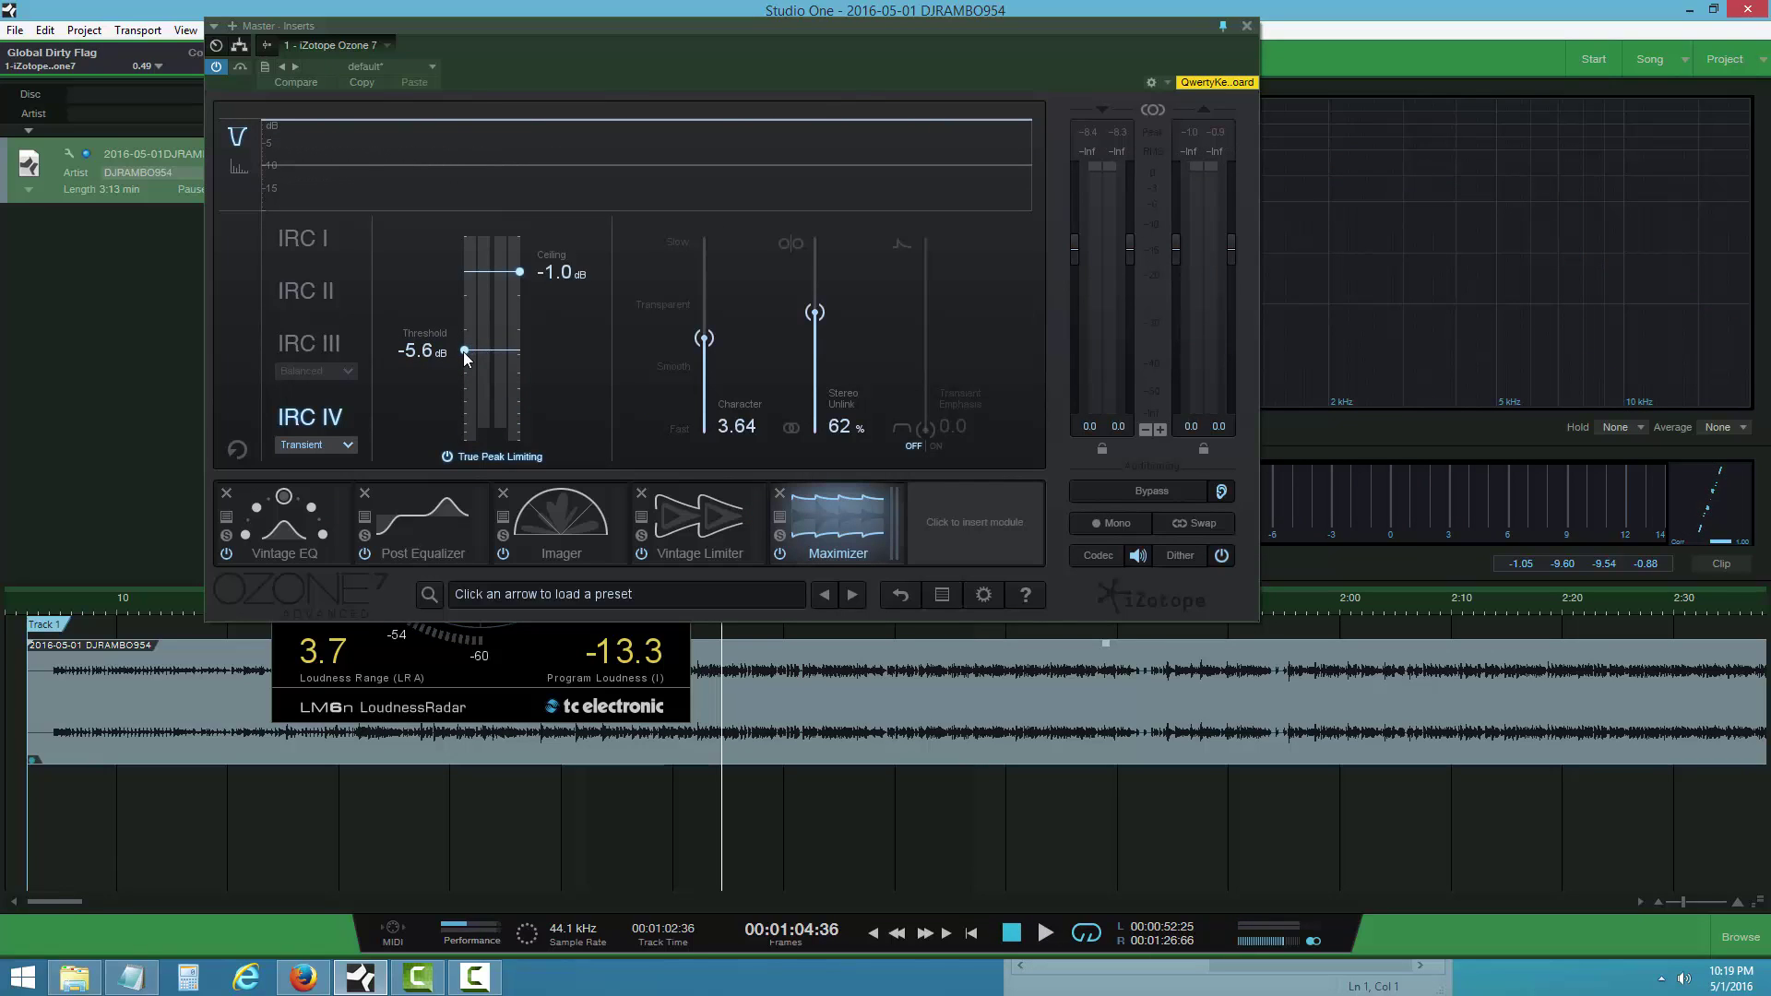
# - Reset the LM6n radar during playback and measure -12.6 LKFS program loudness, 1.6 LRA
pyautogui.click(1045, 935)
pyautogui.click(627, 672)
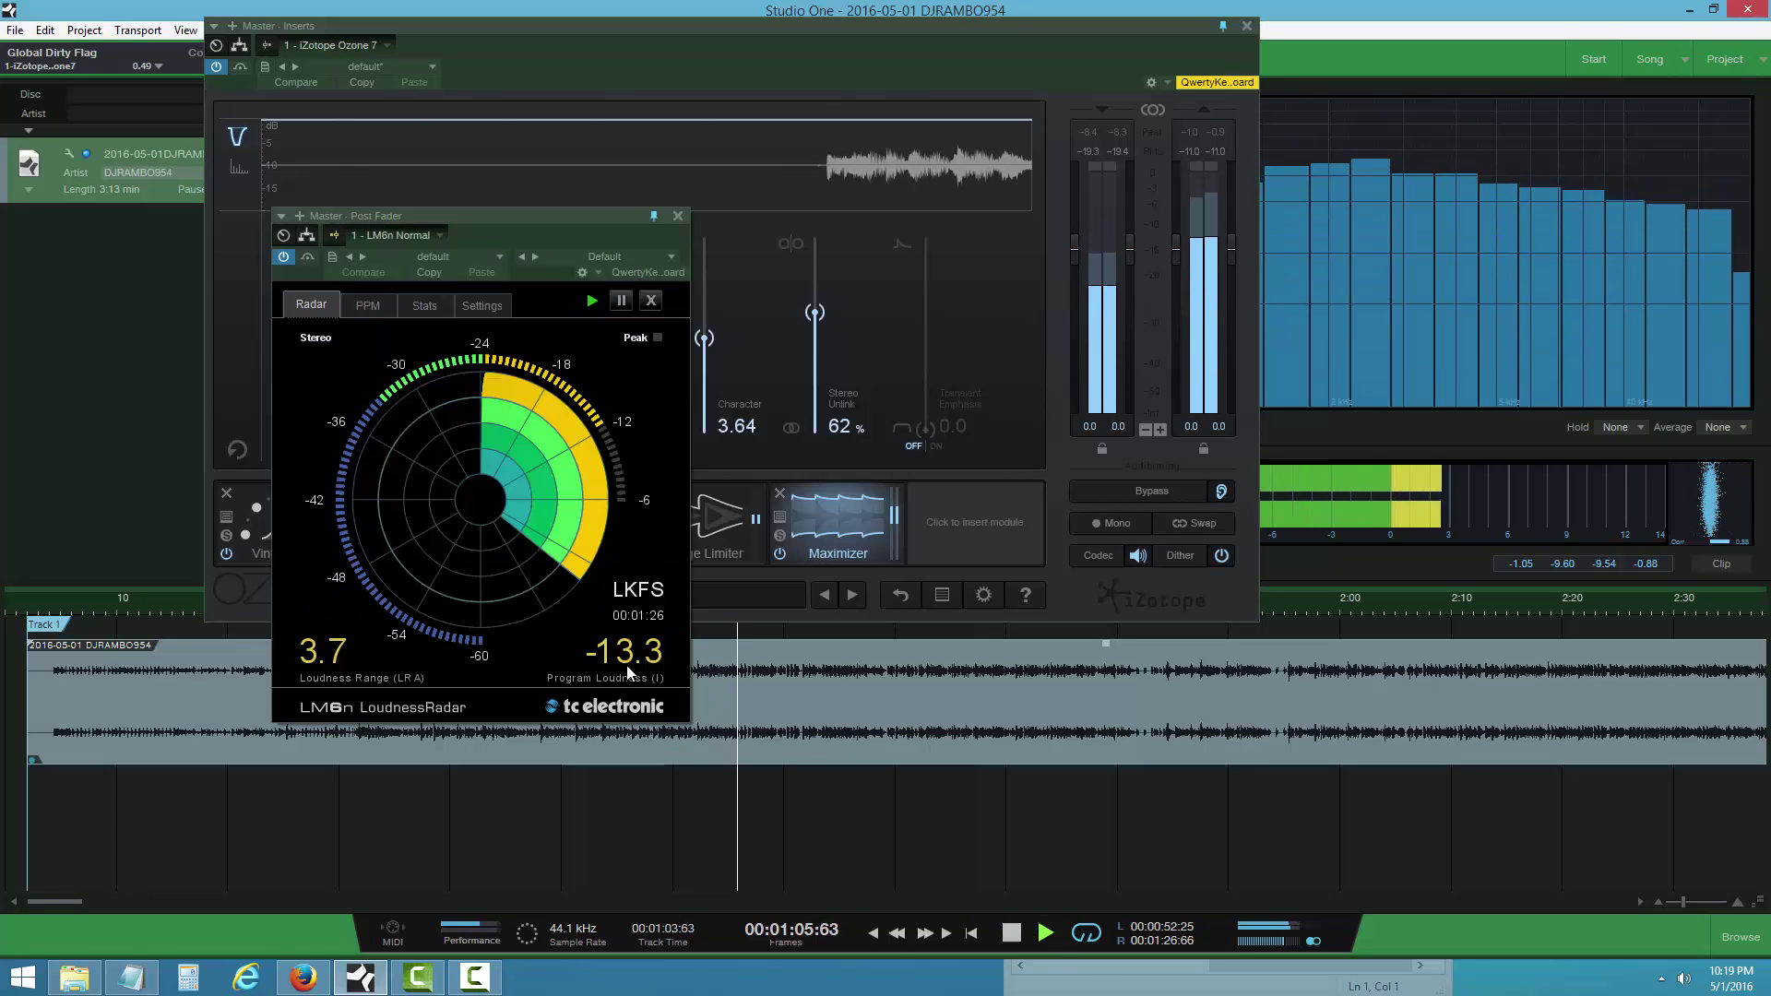
pyautogui.click(650, 300)
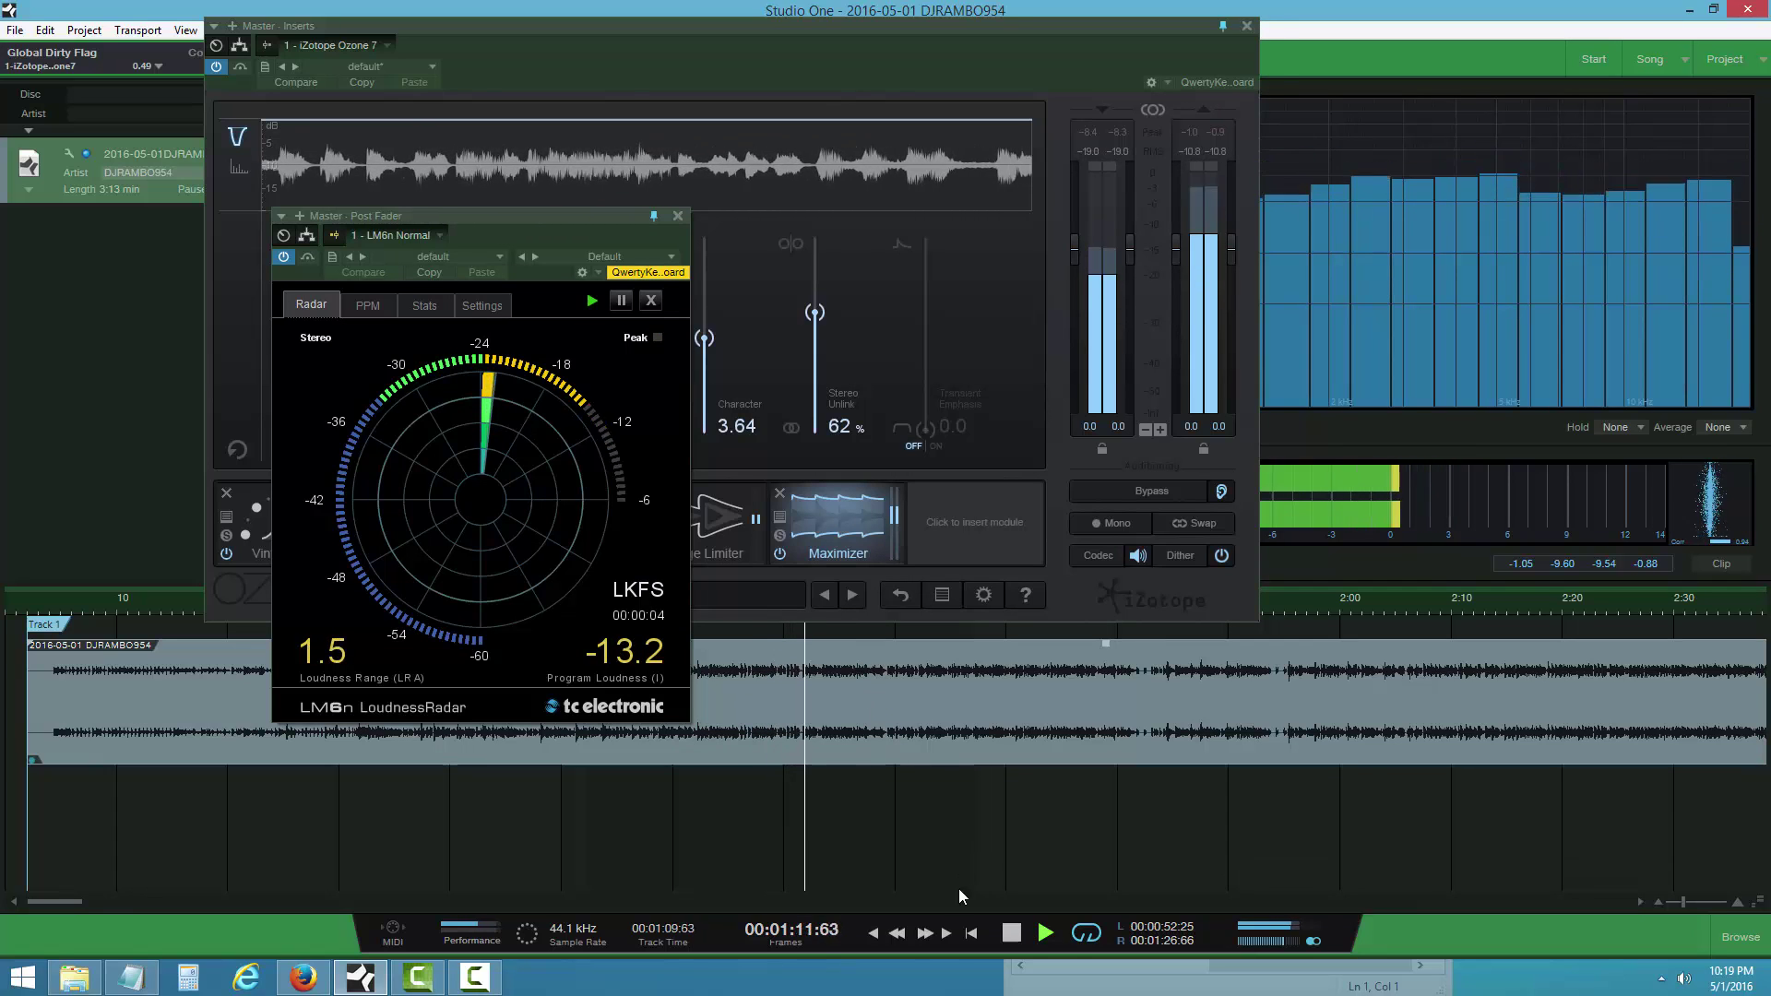
pyautogui.click(1012, 934)
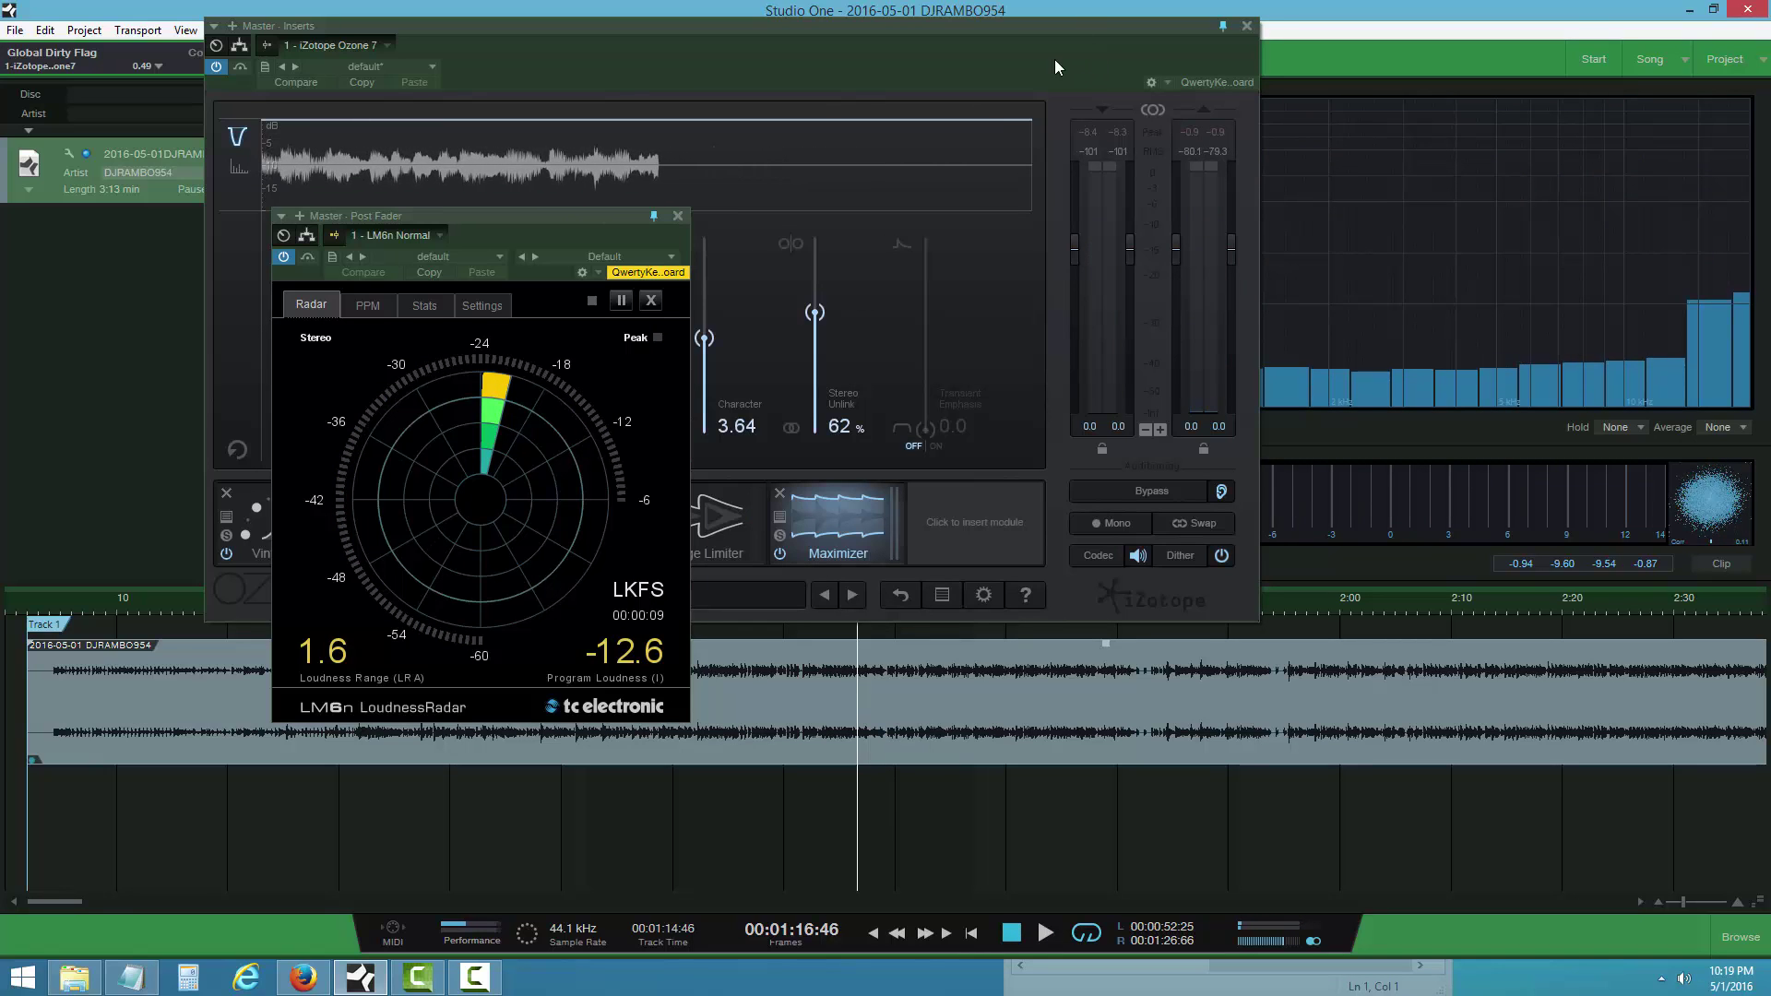
# - Drag the Ozone 7 window to the lower-left, uncovering the spectrum meter and LM6n radar at -12.6 LKFS
pyautogui.moveTo(1027, 59); pyautogui.dragTo(91, 364)
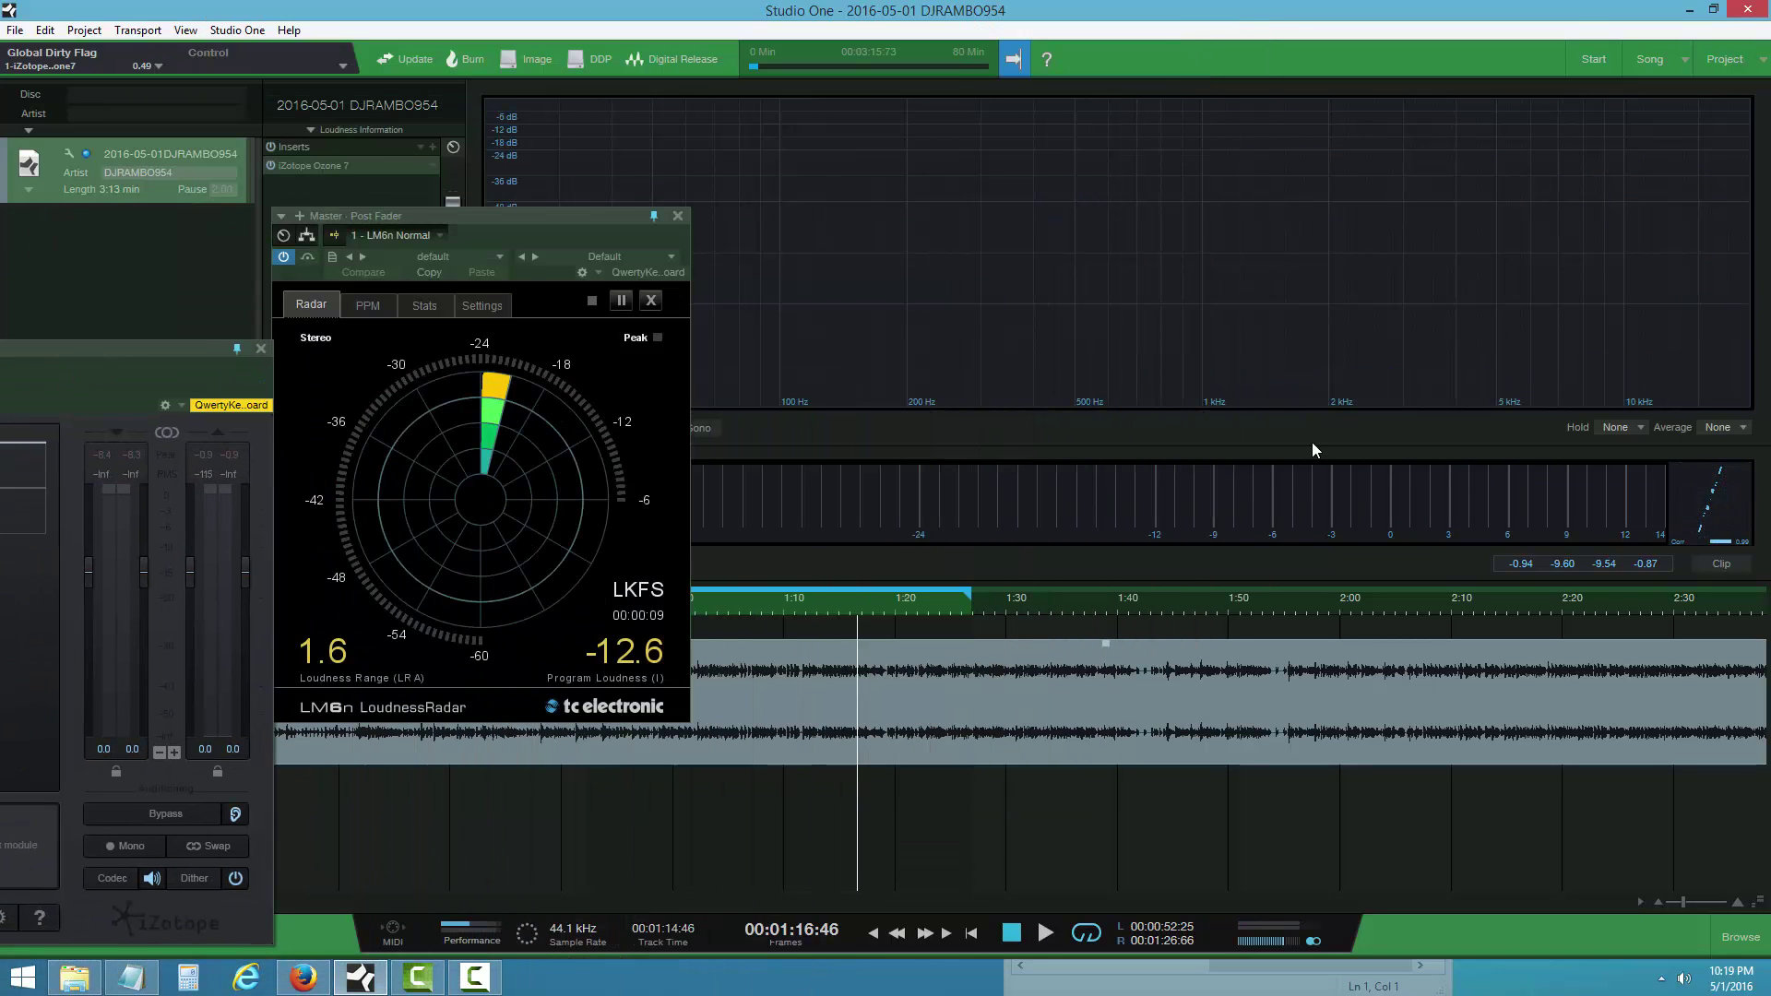